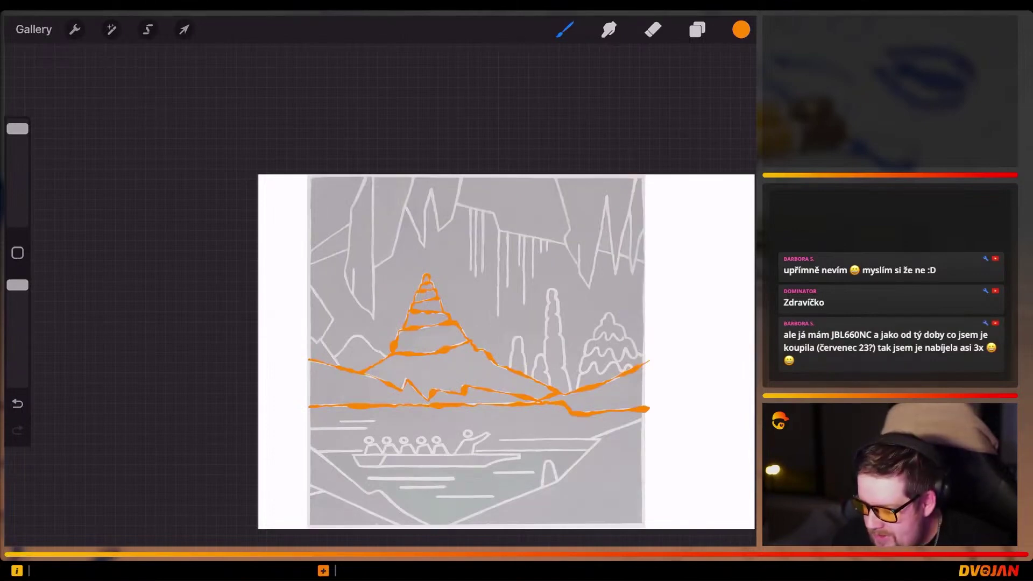
Step: Trace the water lines, shoreline, side formations, boat and its passengers in orange over the faded sketch
scroll(517, 350, "up", 5)
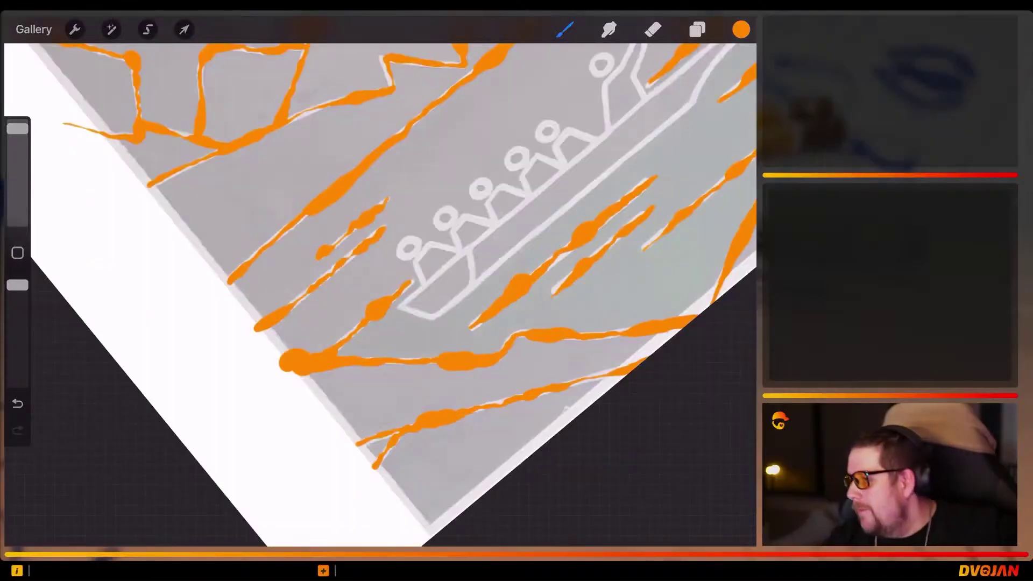
scroll(380, 295, "up", 3)
scroll(380, 295, "up", 2)
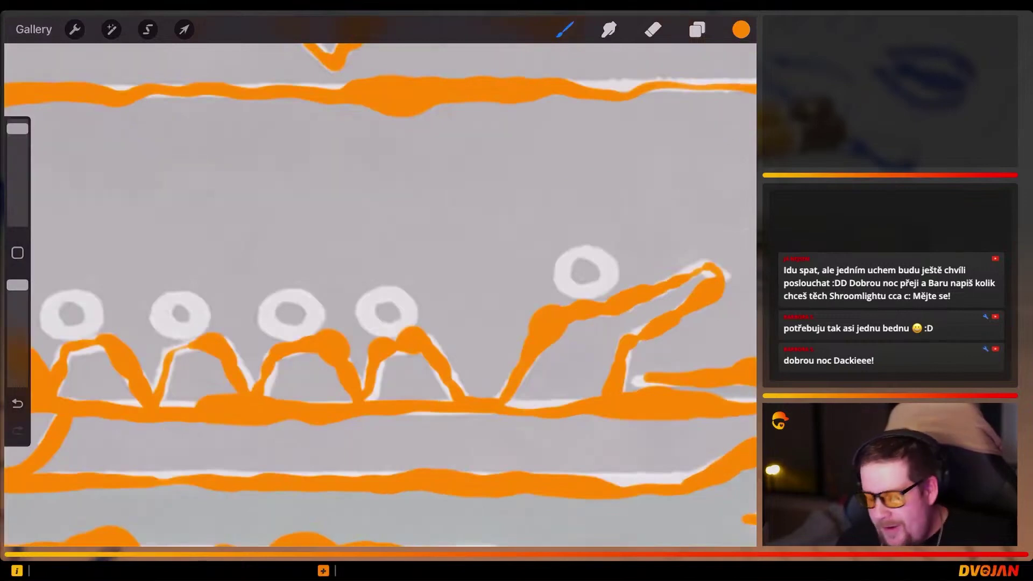
scroll(380, 295, "down", 2)
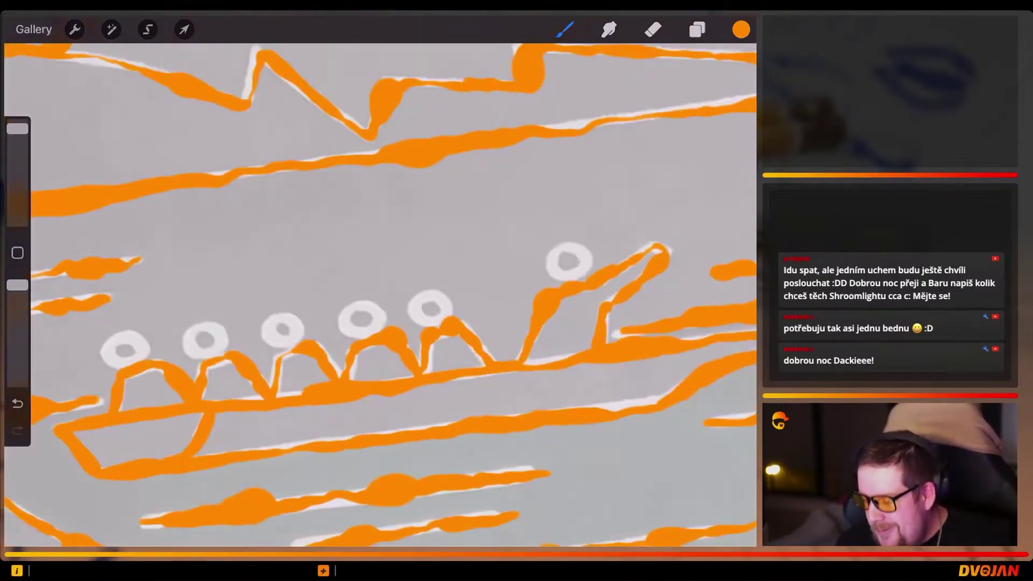
scroll(568, 315, "down", 5)
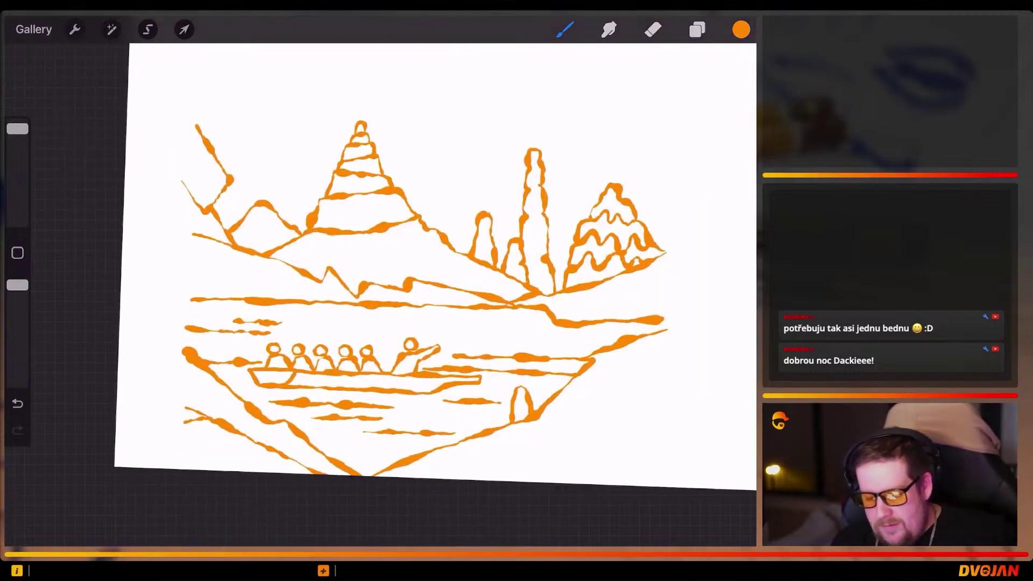
Step: Trace the hanging stalactites and upper cave walls in orange over the faded sketch
scroll(380, 295, "up", 1)
scroll(380, 295, "up", 1)
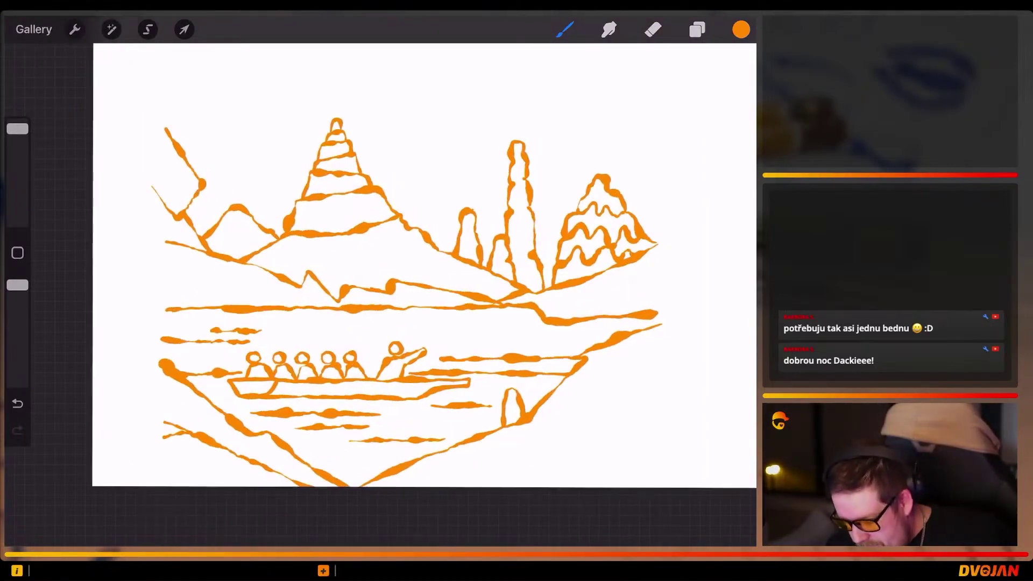
scroll(380, 295, "up", 2)
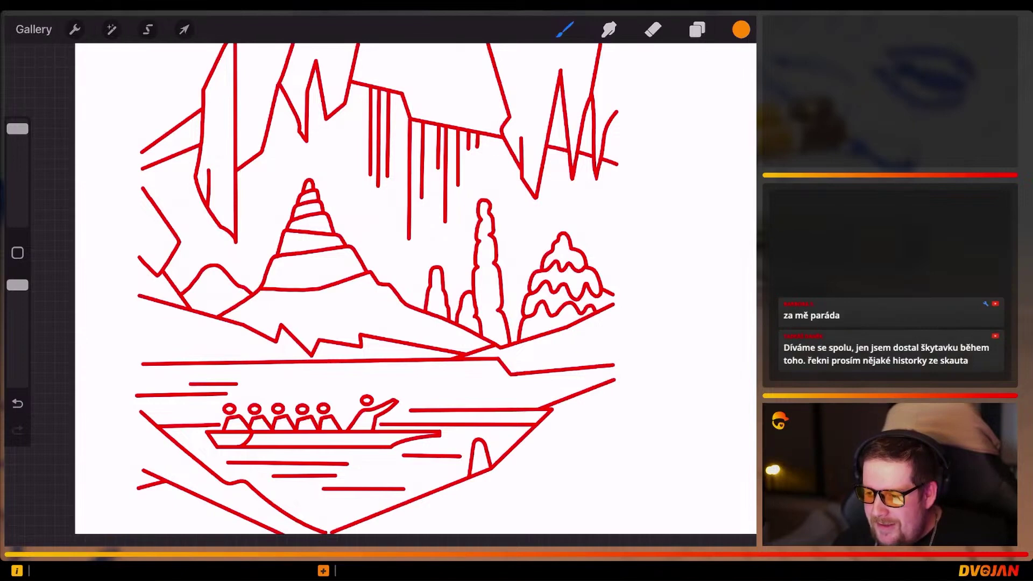
left_click(698, 29)
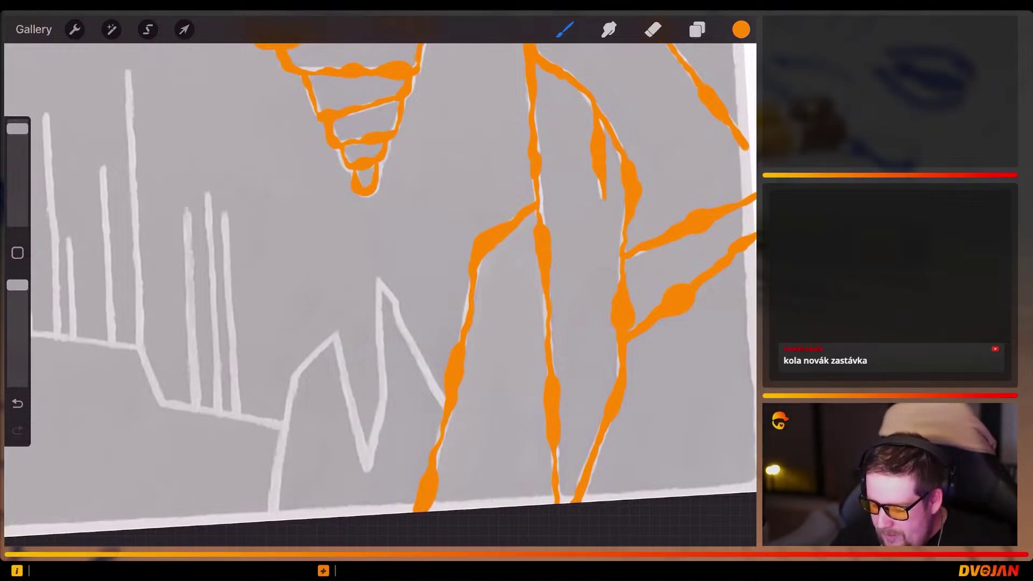
scroll(380, 295, "down", 5)
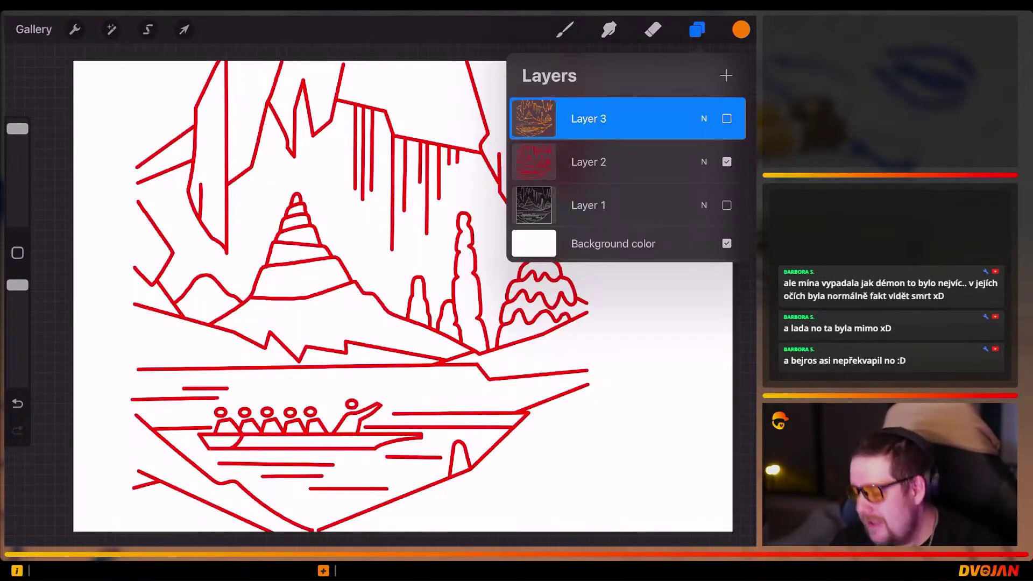
Step: Show Layer 3 with the orange drawing and hide Layer 2 with the red drawing
scroll(290, 296, "right", 2)
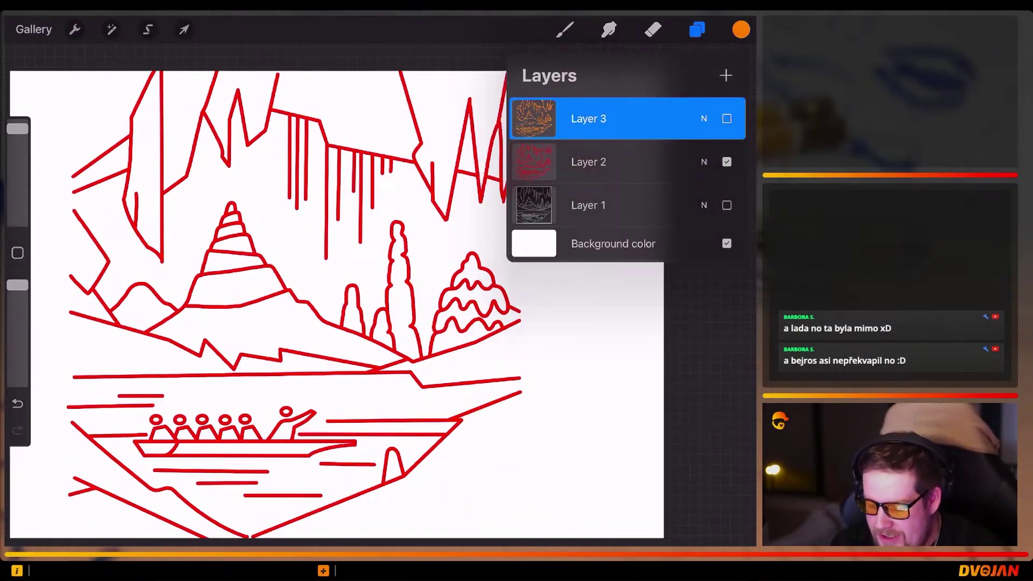
left_click(727, 118)
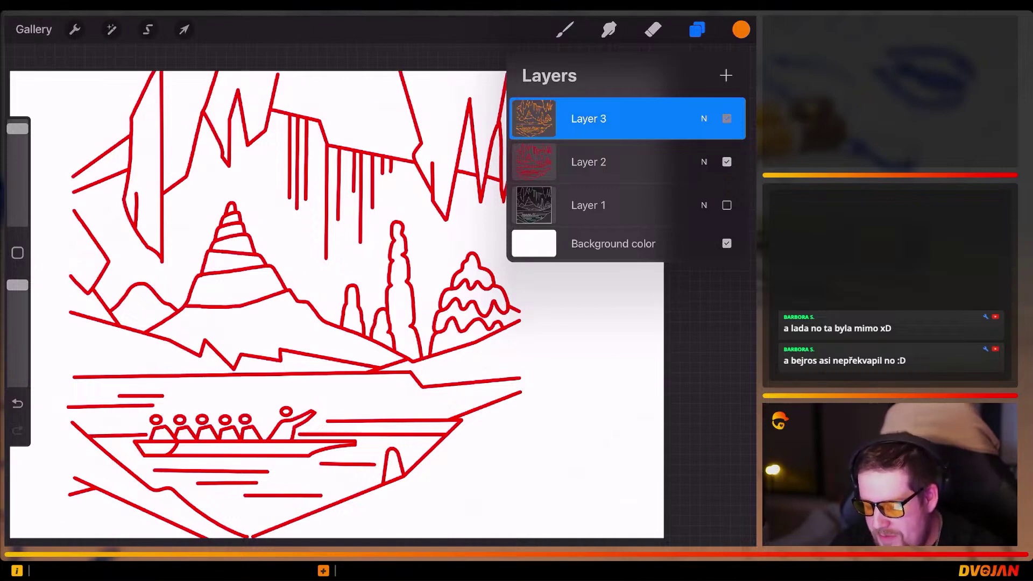
left_click(727, 161)
scroll(337, 305, "up", 1)
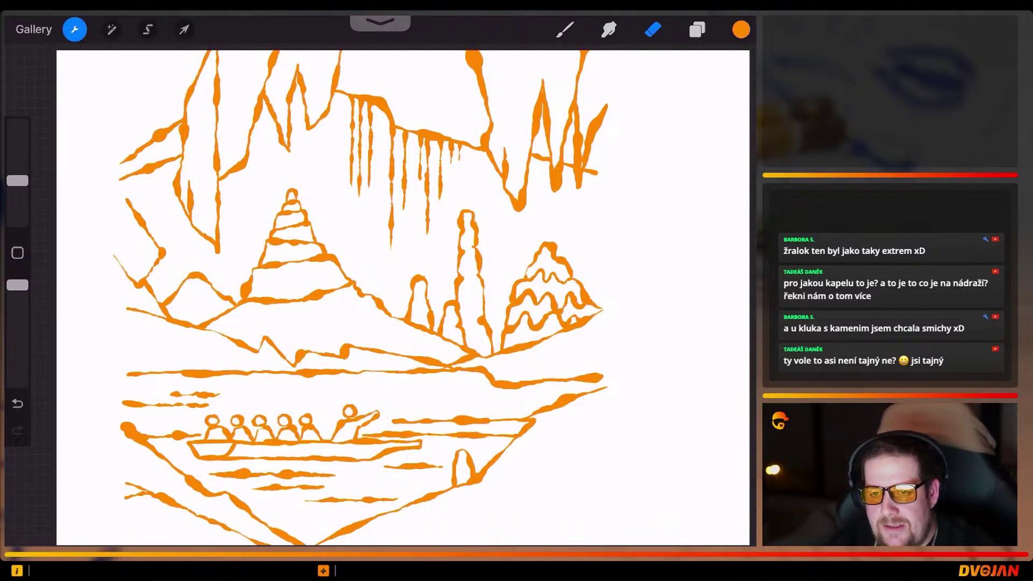
left_click(75, 29)
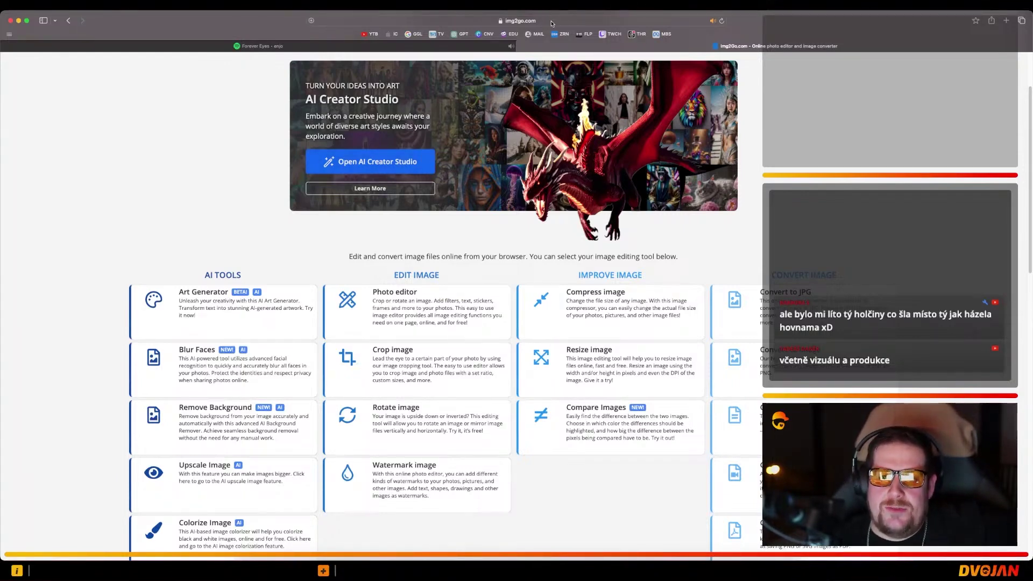
Step: Switch to the browser and open the Upscale Image tool on img2go.com
scroll(418, 328, "down", 2)
scroll(854, 398, "down", 5)
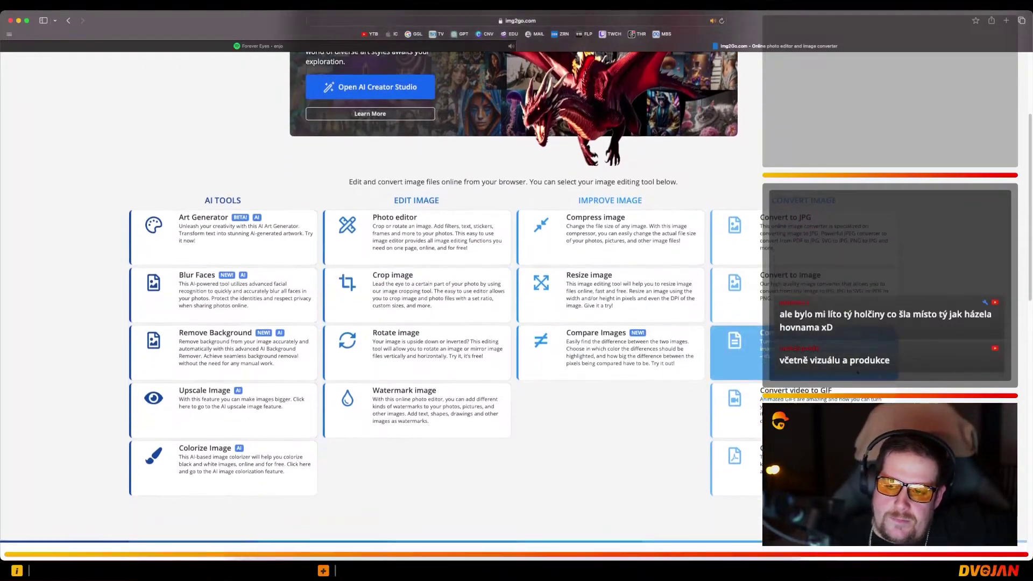
scroll(861, 390, "up", 3)
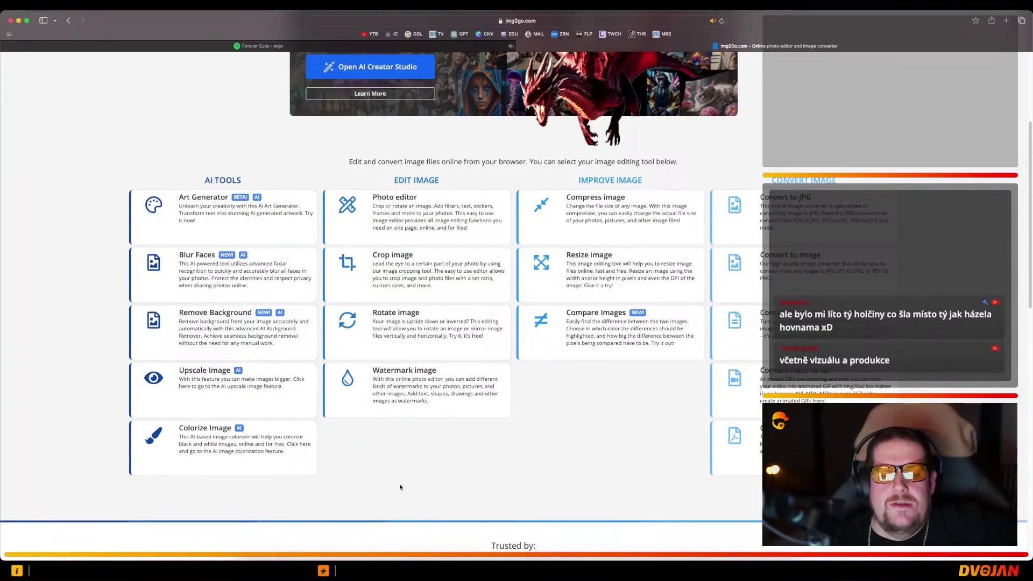
left_click(239, 387)
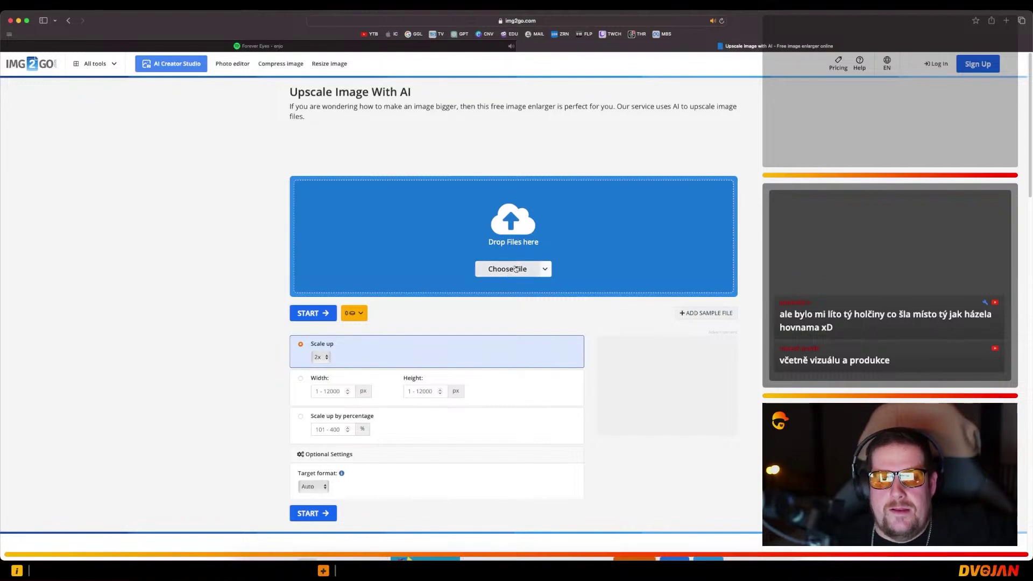
Step: Upload MacochaLogo1.PNG from the Plocha folder for upscaling and move the original's preview window out of the way
left_click(516, 269)
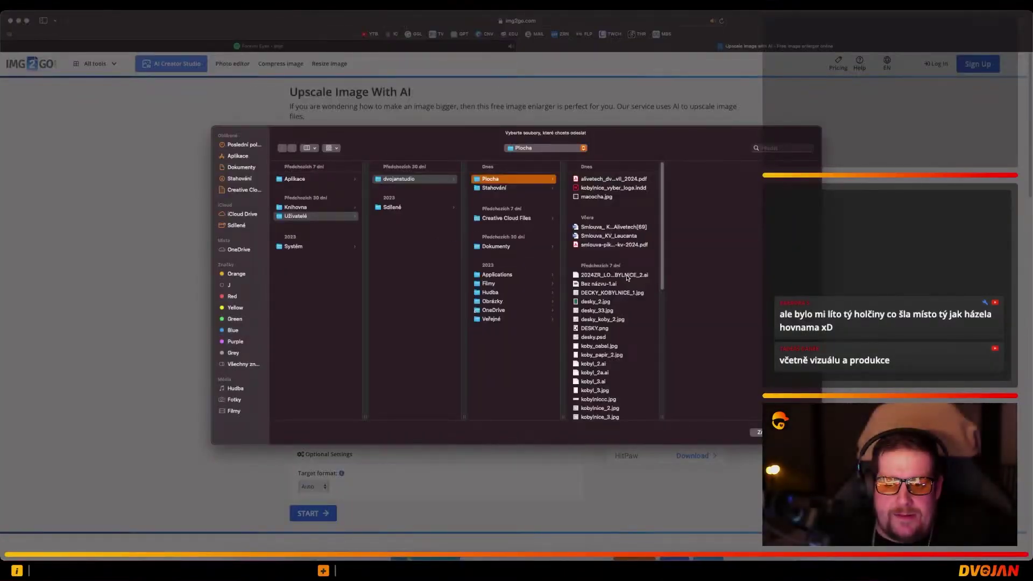
scroll(634, 326, "down", 3)
scroll(635, 326, "down", 8)
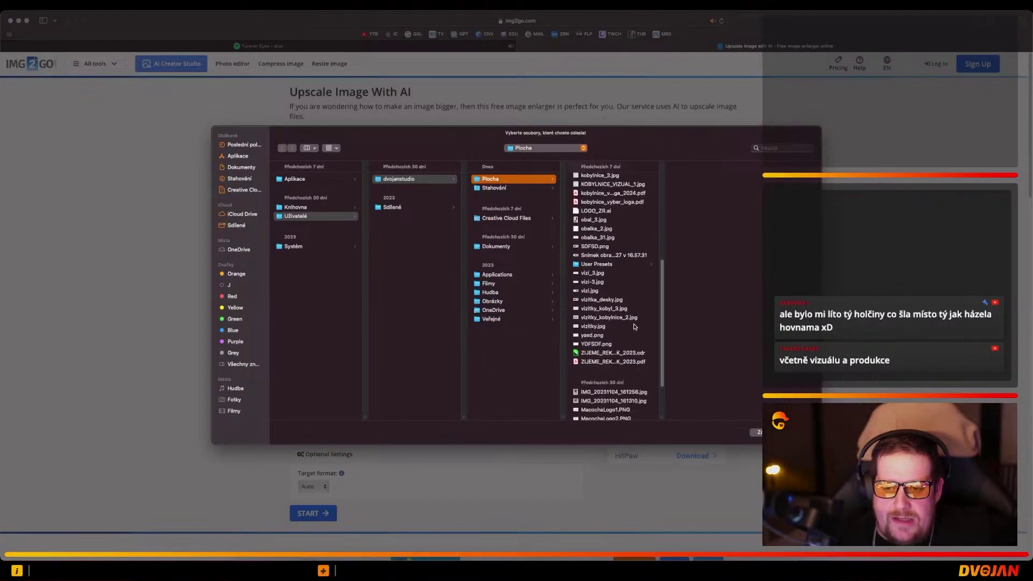
key("super+1")
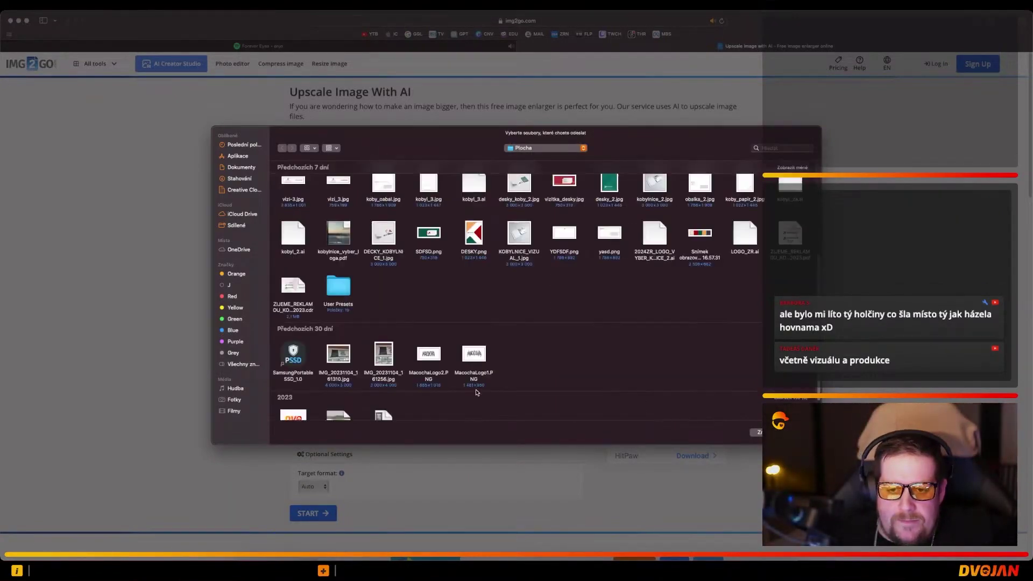
double_click(475, 357)
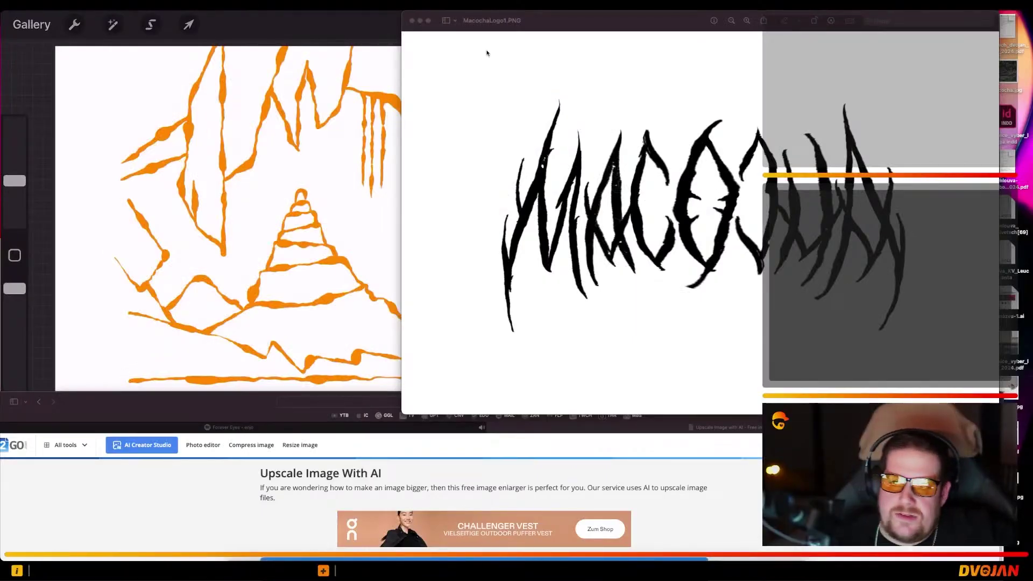
left_click_drag(561, 22, 589, 11)
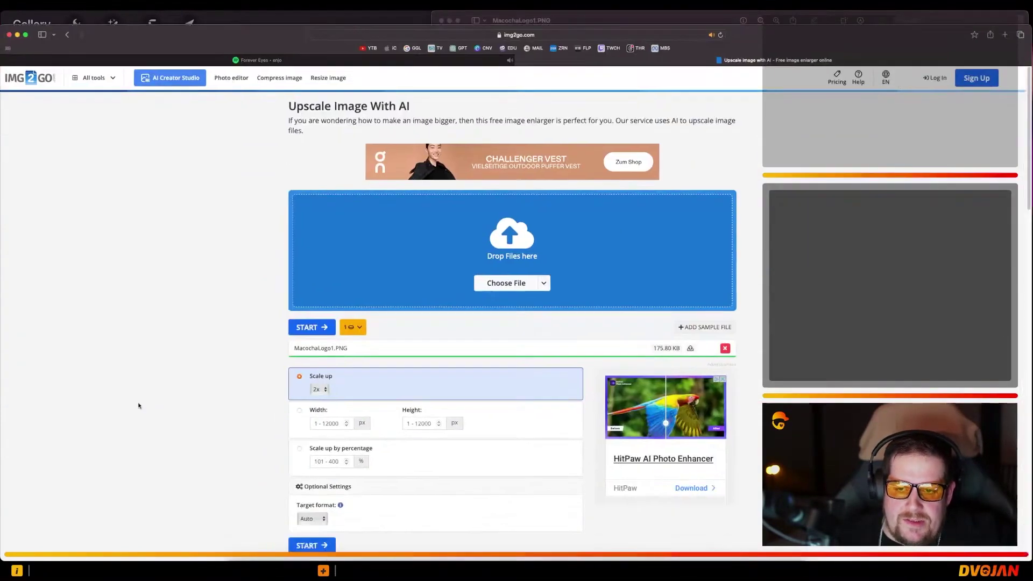
Step: Set the logo's scale-up factor to 4x and start the upscaling
scroll(326, 350, "down", 3)
left_click(320, 302)
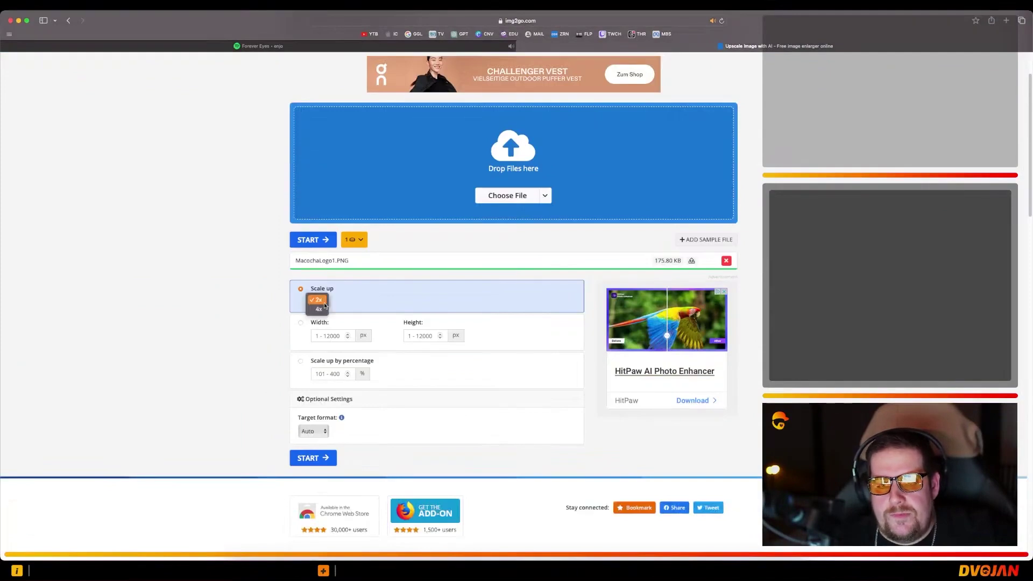
left_click(324, 309)
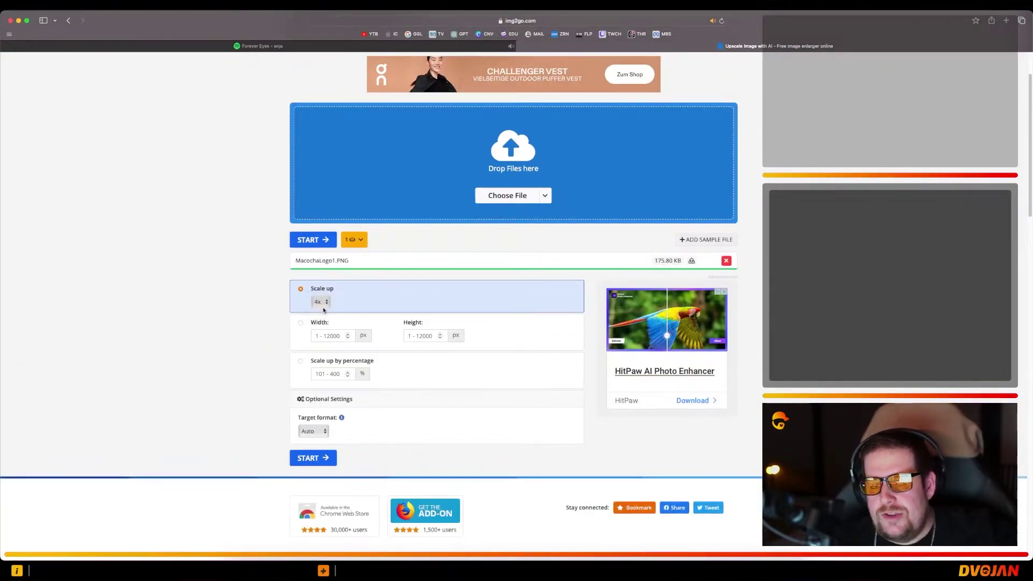
left_click(313, 460)
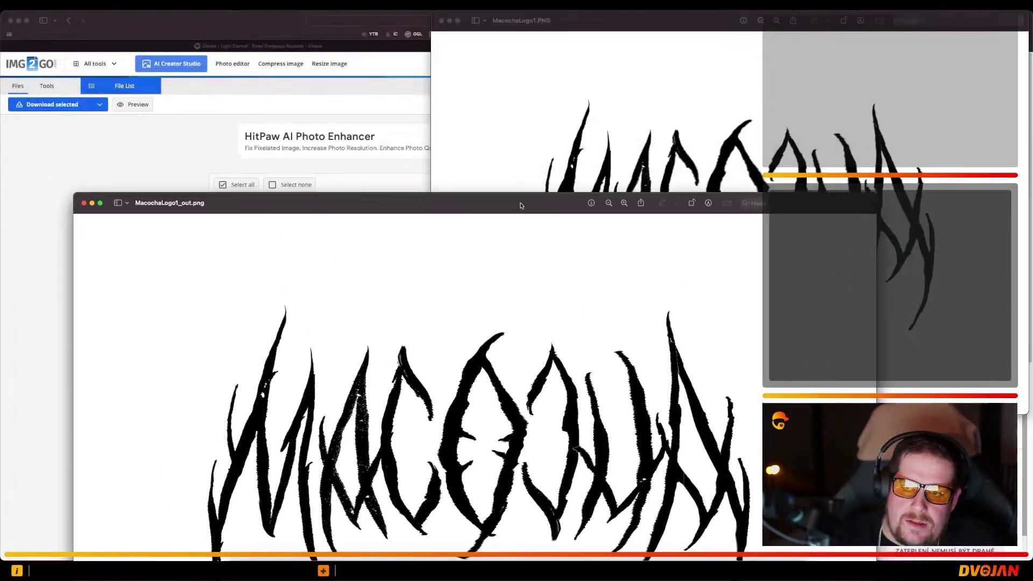
Step: Examine the letter edges of the upscaled MacochaLogo1_out.png at high magnification
left_click_drag(529, 277, 533, 23)
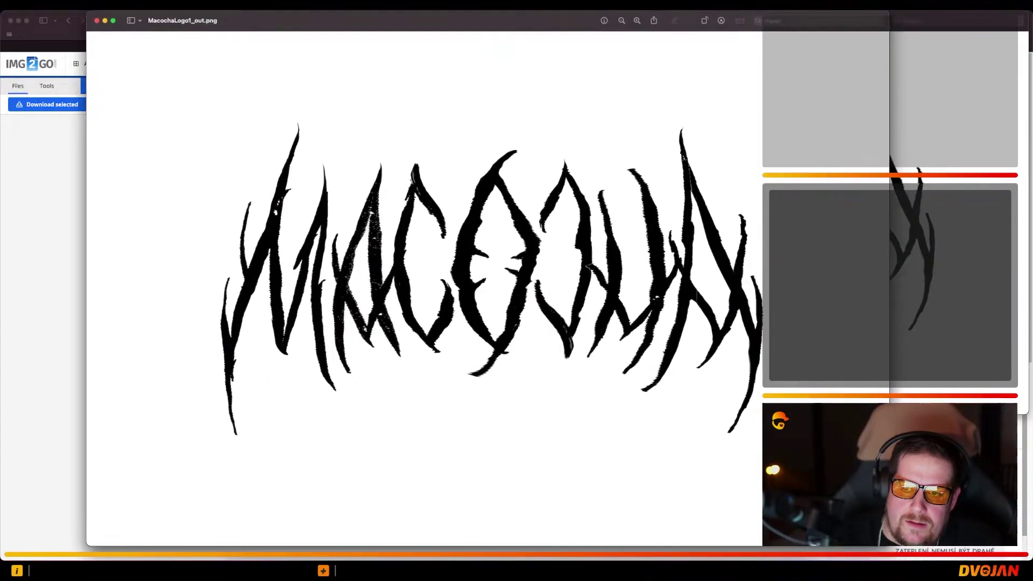
scroll(573, 236, "up", 10)
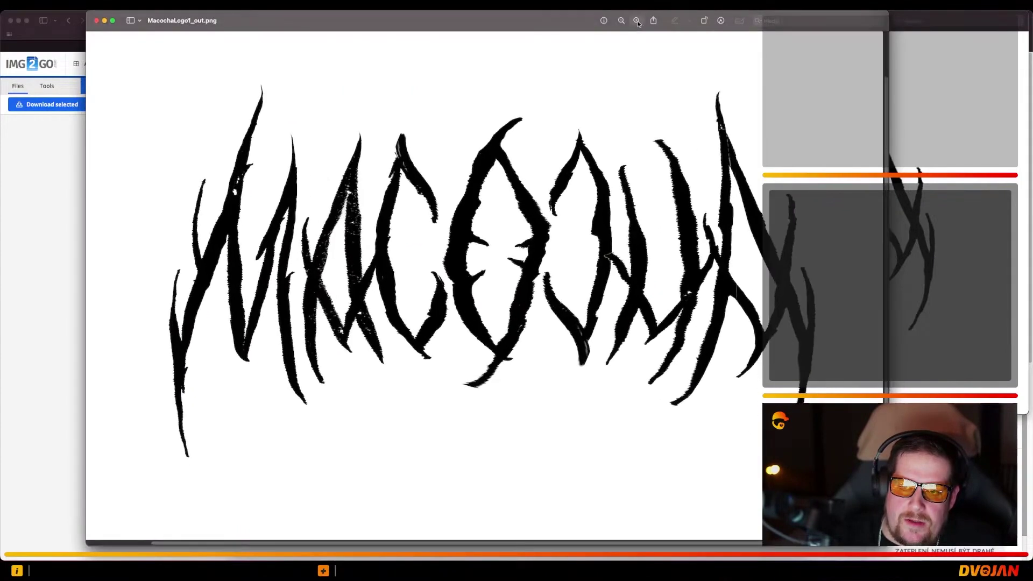
scroll(576, 259, "up", 10)
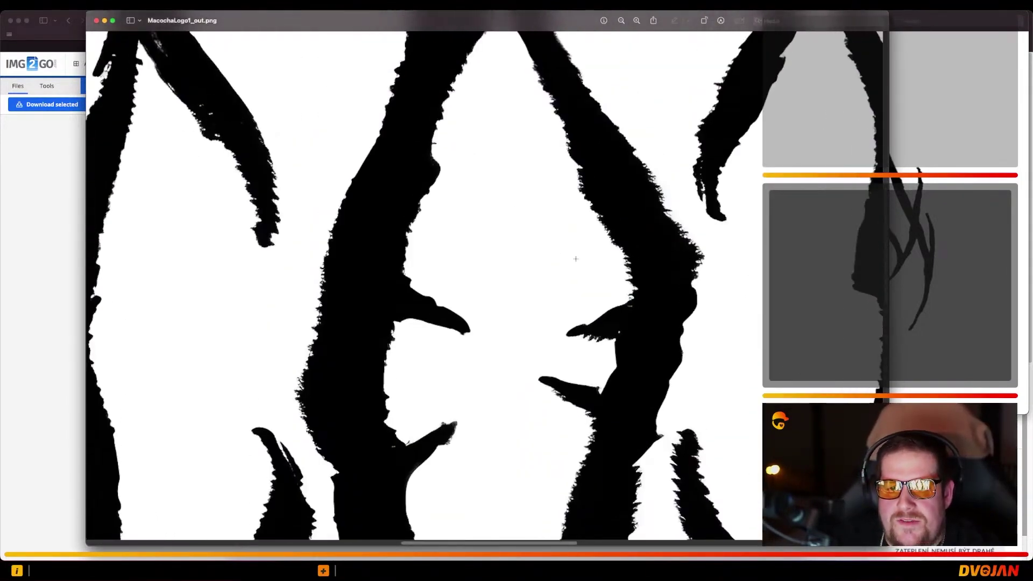
scroll(577, 284, "down", 4)
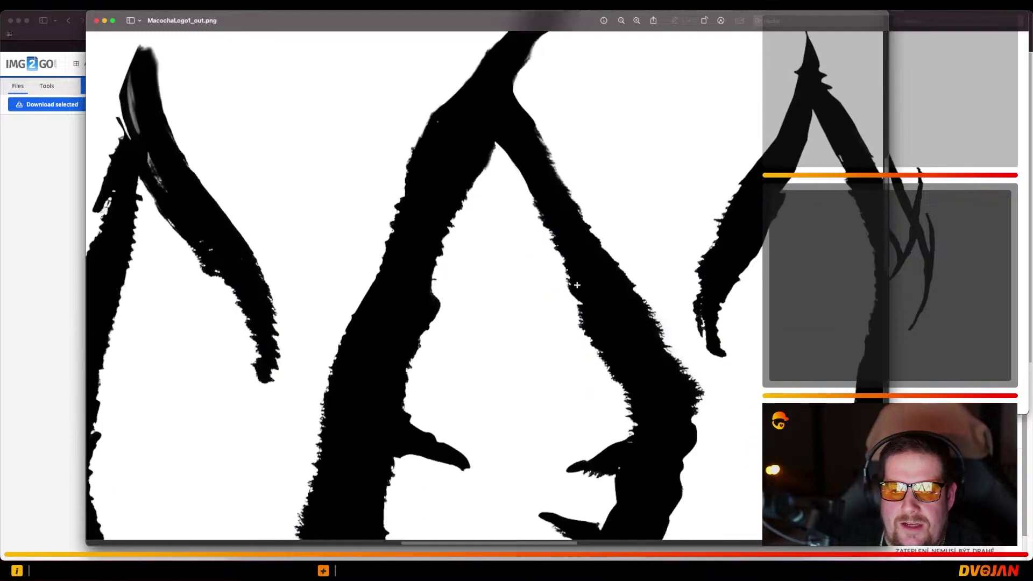
scroll(578, 284, "up", 3)
mouse_move(453, 543)
left_mouse_down()
mouse_move(257, 538)
mouse_move(581, 528)
left_mouse_up()
scroll(581, 528, "right", 3)
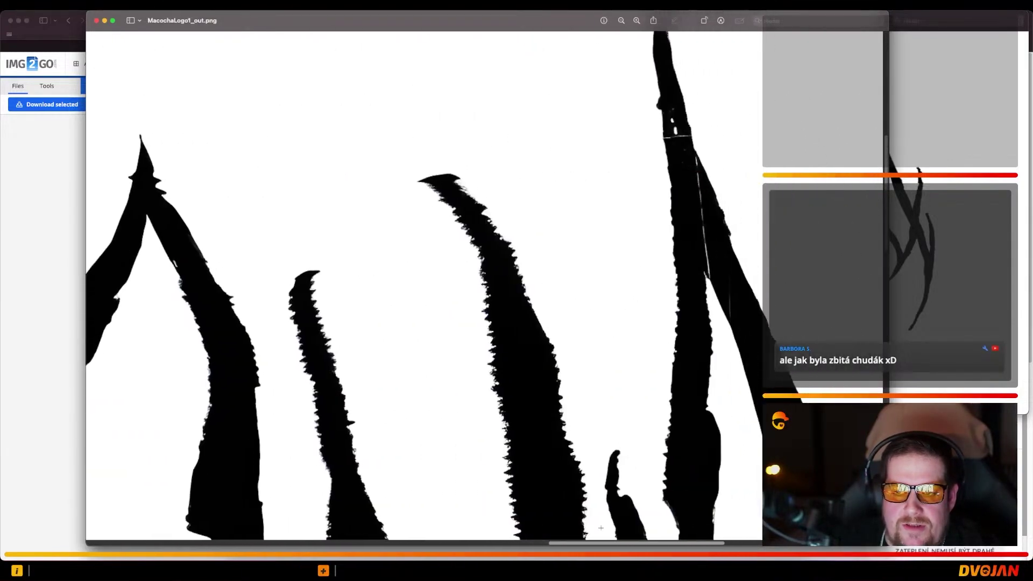
Step: Compare the original MacochaLogo1.PNG with the upscaled version up close, and minimize the upscaled image's window
left_click_drag(546, 15, 377, 123)
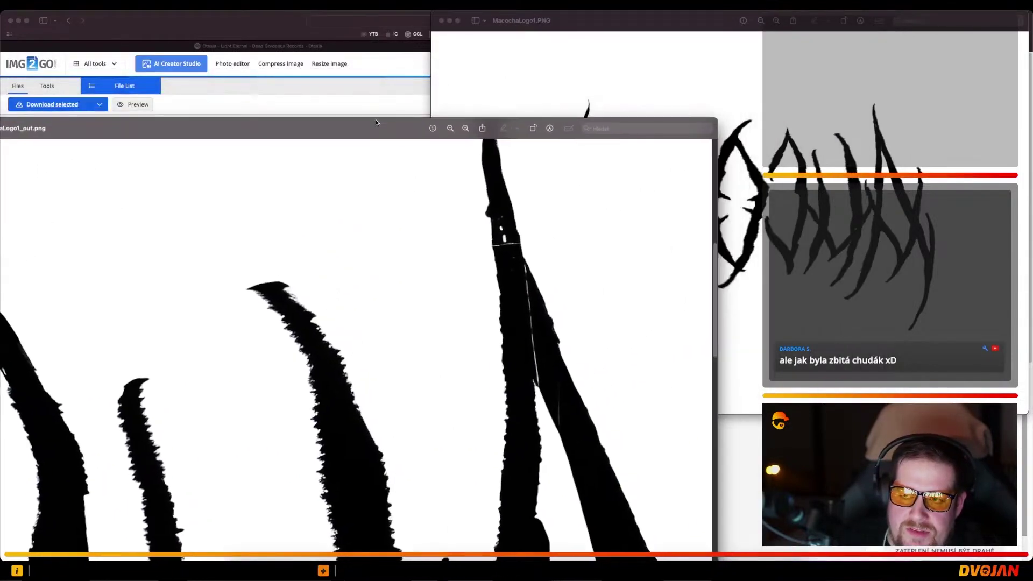
left_click(806, 27)
left_click_drag(302, 123, 404, 39)
scroll(927, 372, "down", 7)
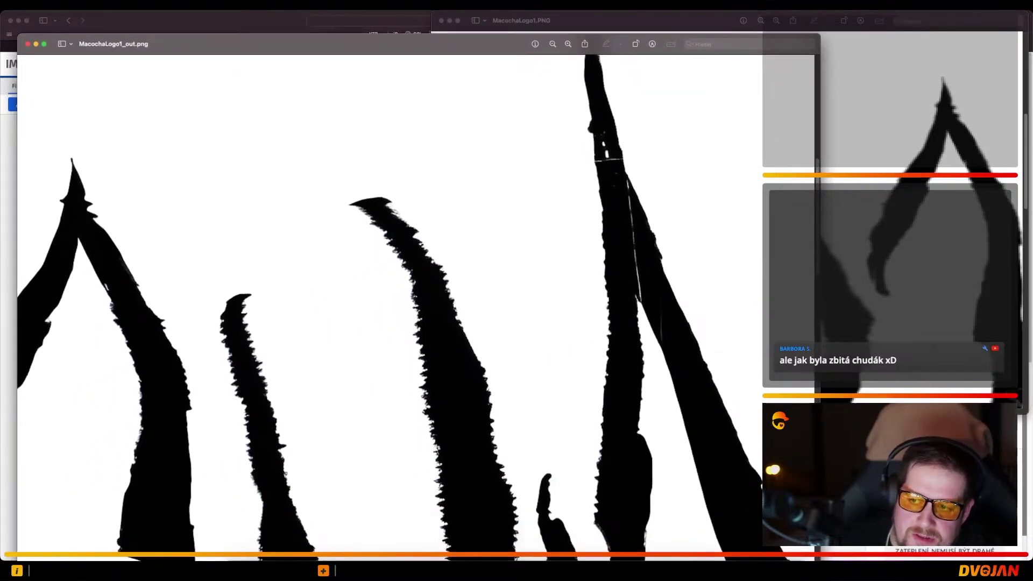
scroll(927, 373, "down", 3)
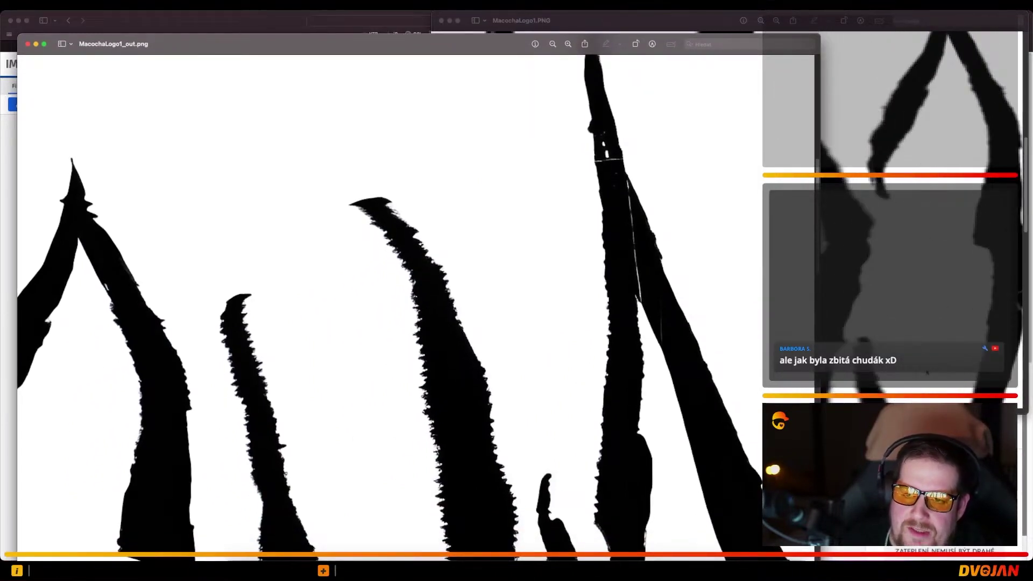
left_click_drag(300, 59, 399, 525)
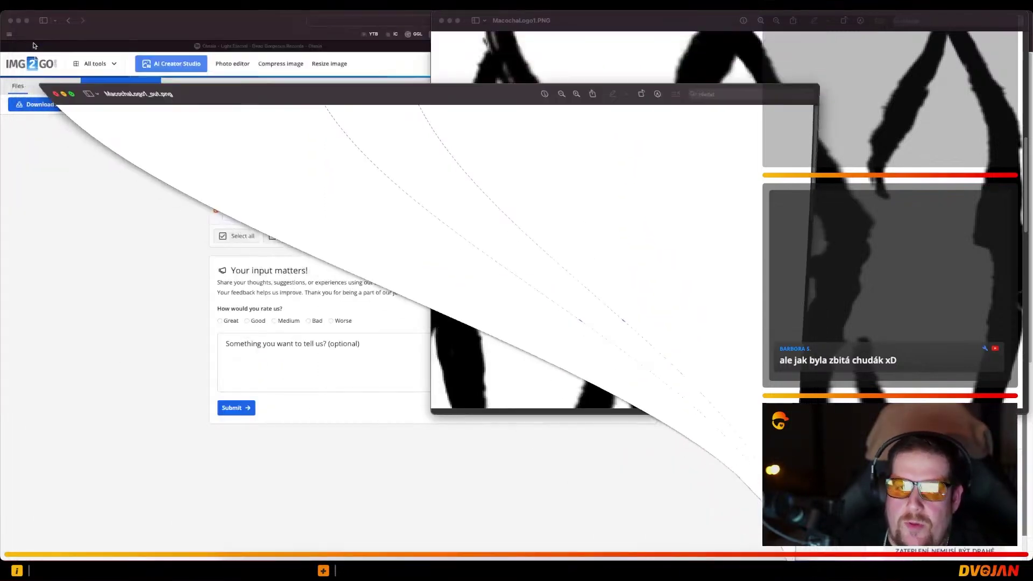
left_click(35, 44)
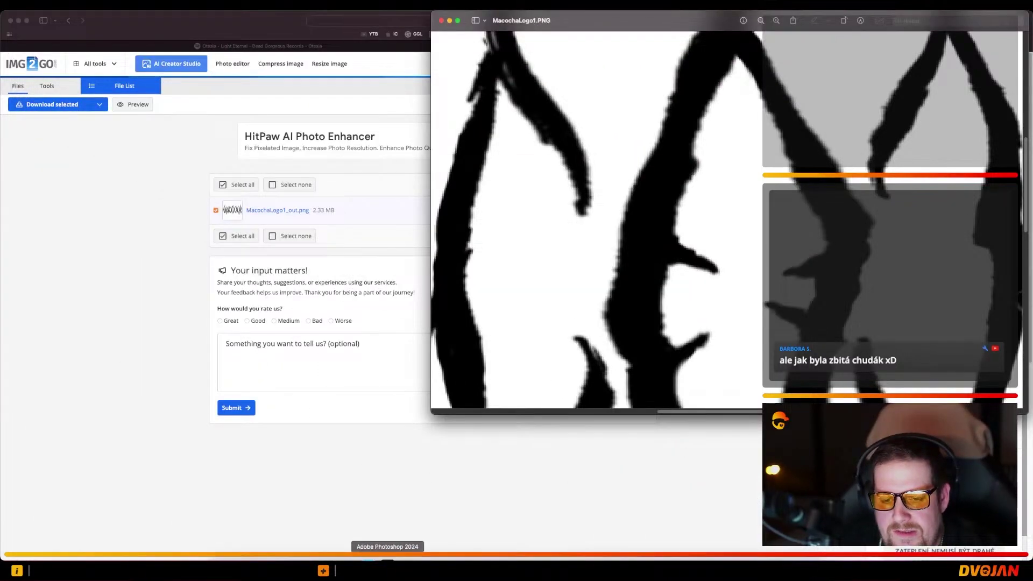
Step: Switch to Adobe Photoshop 2024 with MacochaLogo1_out.png open as the active document
left_click(384, 560)
left_click(72, 6)
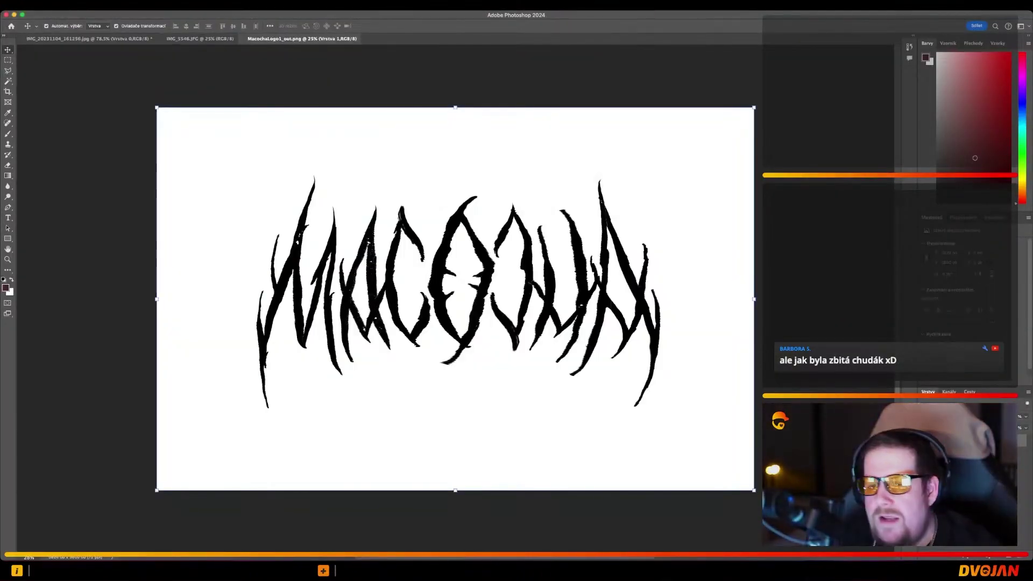
scroll(559, 336, "right", 5)
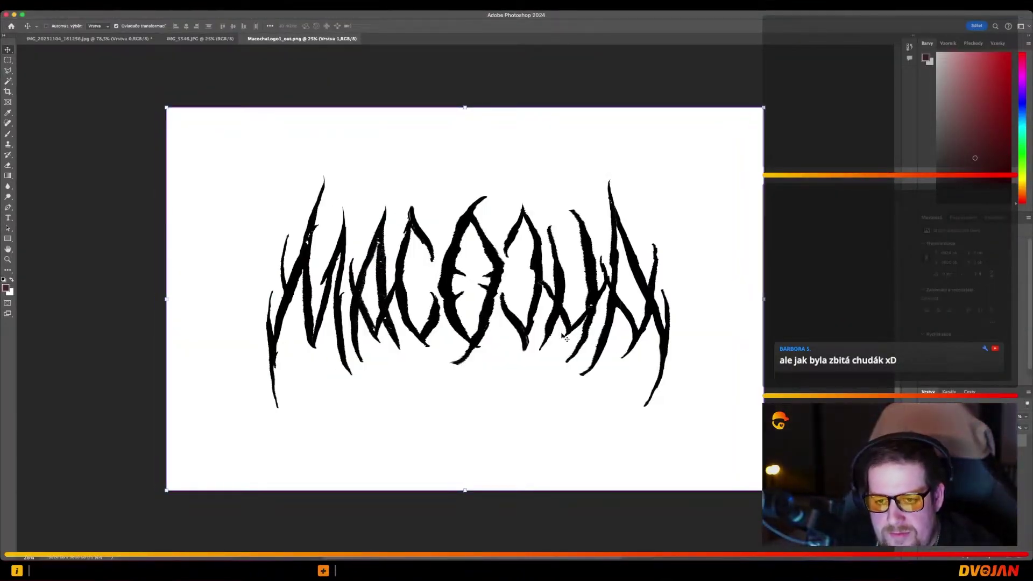
Step: Apply a Gaussian Blur with a 3-pixel radius to the upscaled logo
mouse_move(255, 135)
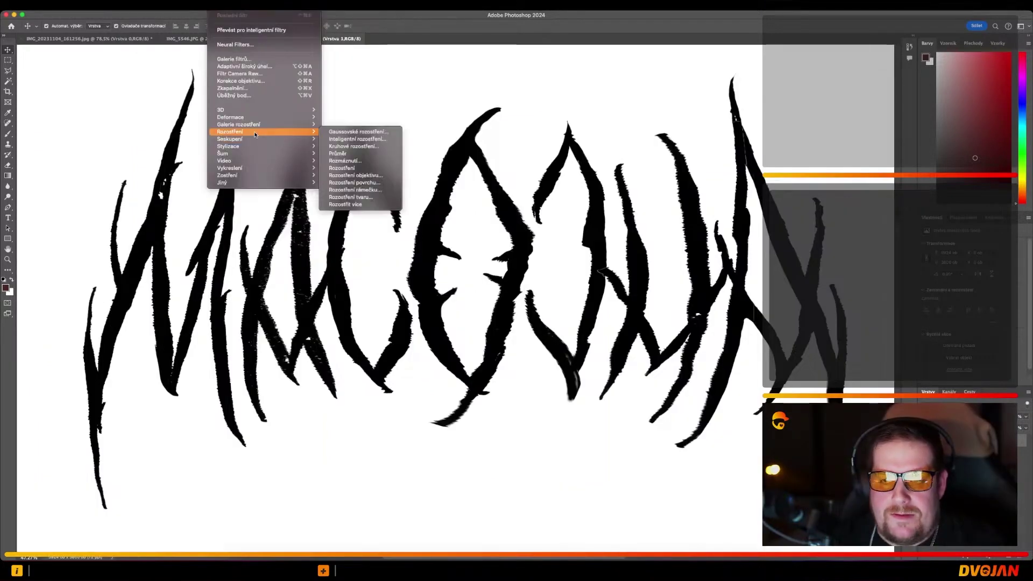
left_click(360, 133)
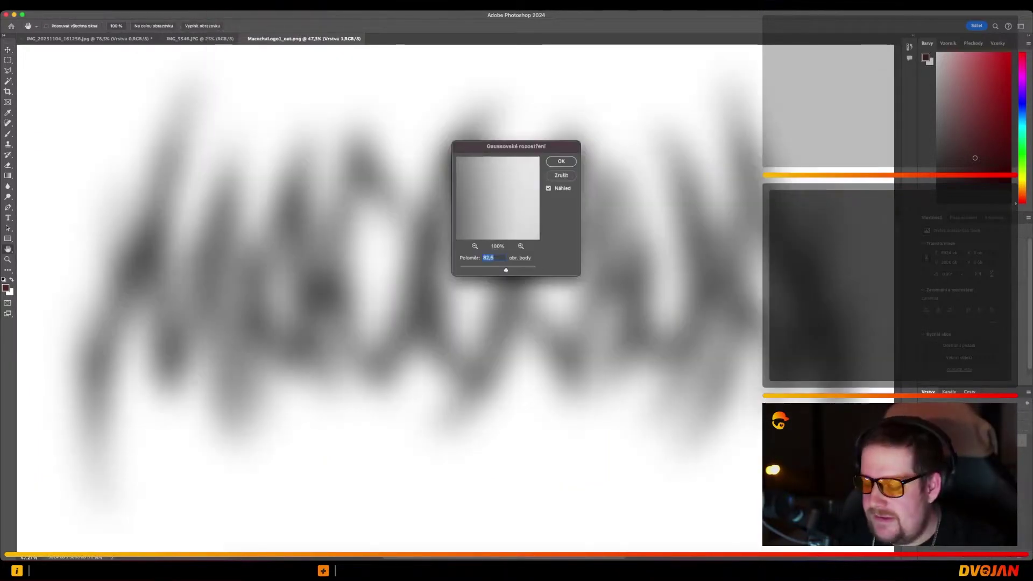
type("2")
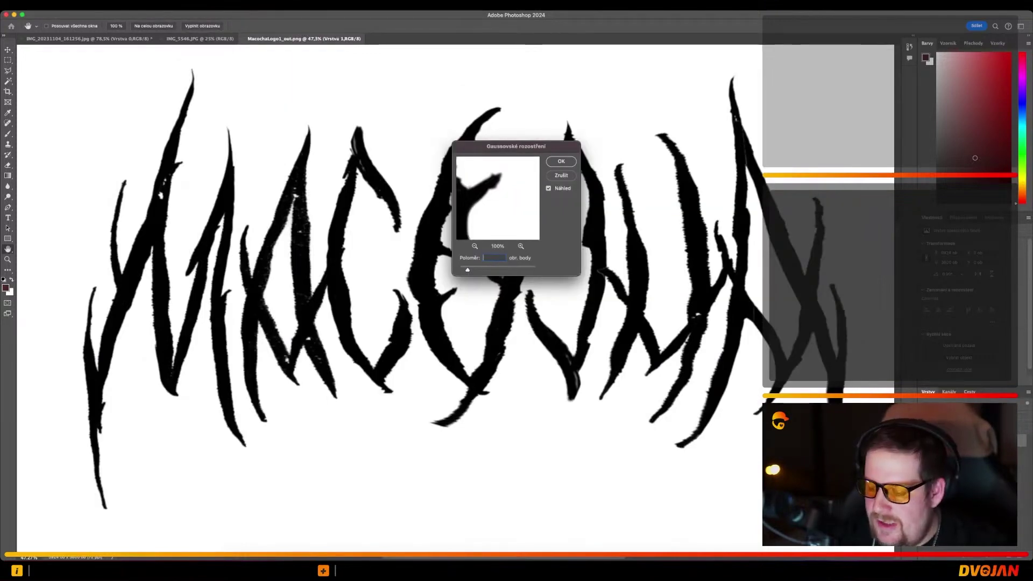
type("3")
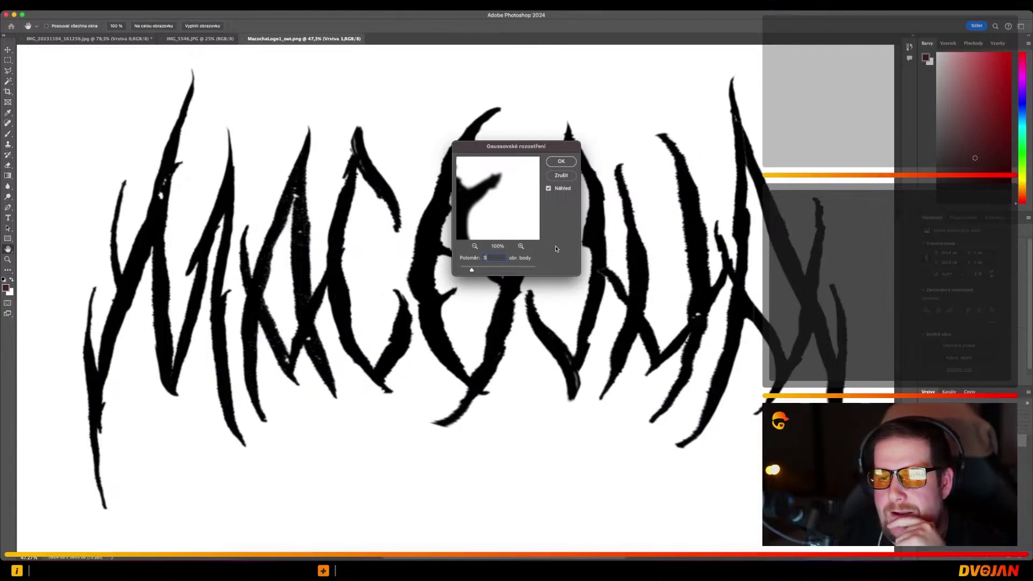
key("Return")
Step: Apply a Threshold adjustment at level 58 to the blurred logo
left_click(132, 4)
mouse_move(161, 30)
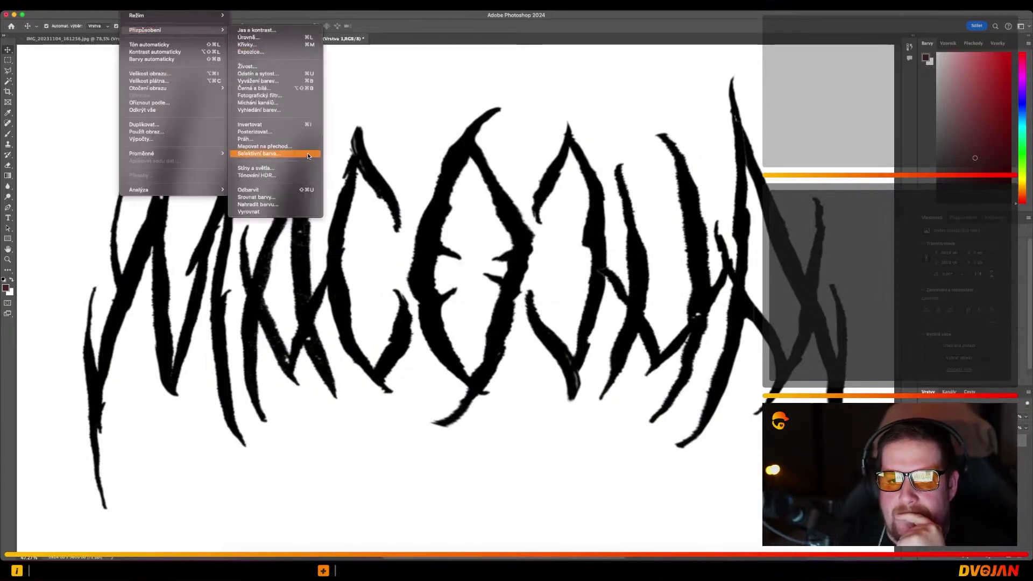
left_click(300, 138)
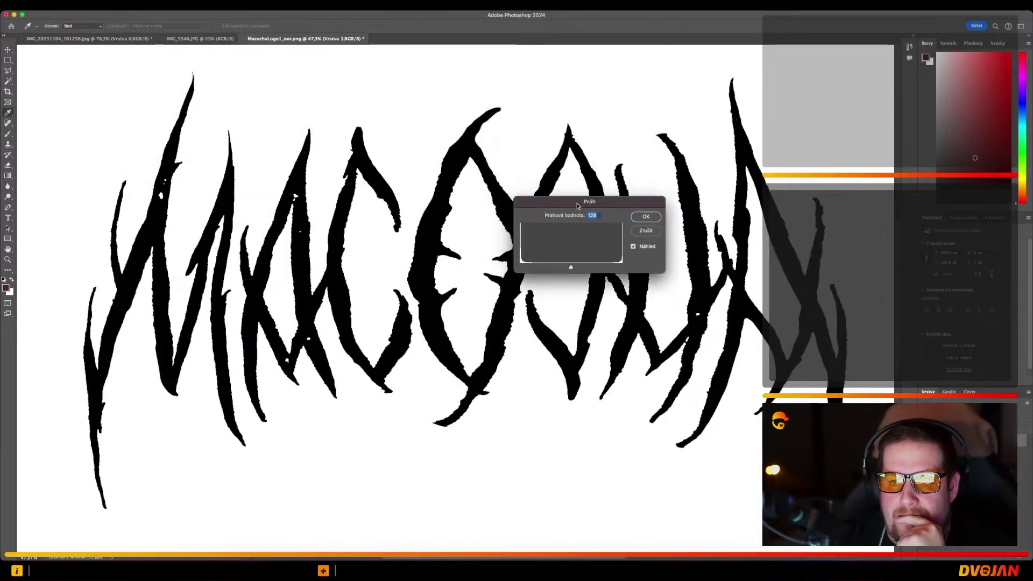
left_click_drag(577, 206, 575, 214)
mouse_move(568, 275)
left_mouse_down()
mouse_move(526, 276)
mouse_move(541, 275)
left_mouse_up()
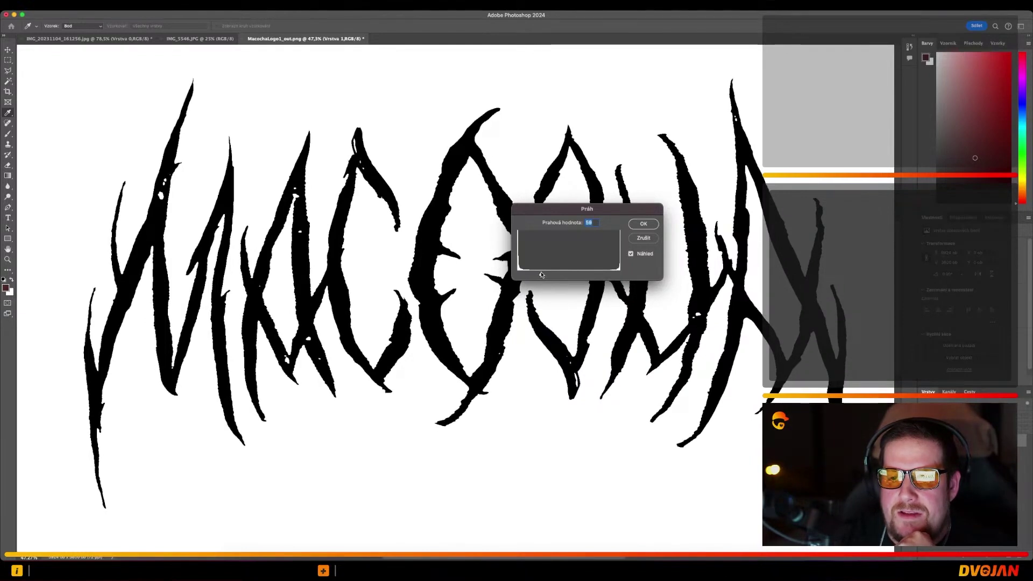
key("Return")
Step: Reapply the last Gaussian Blur to the logo and sharpen it again with a Threshold of about 196
left_click(215, 6)
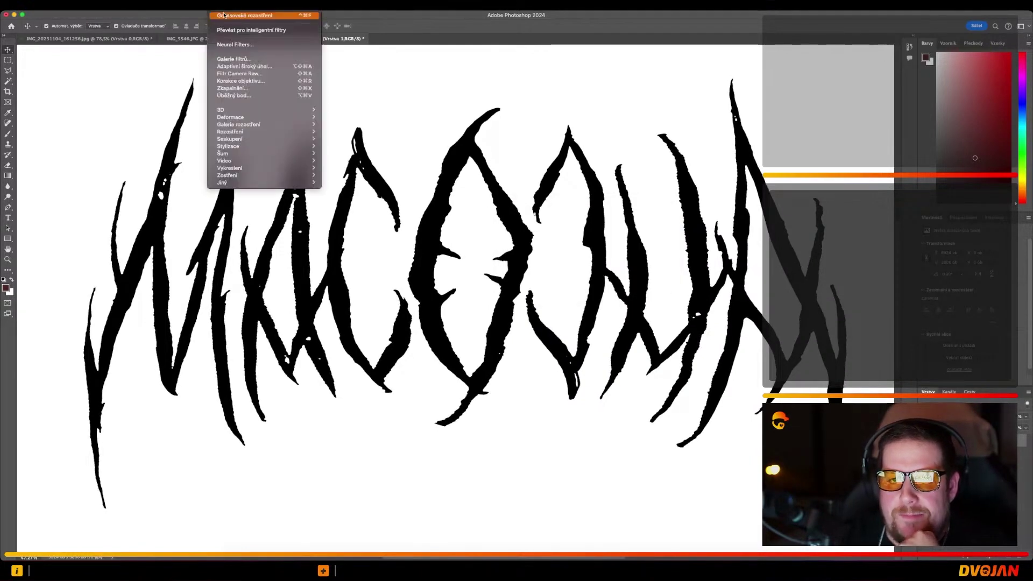
left_click(242, 16)
left_click(129, 7)
mouse_move(156, 30)
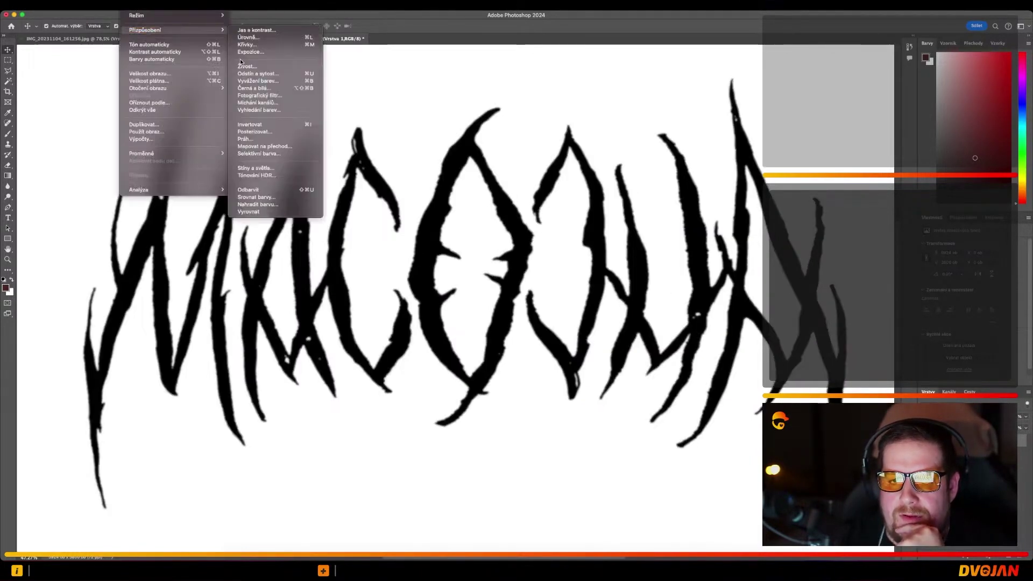
left_click(264, 138)
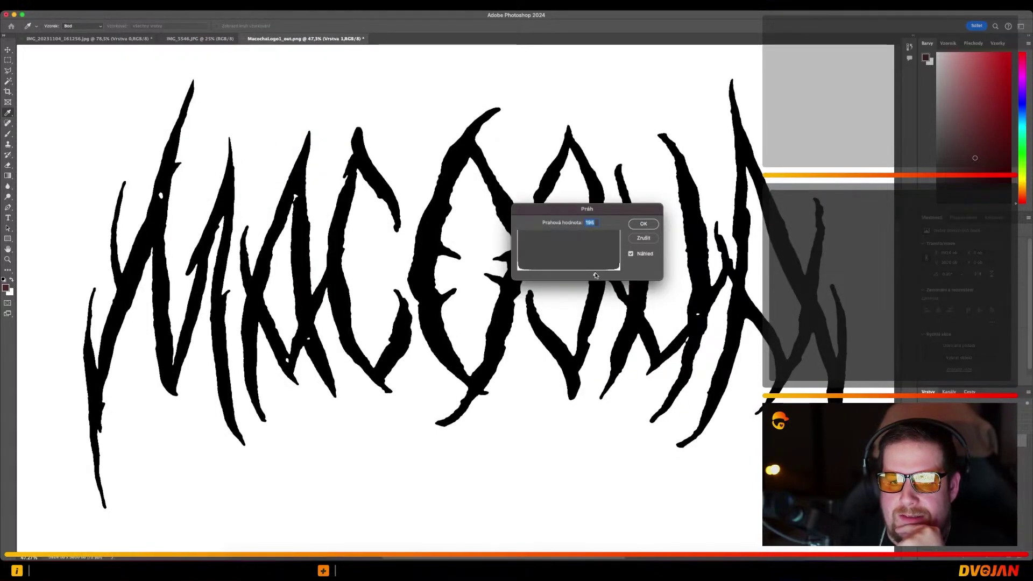
left_click(644, 224)
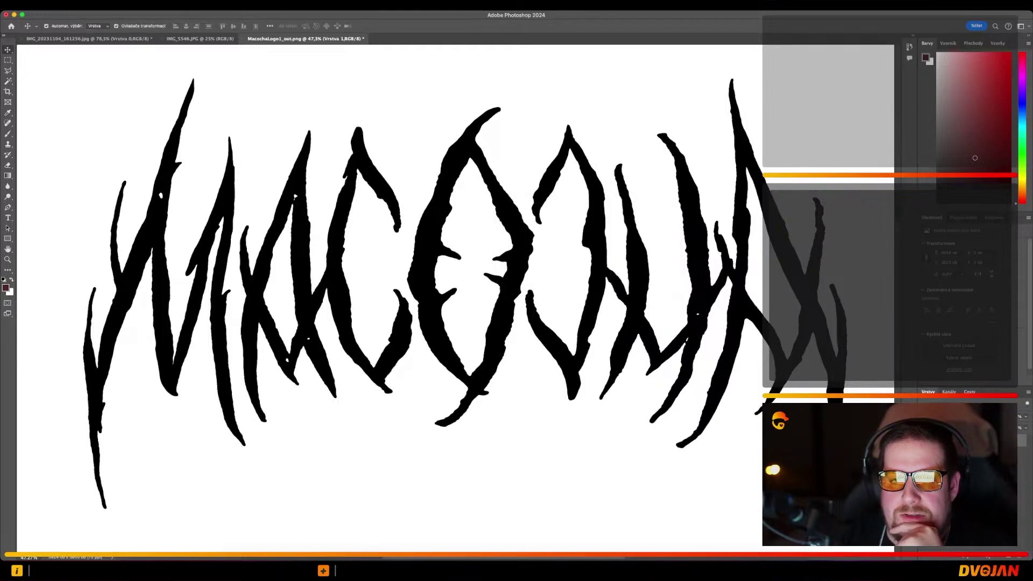
Step: Blur the logo once more with the last filter and apply a Threshold slightly above the default of 128
left_click(214, 7)
left_click(218, 15)
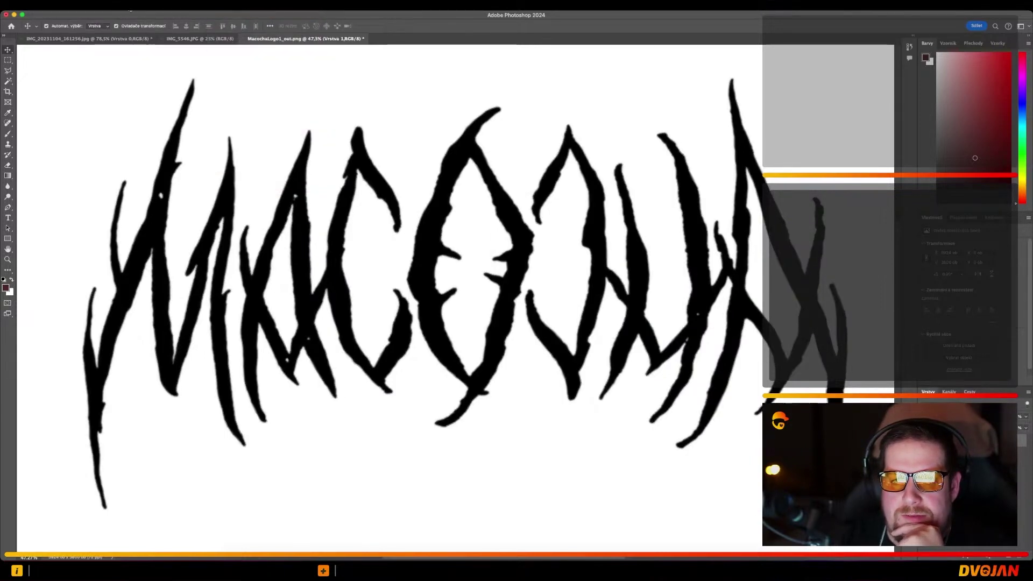
left_click(132, 5)
mouse_move(146, 31)
left_click(299, 139)
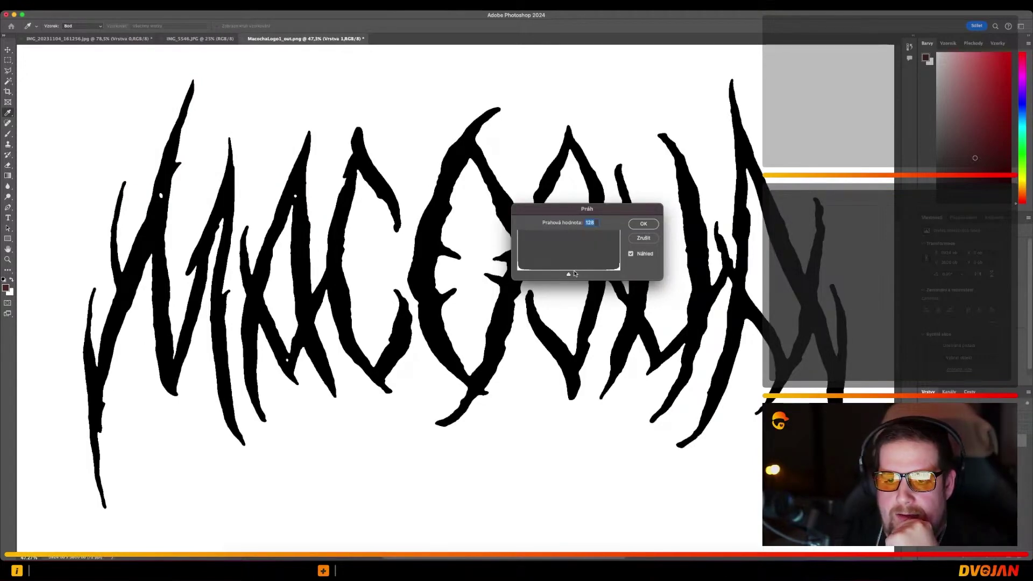
left_click_drag(568, 276, 579, 274)
key("Return")
Step: Examine the smoothed letter edges up close, and bring up the original MacochaLogo1.PNG magnified around the central letter O
scroll(478, 256, "up", 6)
scroll(478, 259, "down", 4)
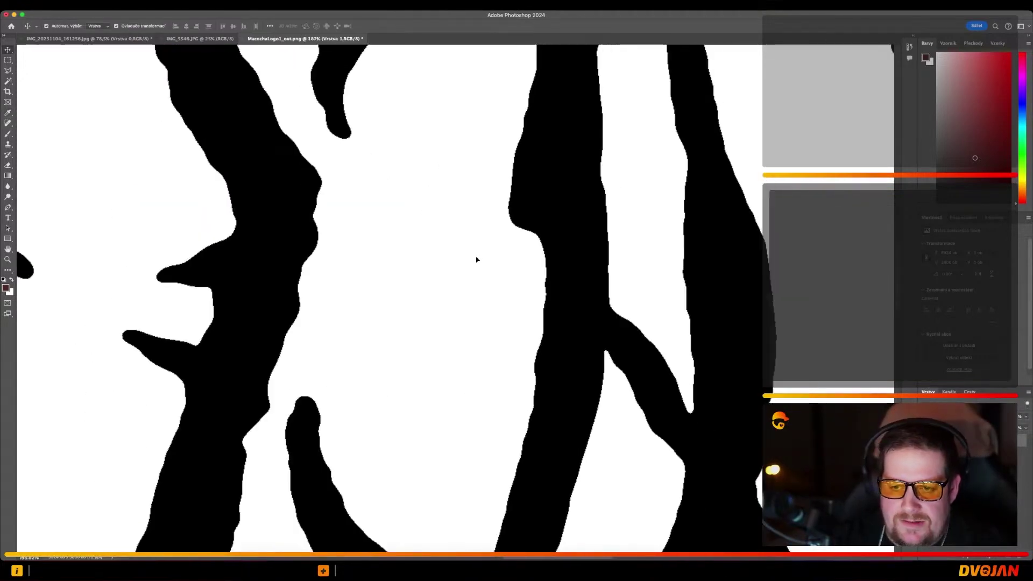
scroll(477, 259, "up", 4)
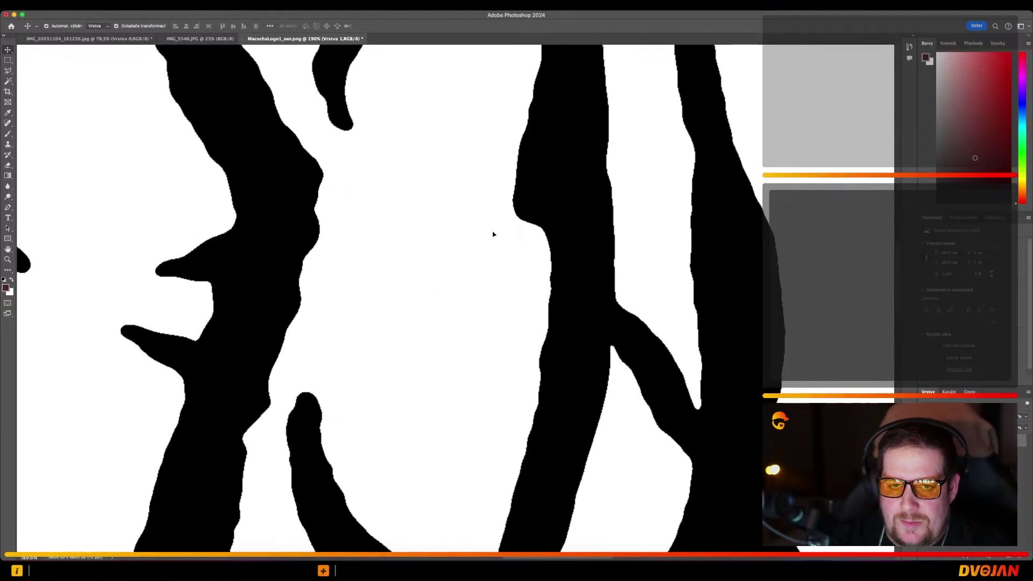
scroll(493, 234, "down", 1)
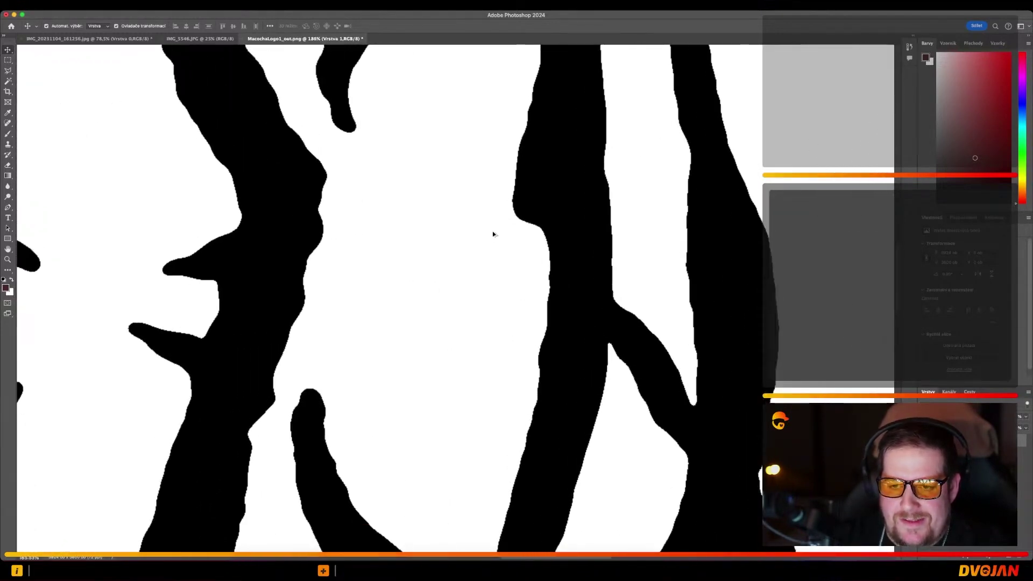
left_click(670, 547)
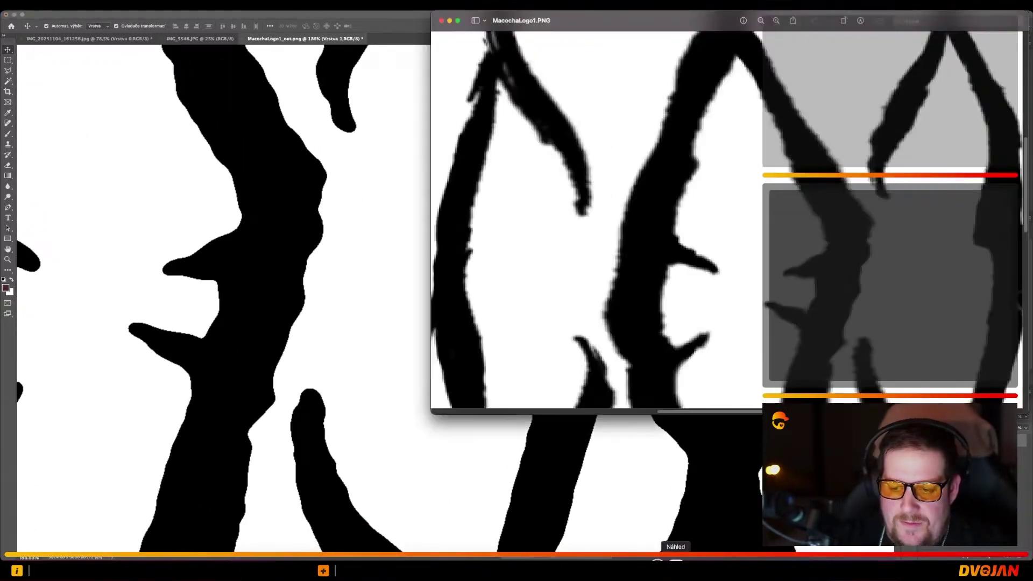
scroll(607, 288, "up", 3)
scroll(607, 288, "right", 2)
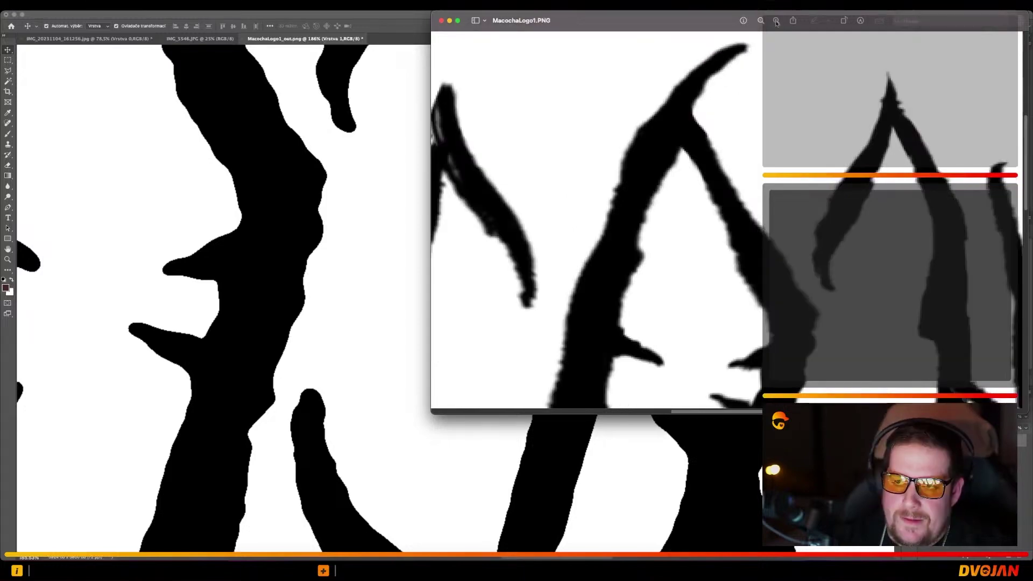
key("super+plus")
key("super+plus")
key("super+plus")
key("super+plus")
left_click_drag(729, 15, 765, 79)
left_click_drag(764, 477, 579, 477)
Step: Compare the spikes of the central O in the smoothed logo with the original MacochaLogo1.PNG, and quit the image viewer
left_click(252, 334)
scroll(252, 334, "down", 5)
scroll(177, 309, "up", 3)
scroll(147, 341, "up", 5)
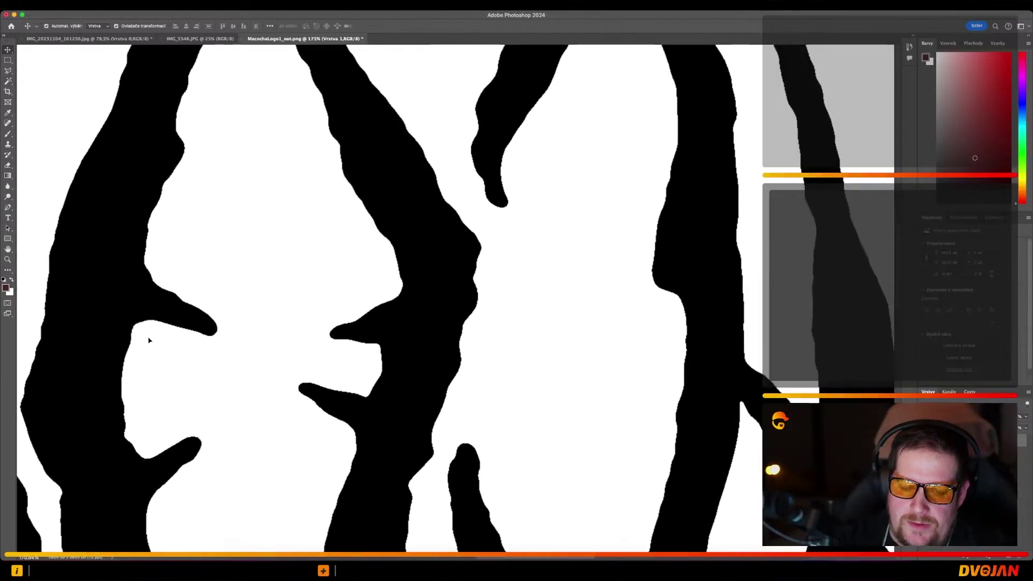
scroll(147, 342, "down", 6)
scroll(166, 335, "up", 4)
scroll(166, 335, "up", 4)
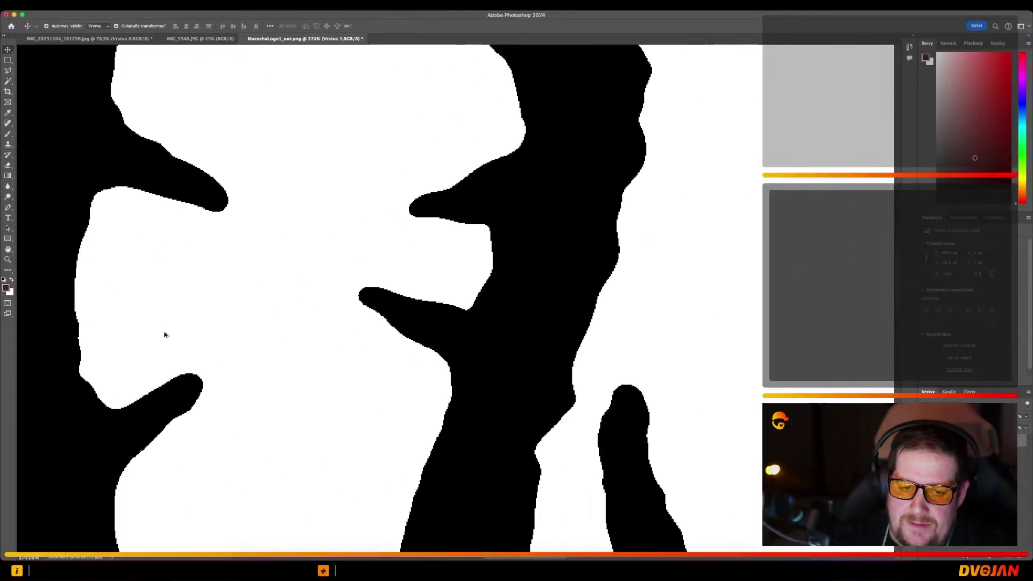
scroll(358, 418, "down", 2)
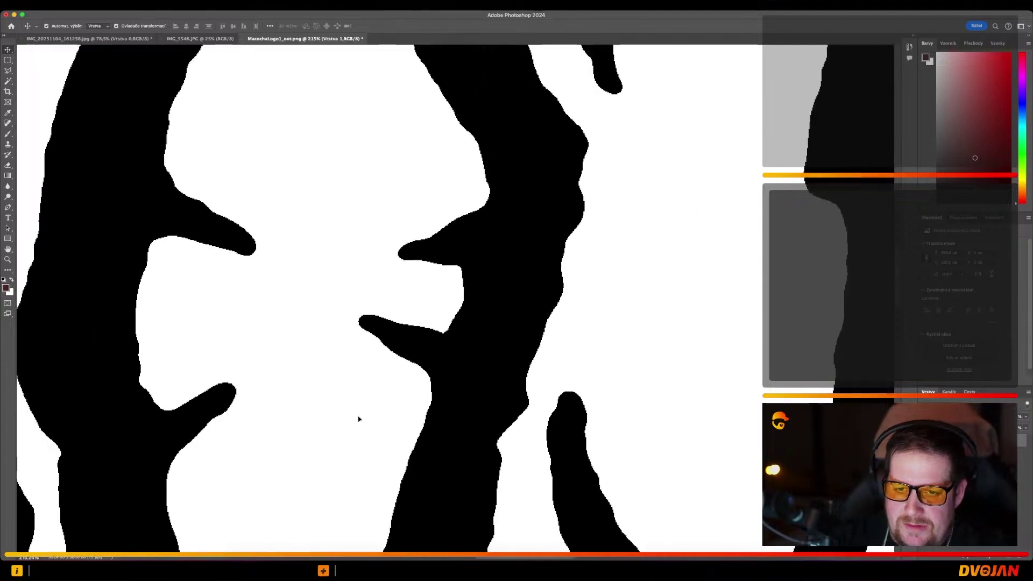
key("super+Tab")
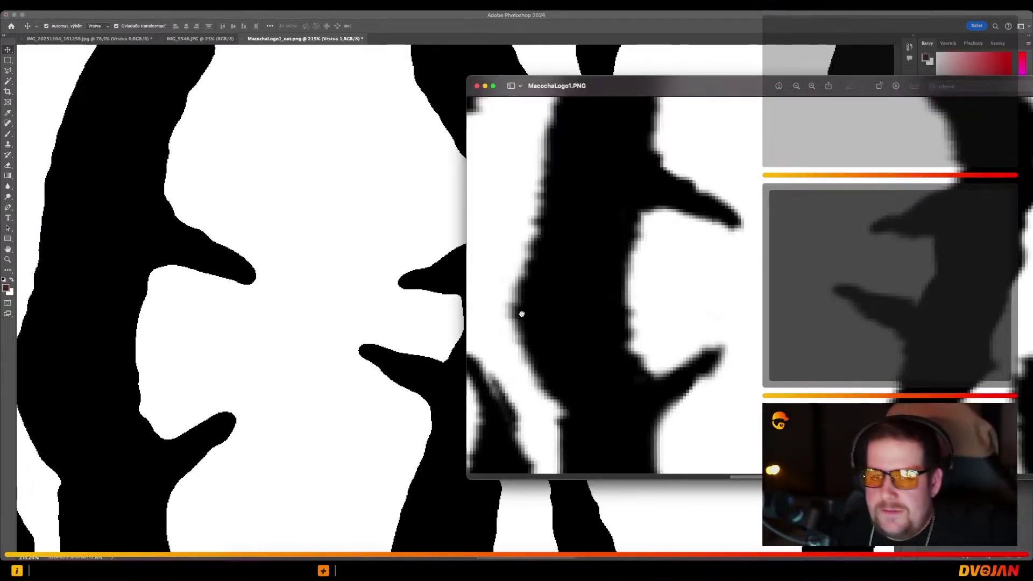
left_click_drag(737, 83, 621, 125)
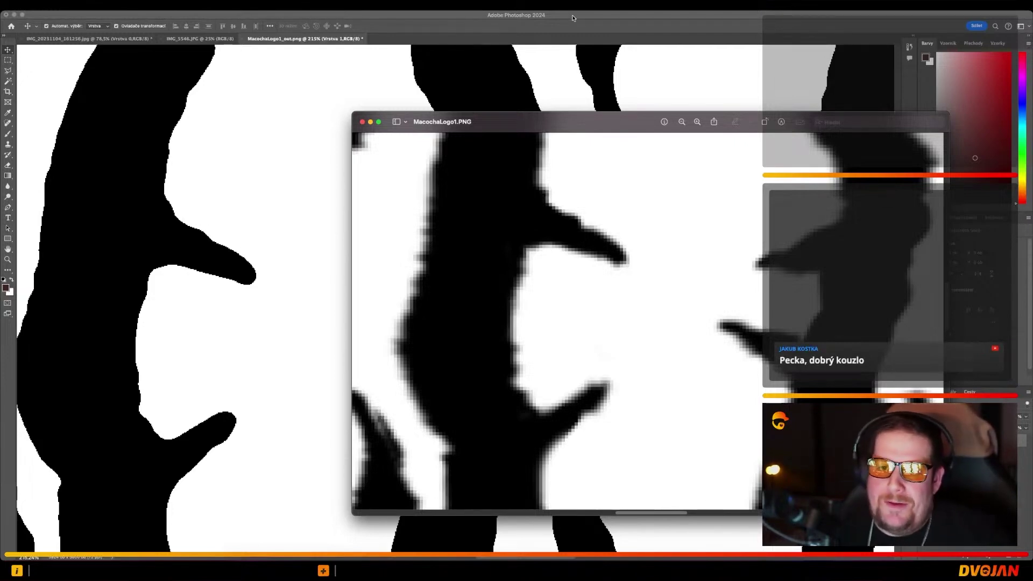
key("super+q")
Step: Save the smoothed logo in MacochaLogo1_out.png
scroll(462, 240, "right", 3)
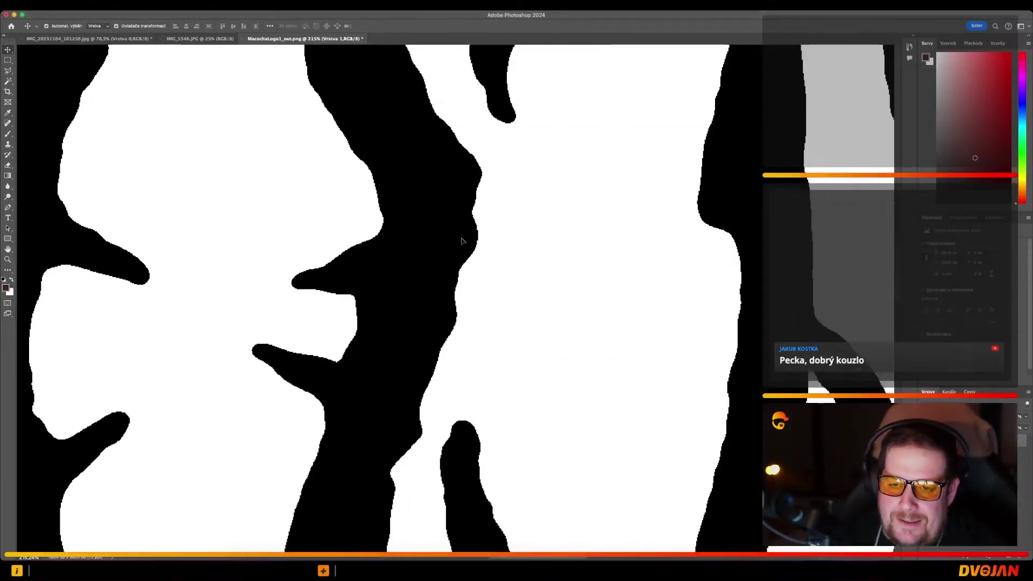
scroll(461, 240, "down", 5)
scroll(461, 244, "down", 3)
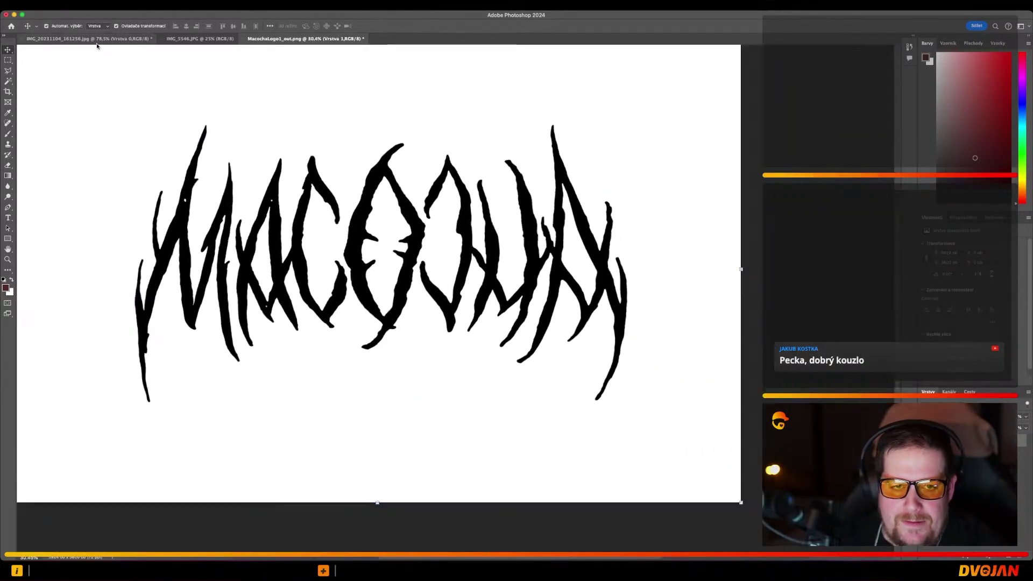
left_click(83, 6)
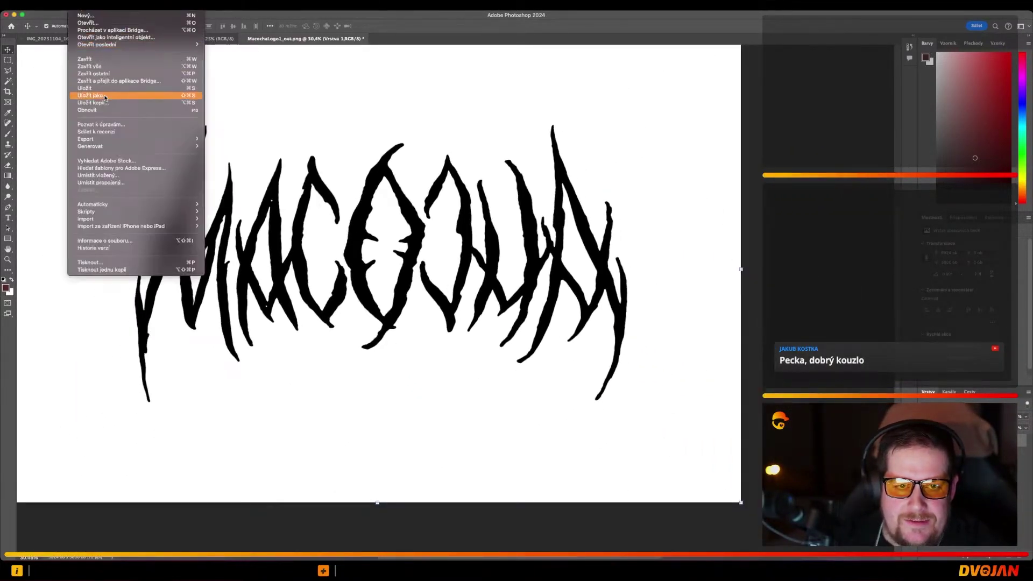
left_click(105, 92)
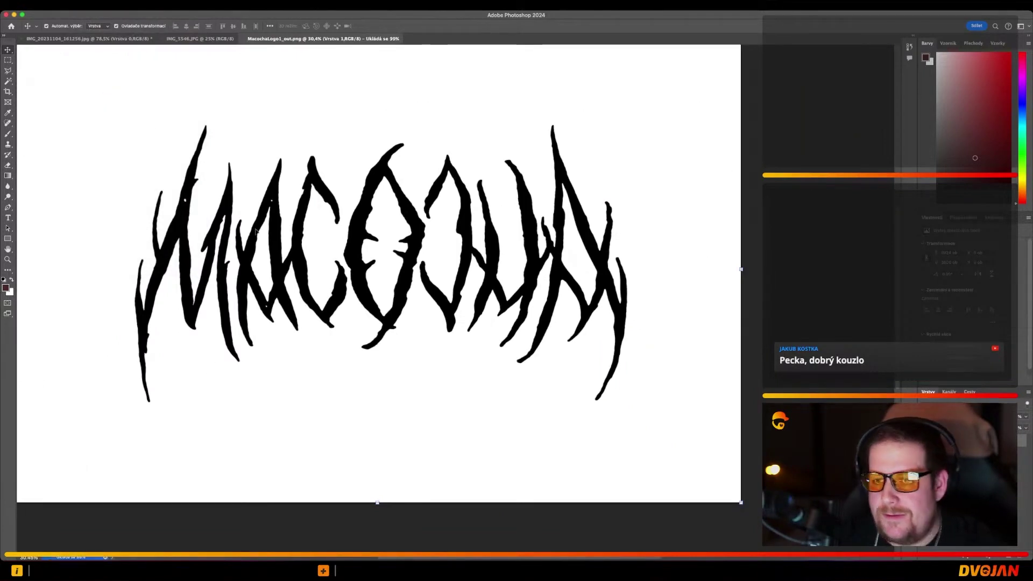
Step: Switch to the CorelDRAW document, move the large smoothed logo to the empty area beside the other images and scale it to 75%
left_click(591, 560)
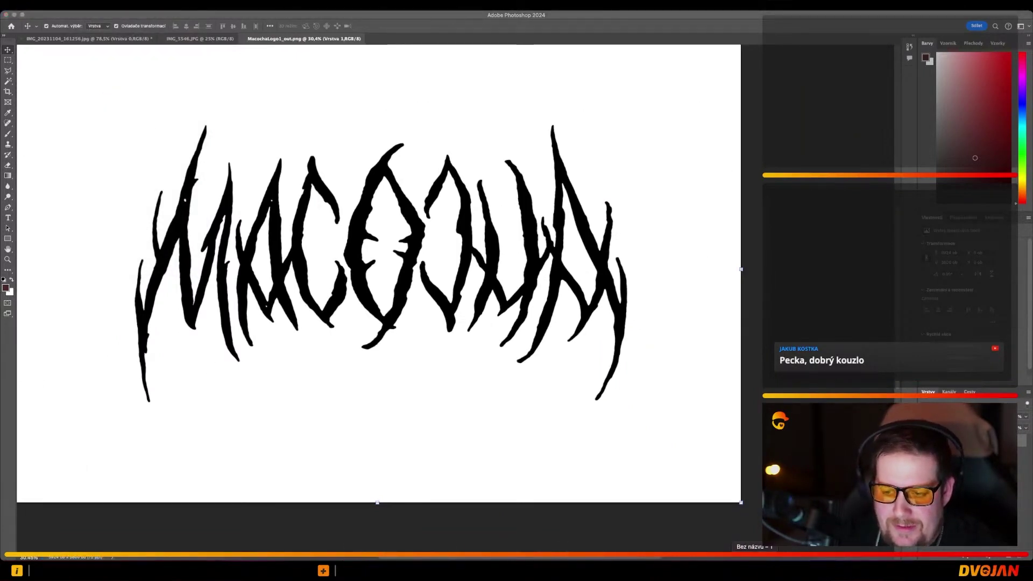
left_click(752, 560)
scroll(392, 295, "down", 5)
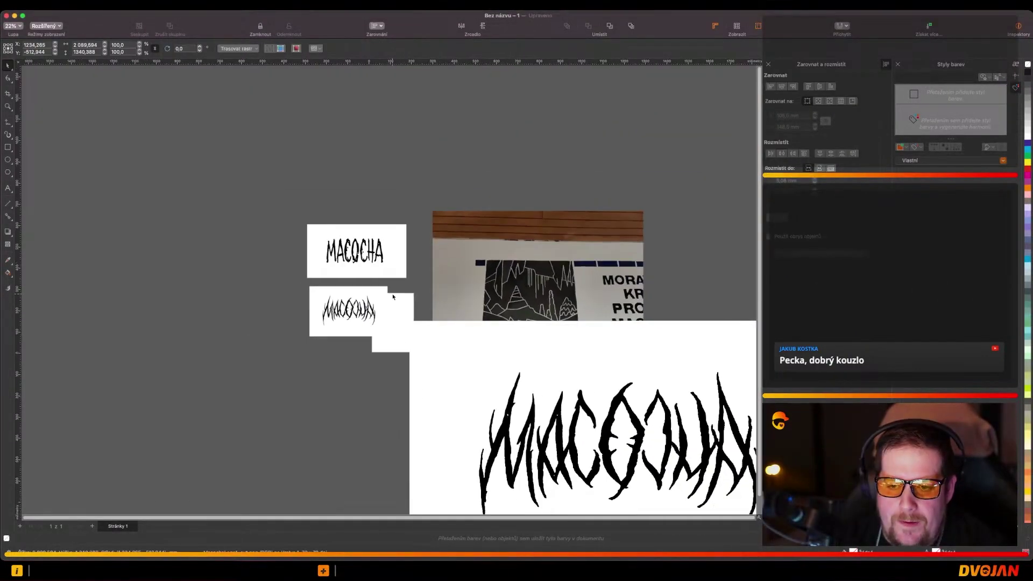
left_click_drag(674, 401, 283, 370)
scroll(510, 248, "up", 1)
left_click_drag(509, 249, 457, 282)
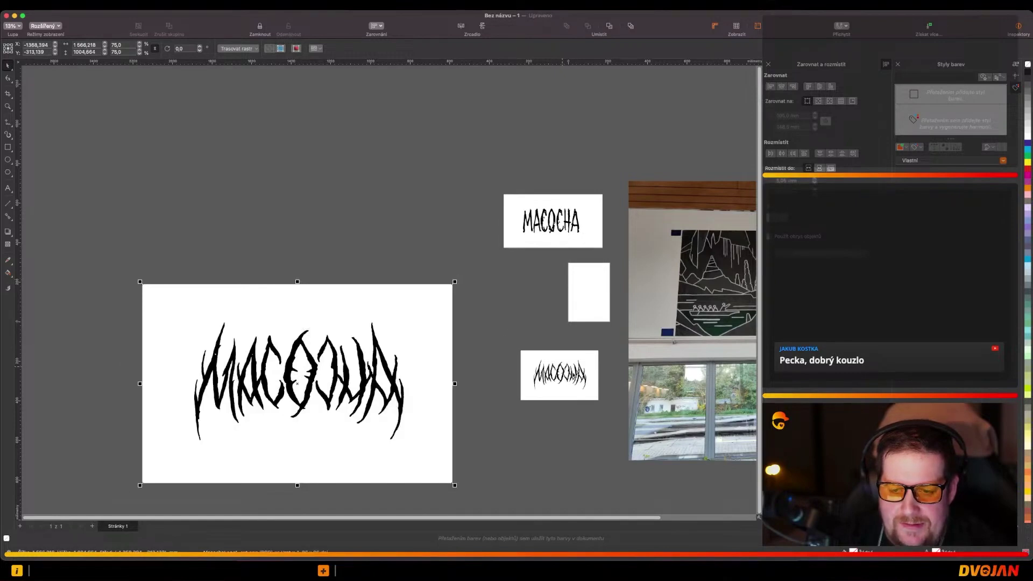
Step: Place the small original Macocha logo next to the large smoothed version for a side-by-side comparison
left_click_drag(559, 375, 506, 378)
left_click(423, 355, "shift")
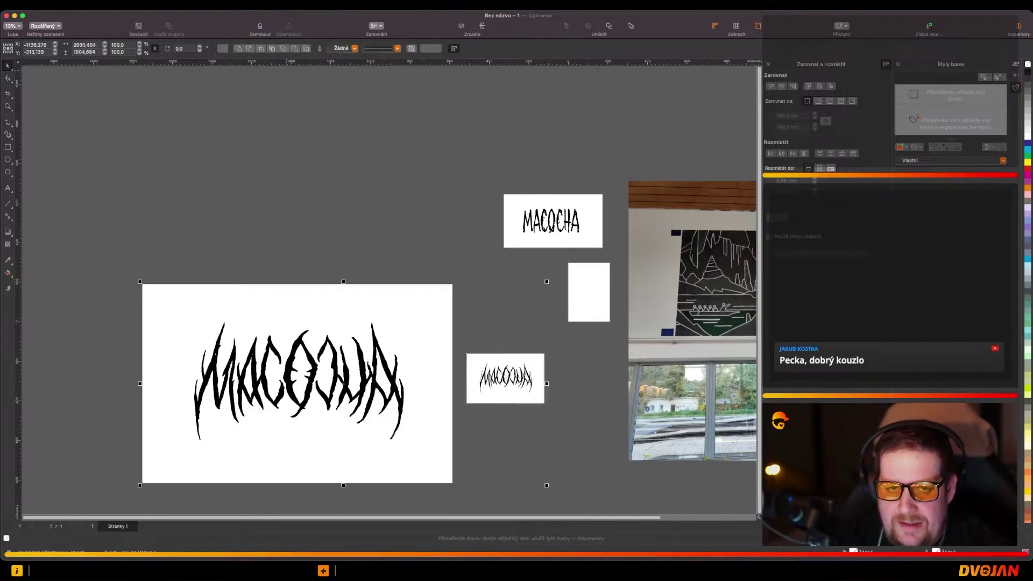
left_click(11, 25)
left_click(21, 49)
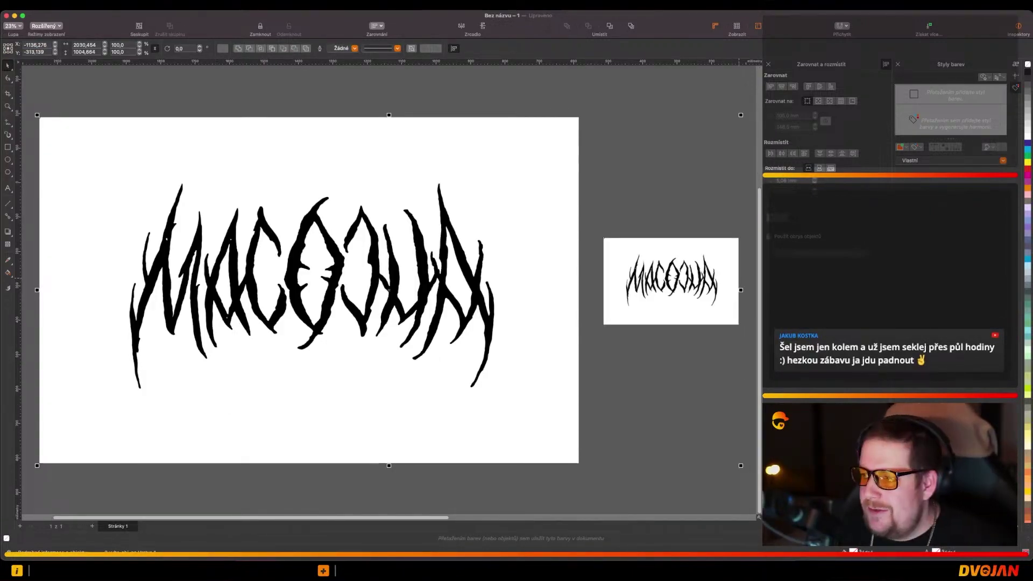
left_click(671, 318)
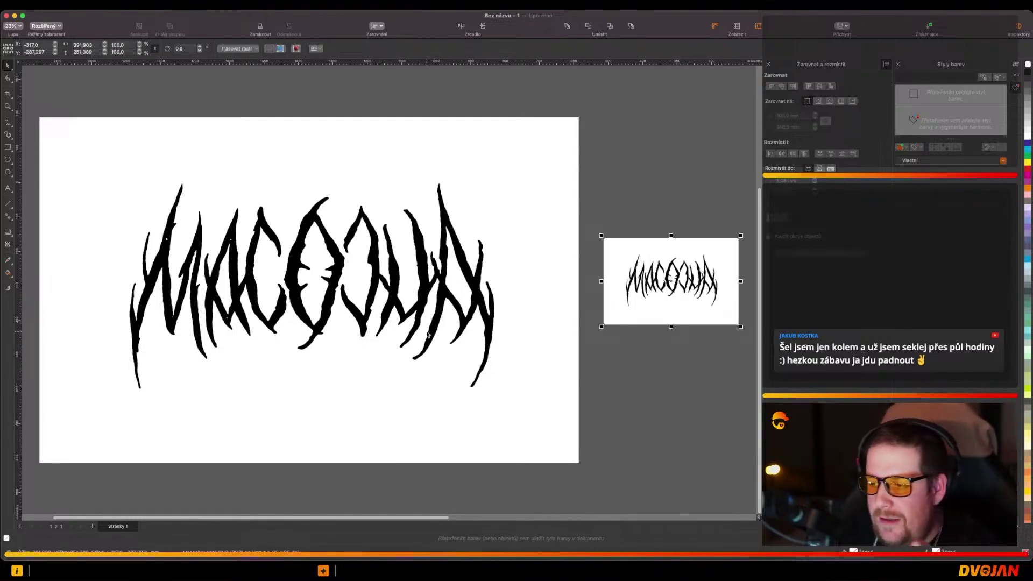
left_click(429, 335)
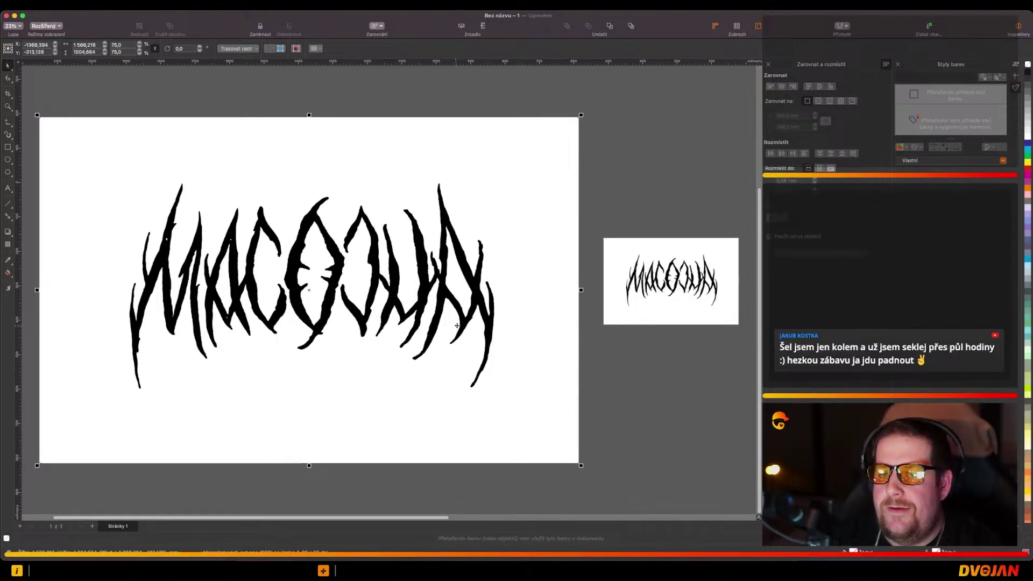
left_click(619, 385)
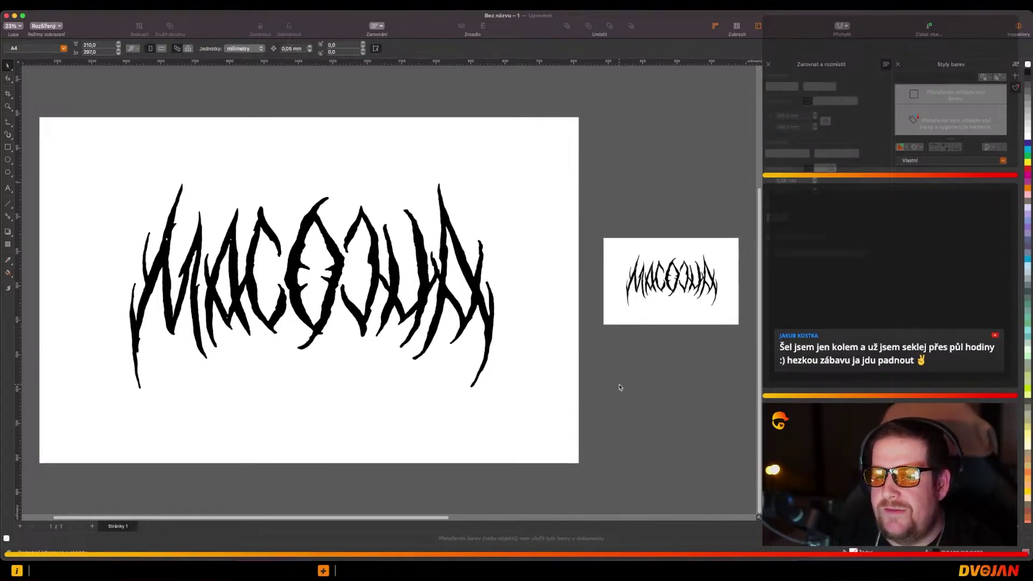
Step: Open the bitmap trace dialog for the large smoothed logo, enlarge it and review its settings and colour options
scroll(553, 383, "down", 1)
double_click(554, 383)
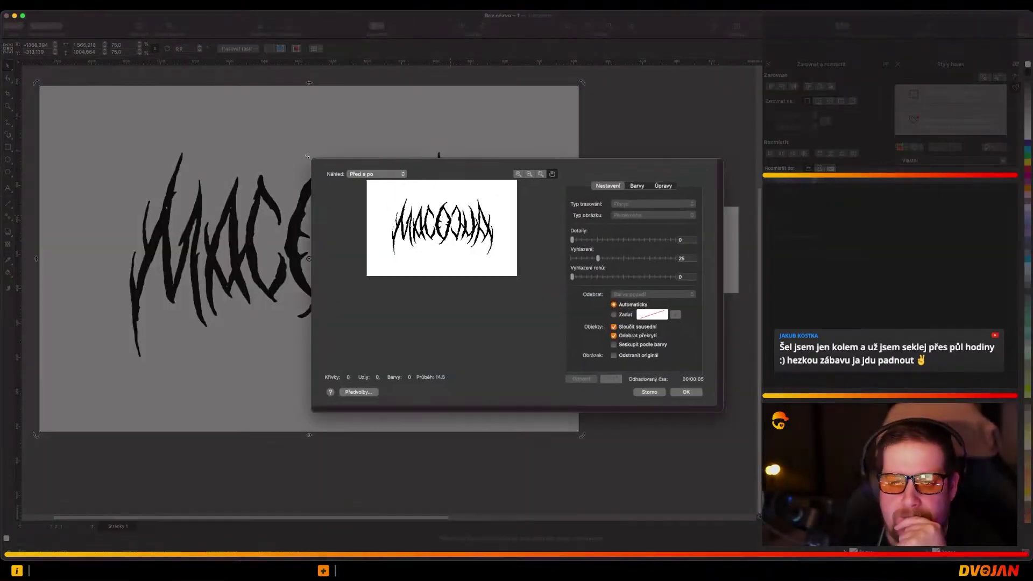
double_click(404, 166)
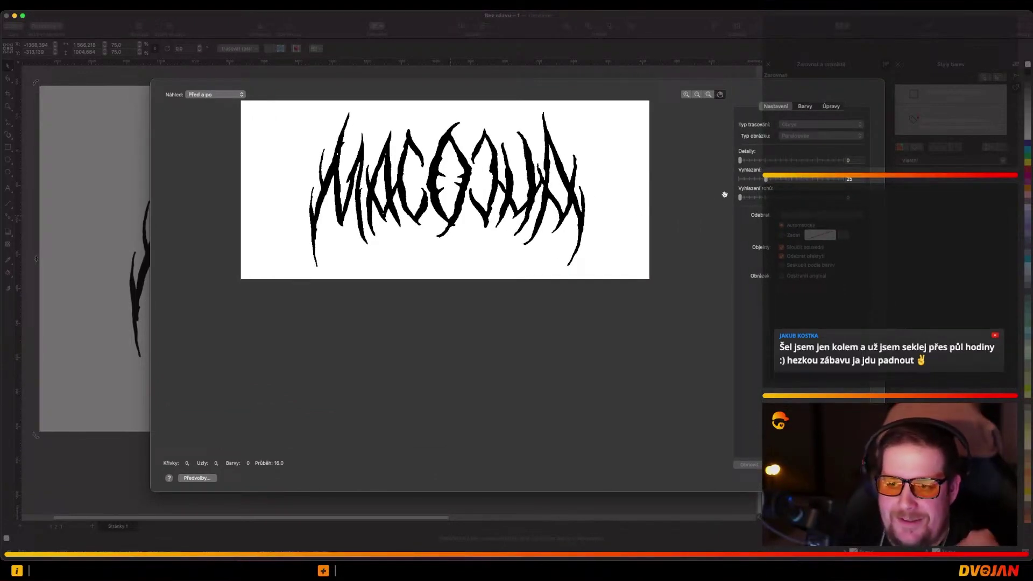
left_click(805, 110)
left_click(782, 109)
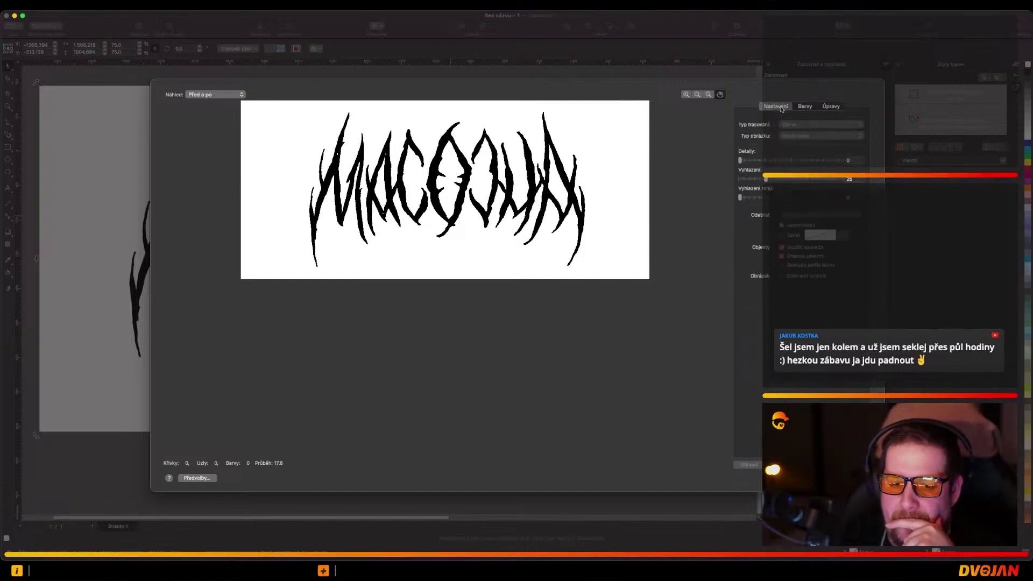
left_click(805, 106)
left_click(780, 107)
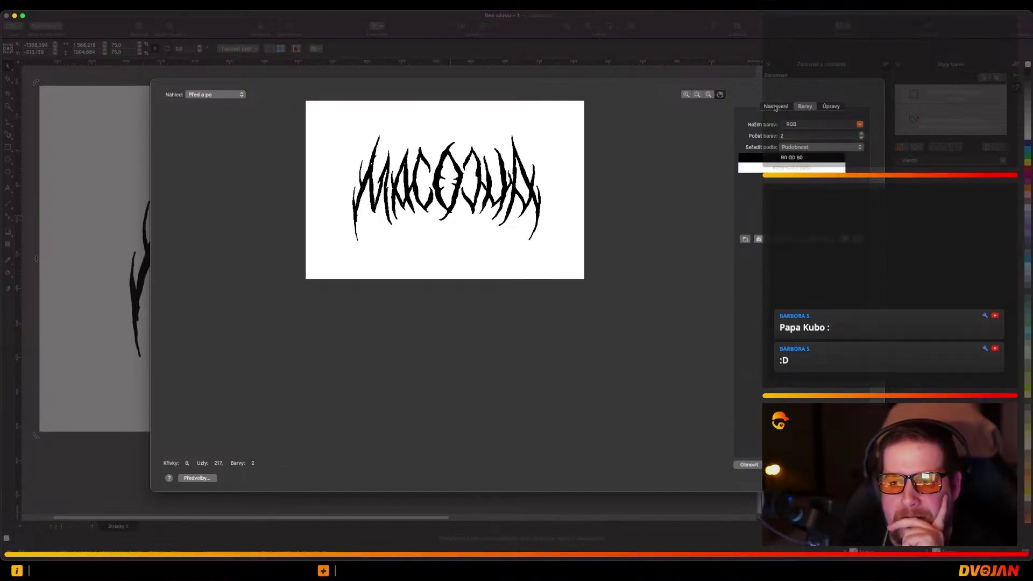
left_click(802, 108)
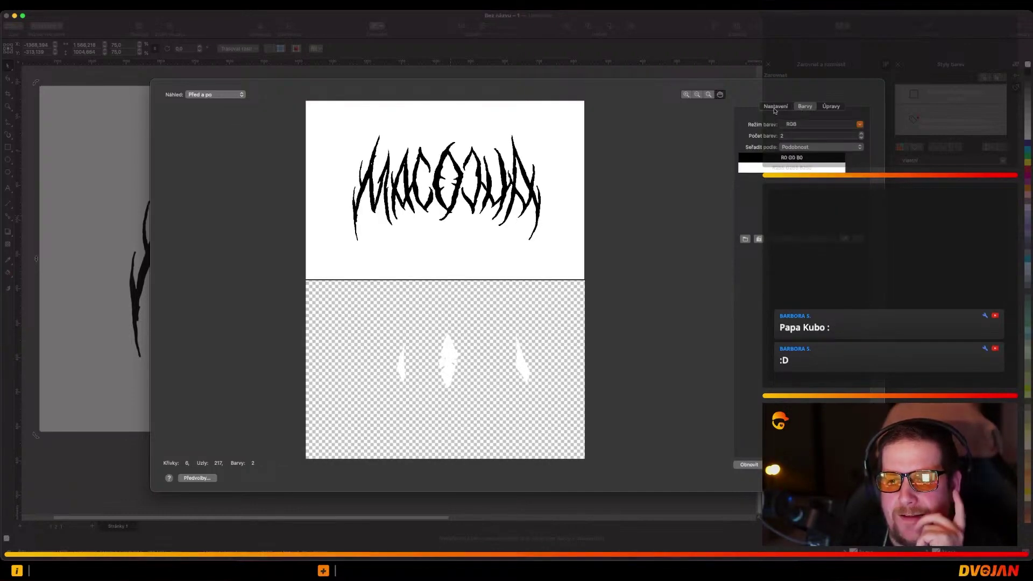
left_click(774, 107)
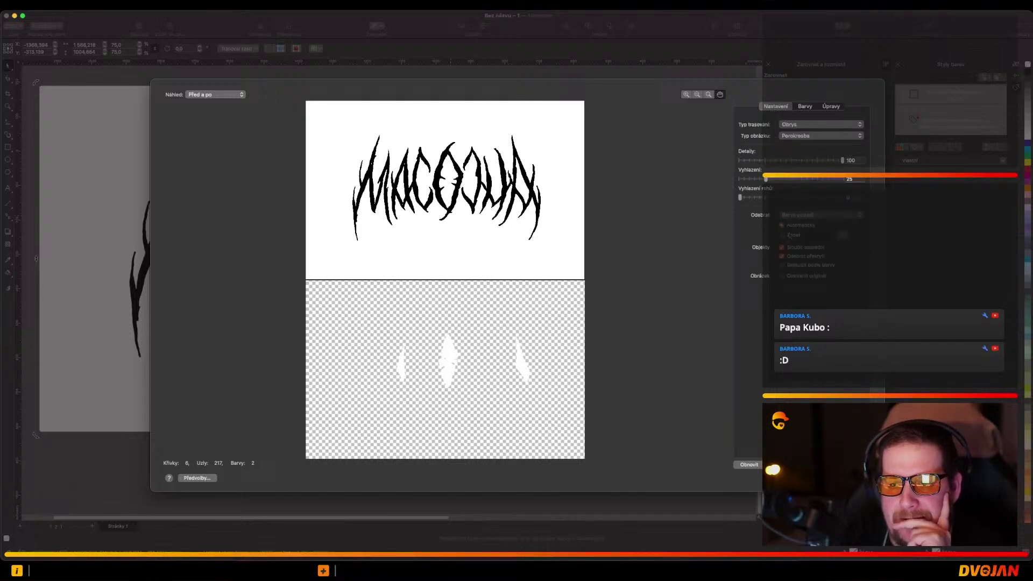
Step: Try outline line-art tracing with a specified background colour removed and reduced smoothing, and close the trace dialog without applying it
left_click(798, 216)
left_click(799, 215)
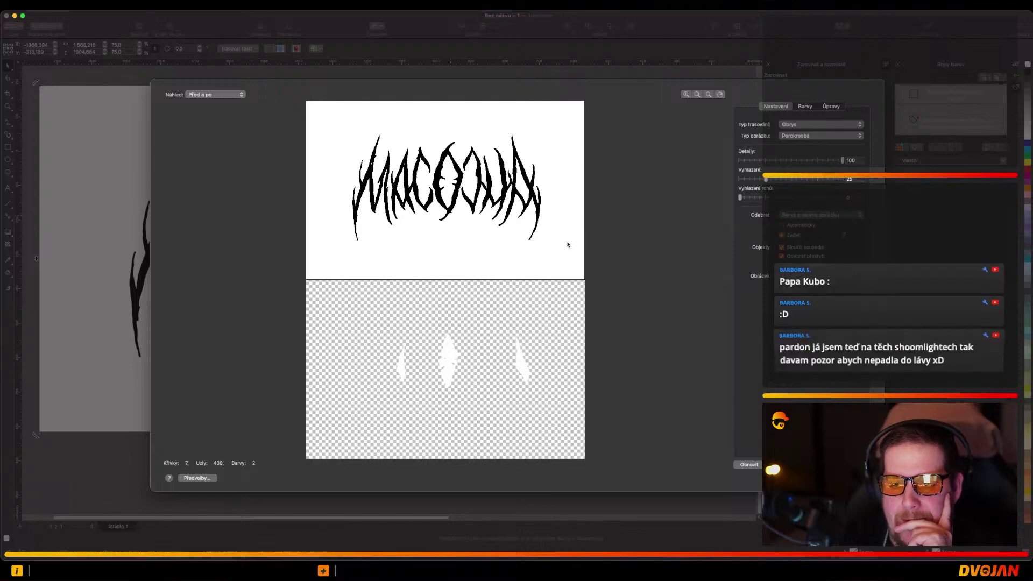
left_click(578, 256)
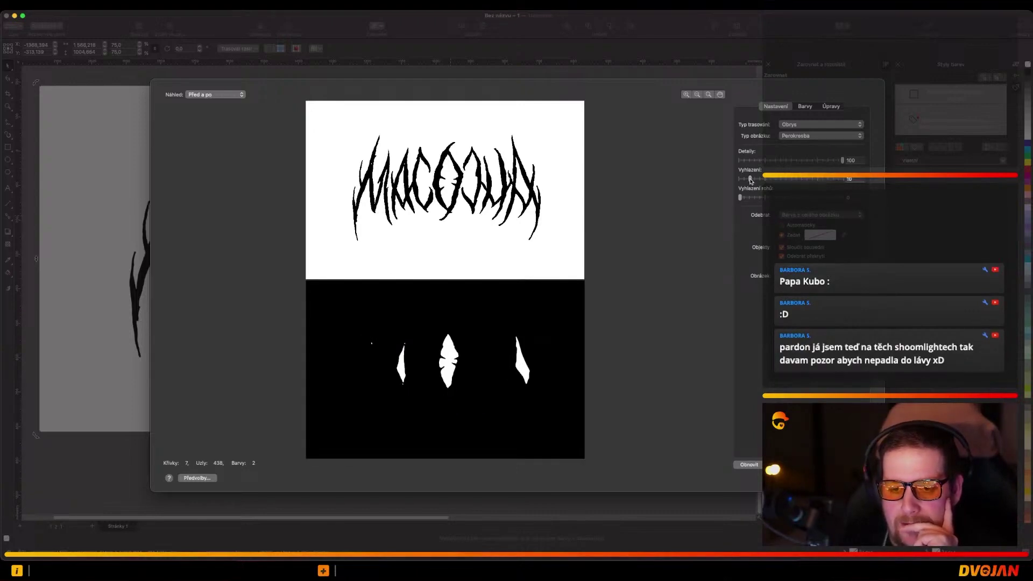
left_click(805, 106)
left_click(776, 106)
key("Escape")
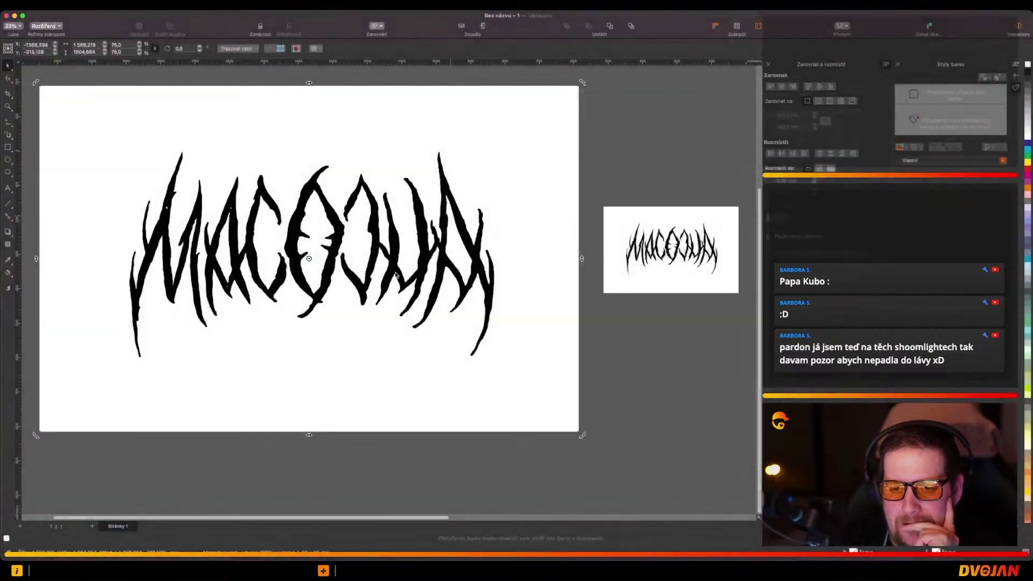
Step: Trace the large smoothed logo bitmap into vector shapes and select the traced group
right_click(363, 229)
left_click(460, 446)
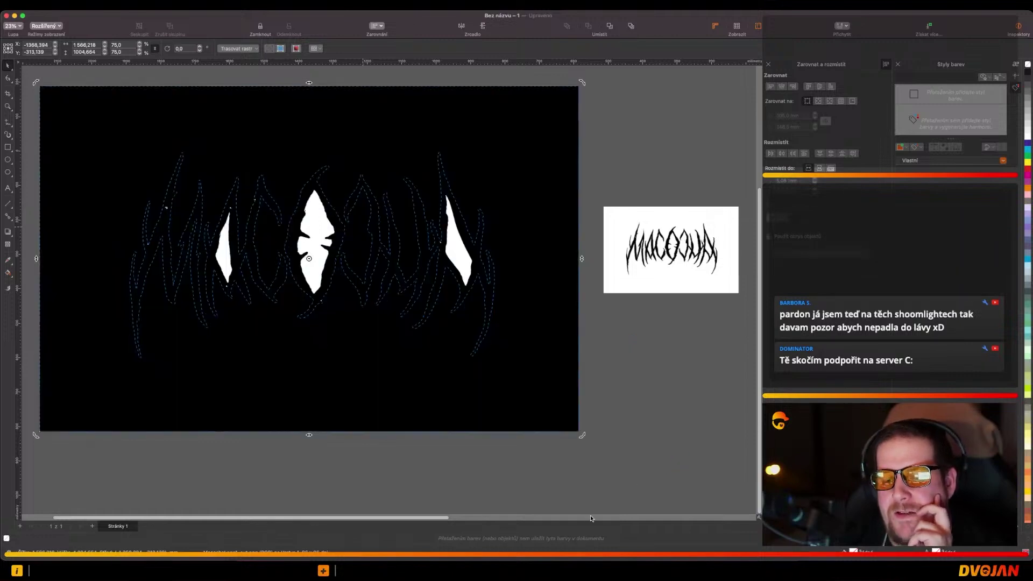
left_click(529, 243)
Step: Save the document as macocha.cdr on the desktop (Plocha)
key("super+s")
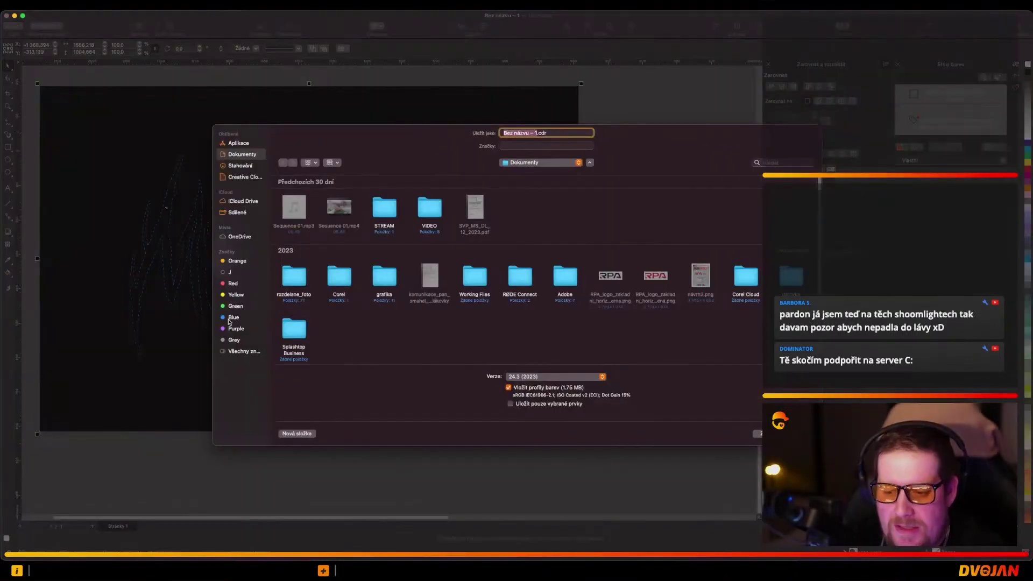
left_click(549, 159)
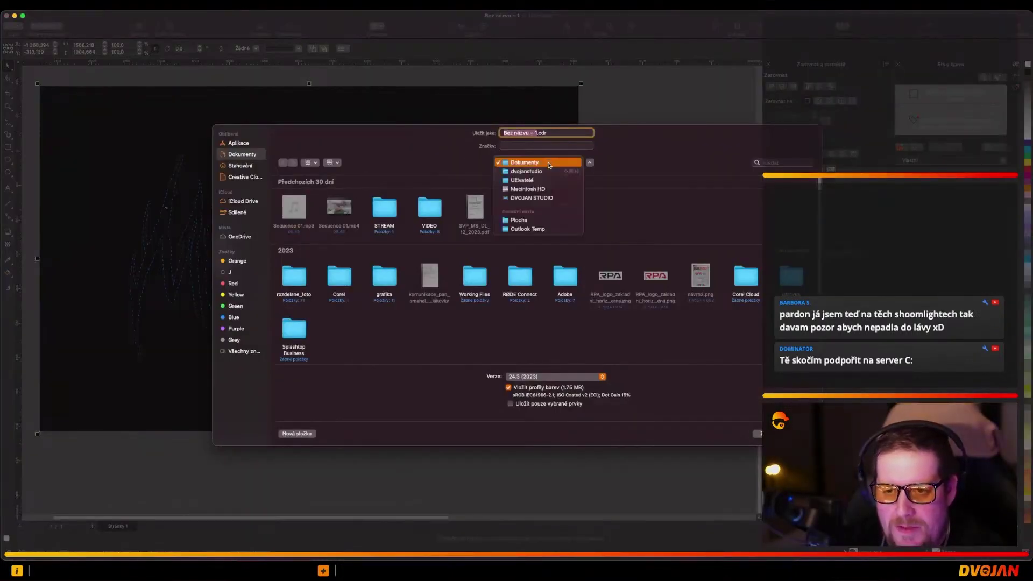
left_click(522, 221)
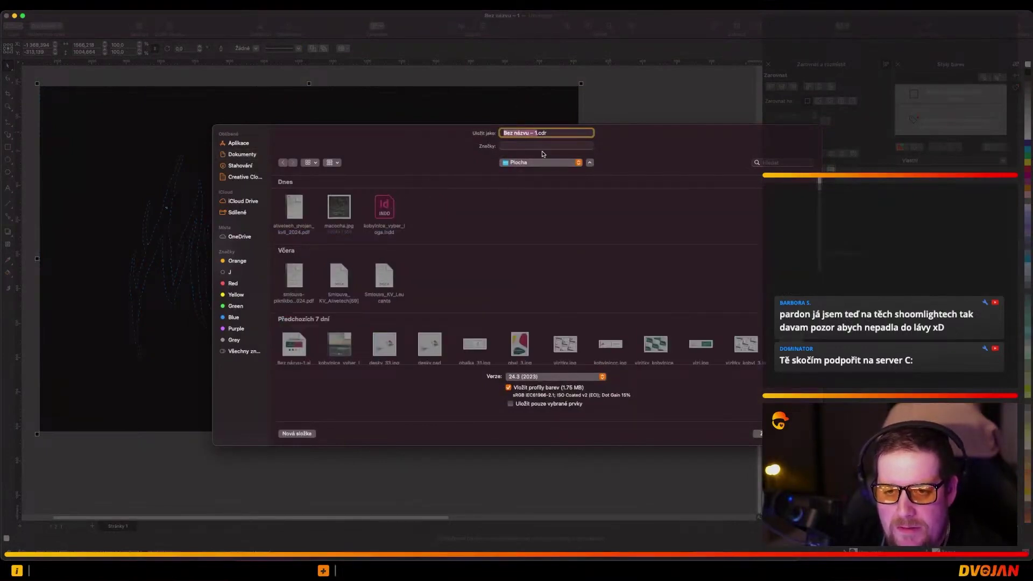
type("macocha")
key("Return")
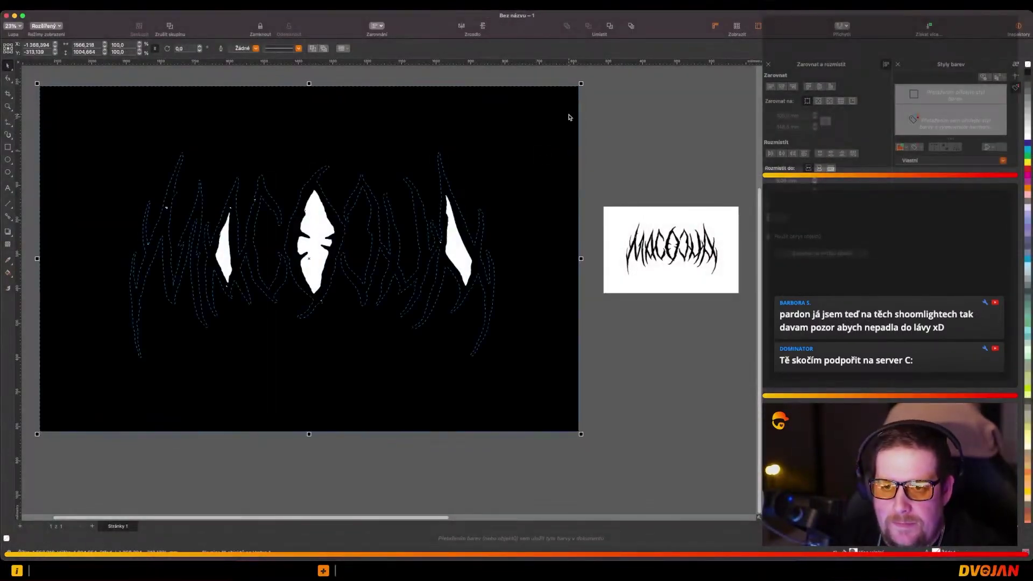
Step: Ungroup the traced logo and remove its black background rectangle
right_click(569, 117)
left_click(602, 127)
right_click(549, 121)
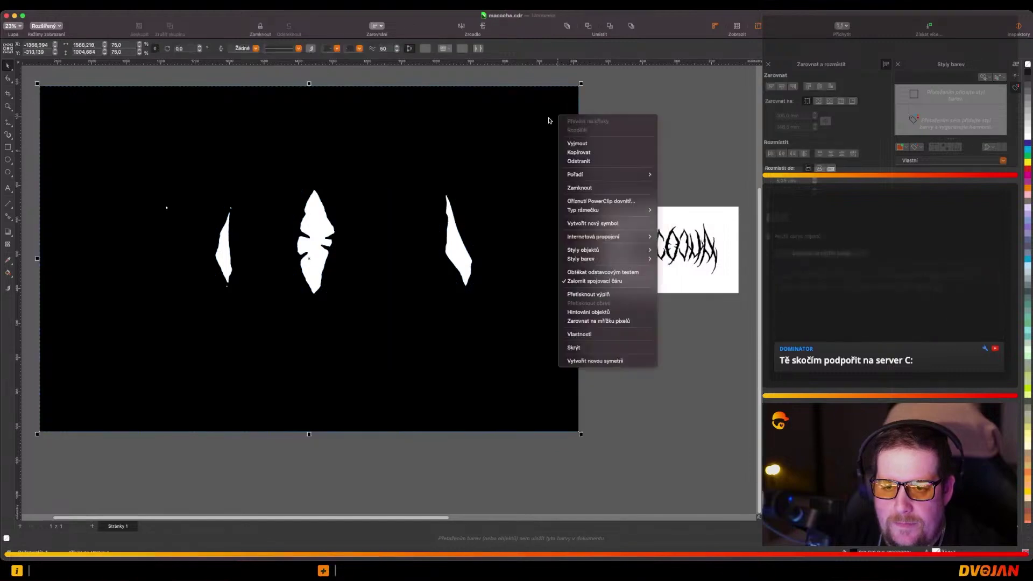
left_click(549, 120)
key("super+z")
Step: Move the source bitmap out from behind the traced letters to the empty area below them
scroll(505, 186, "down", 2)
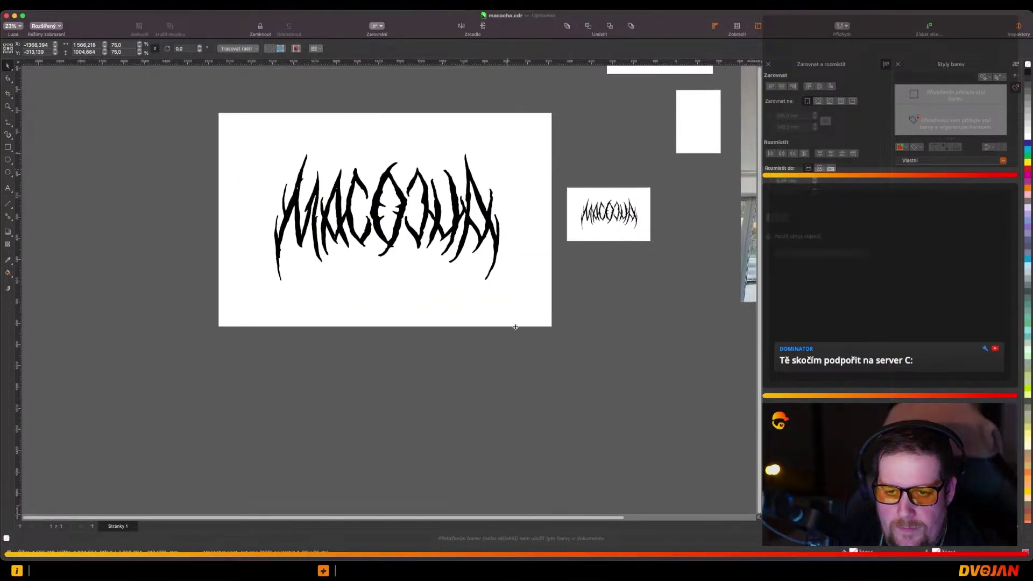
left_click_drag(509, 145, 514, 366)
left_click(401, 207)
Step: Cut the large white inner shapes out of the black O and A letters so their counters are open
scroll(400, 208, "up", 10)
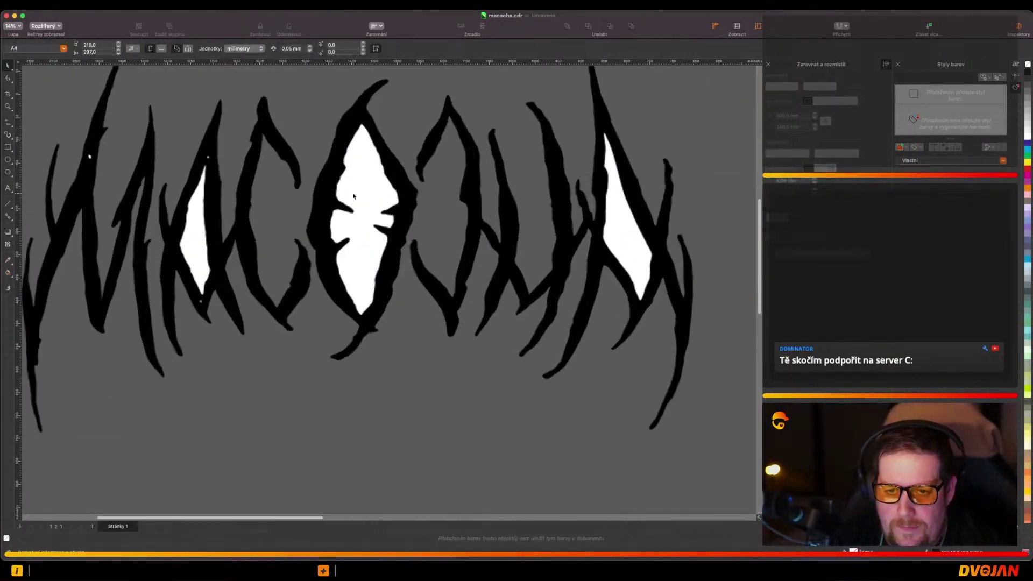
scroll(332, 236, "up", 5)
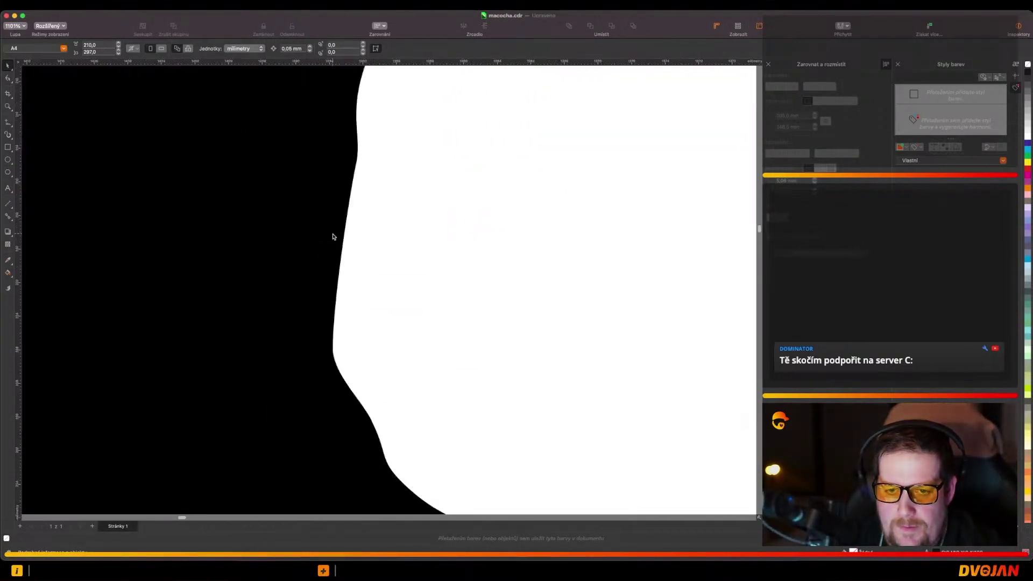
scroll(334, 243, "down", 4)
scroll(333, 244, "down", 8)
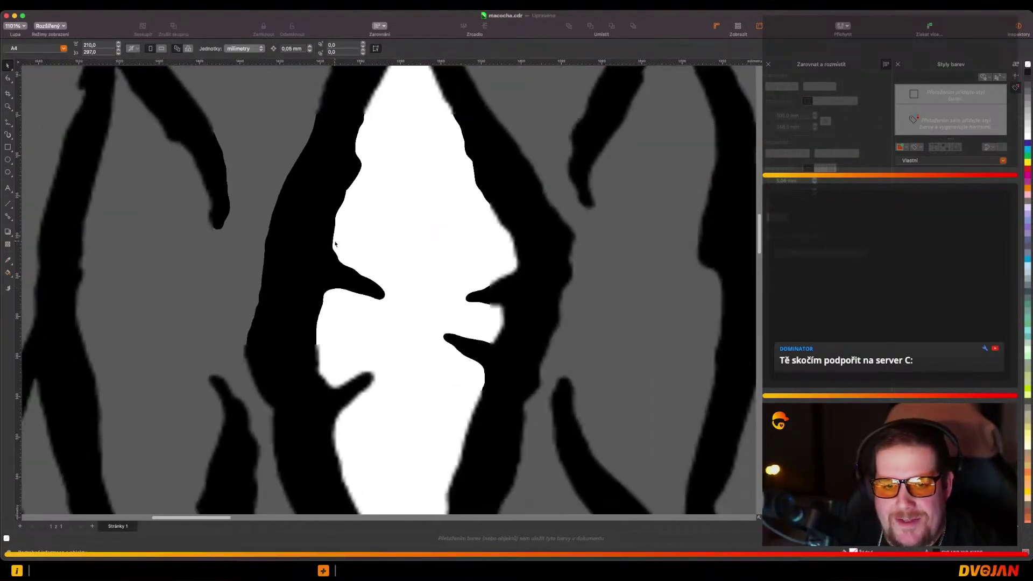
left_click(511, 201)
left_click(512, 202, "shift")
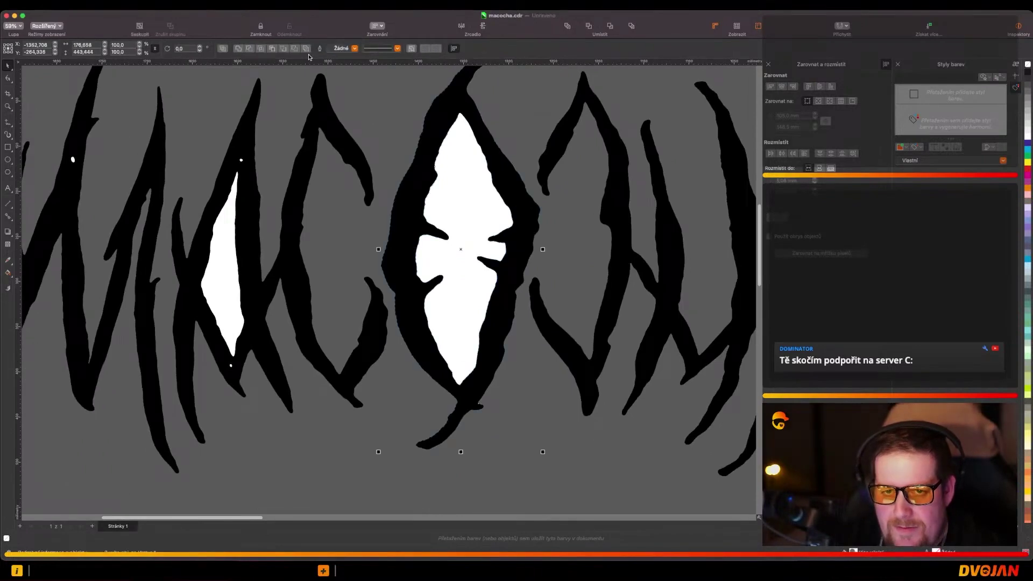
left_click(299, 49)
left_click(215, 262)
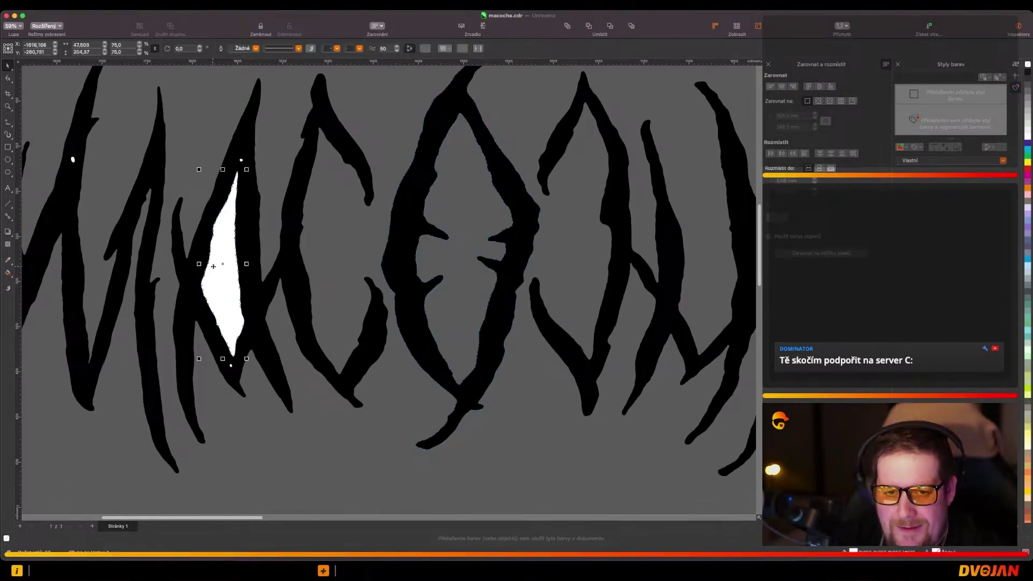
Step: Cut the small white specks out of the upper parts of the first A and the M
left_click_drag(115, 169, 276, 232)
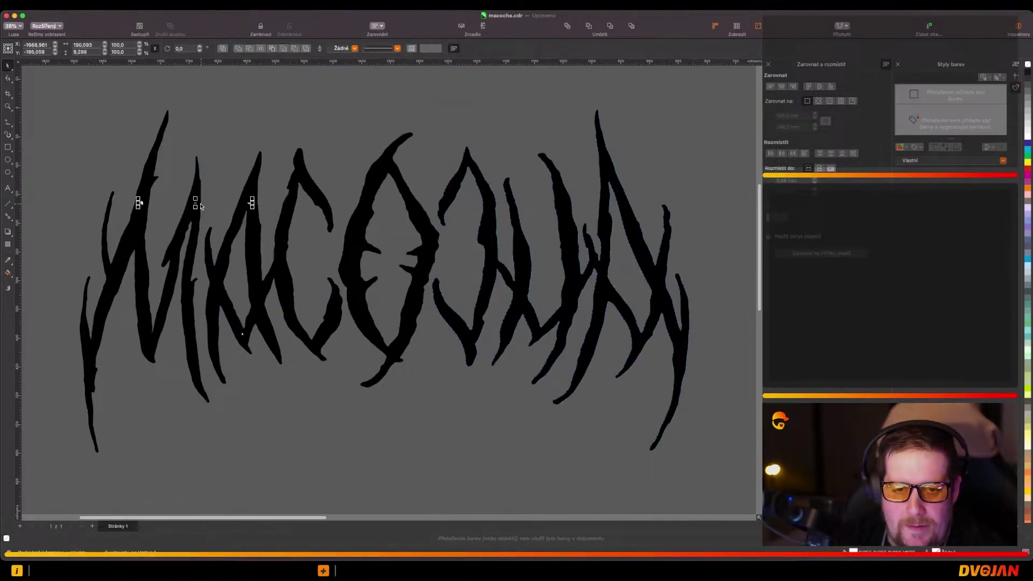
scroll(141, 196, "up", 2)
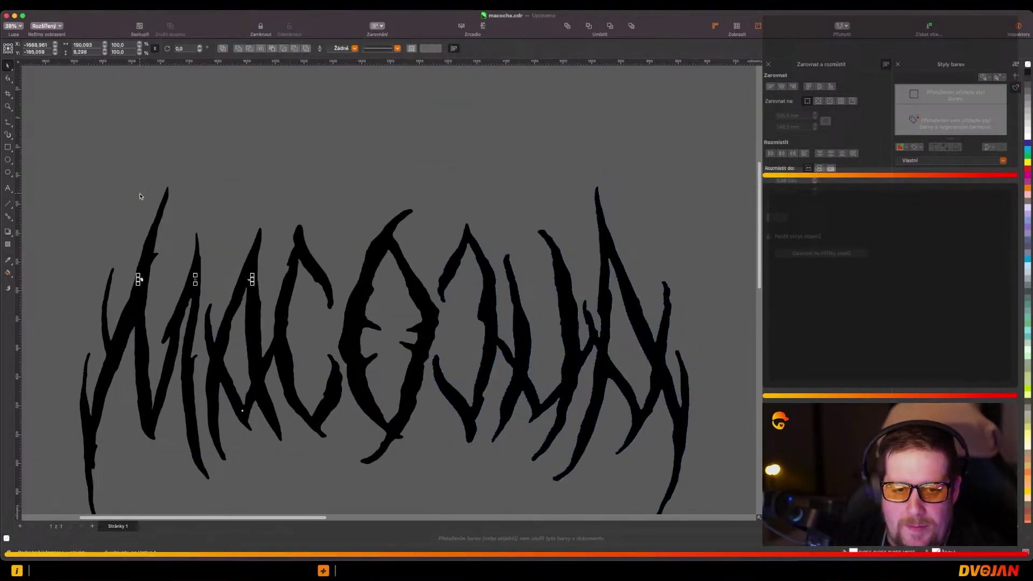
scroll(140, 245, "up", 5)
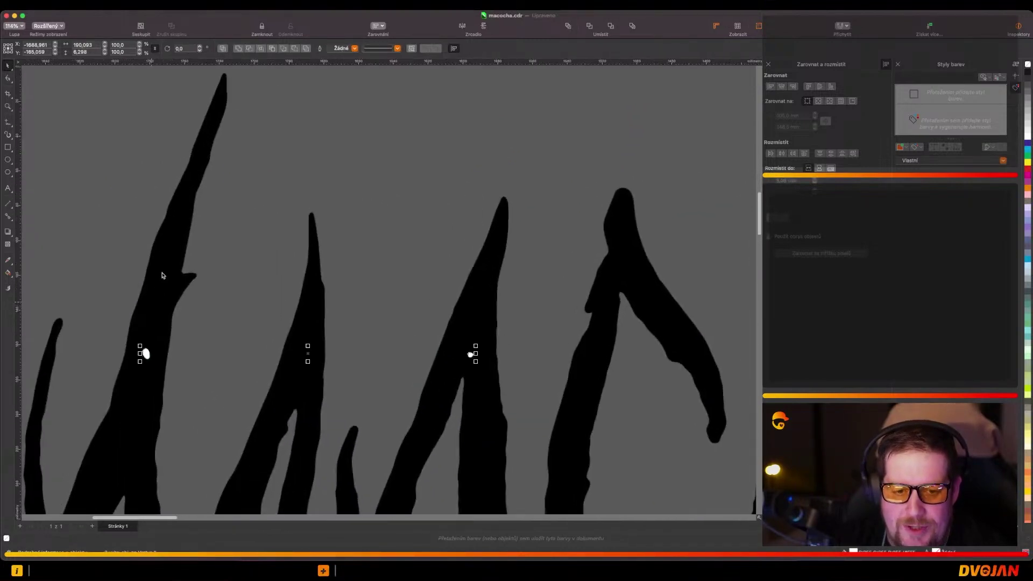
left_click(338, 152)
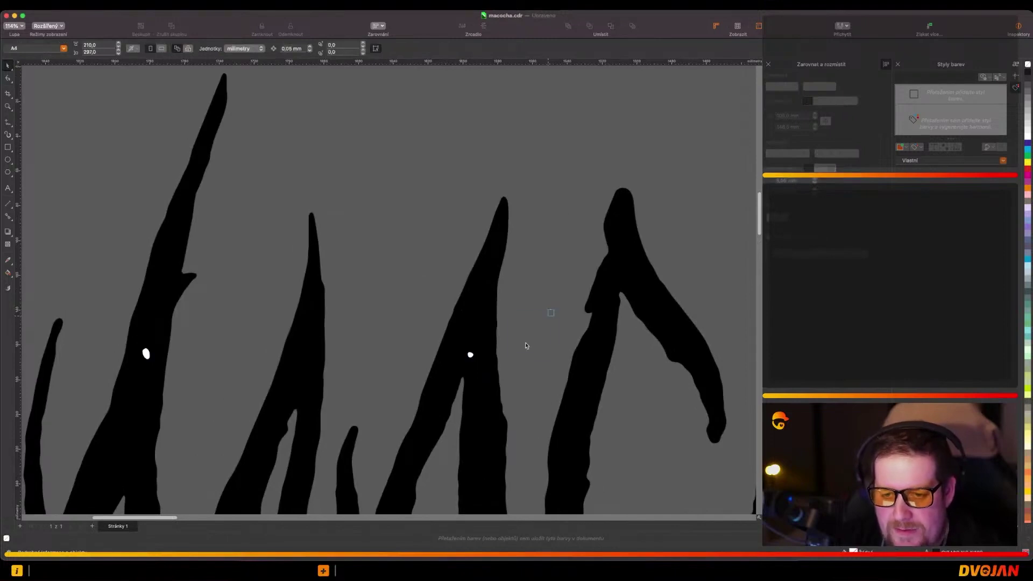
left_click(469, 350)
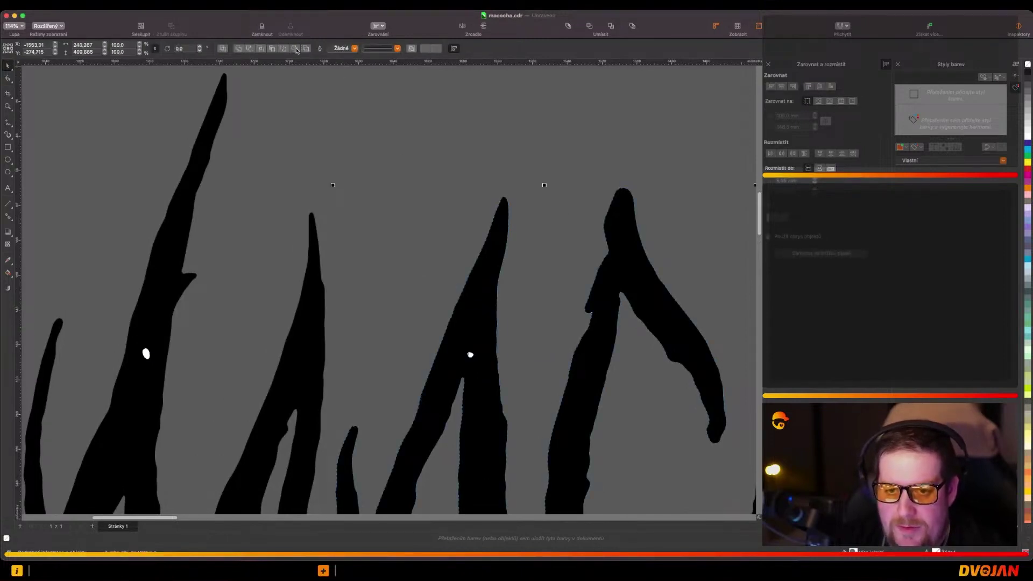
left_click(263, 293)
left_click(146, 353)
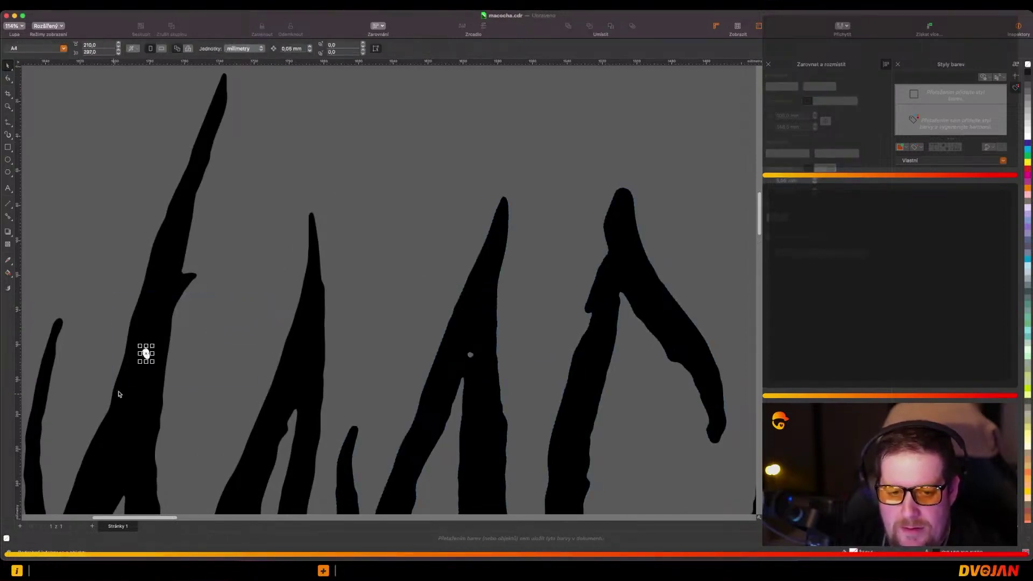
left_click(164, 291, "shift")
left_click(296, 50)
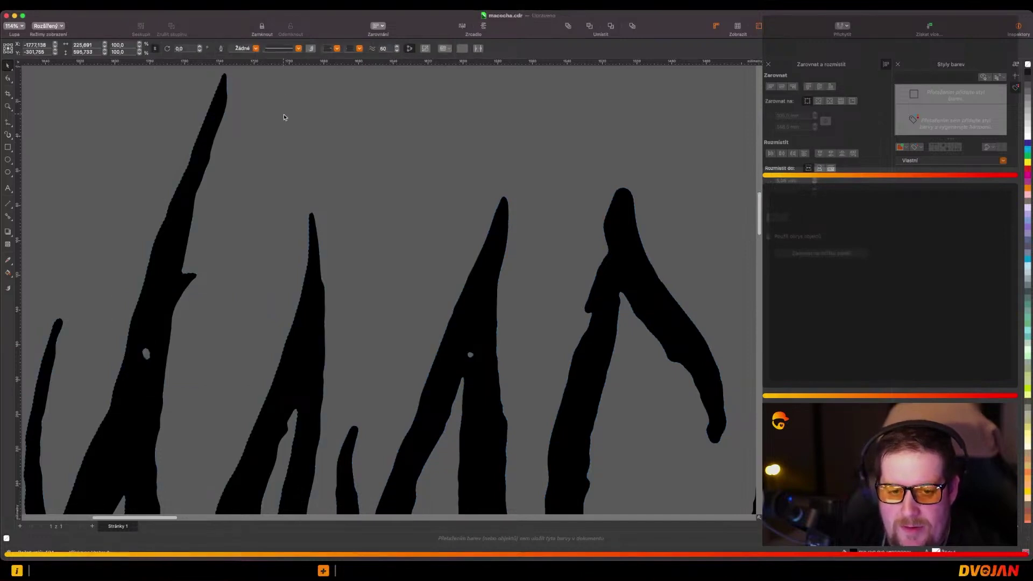
left_click(351, 168)
Step: Cut the remaining small white speck out of the lower junction of the first A
scroll(352, 172, "down", 3)
scroll(397, 441, "up", 3)
scroll(402, 446, "up", 2)
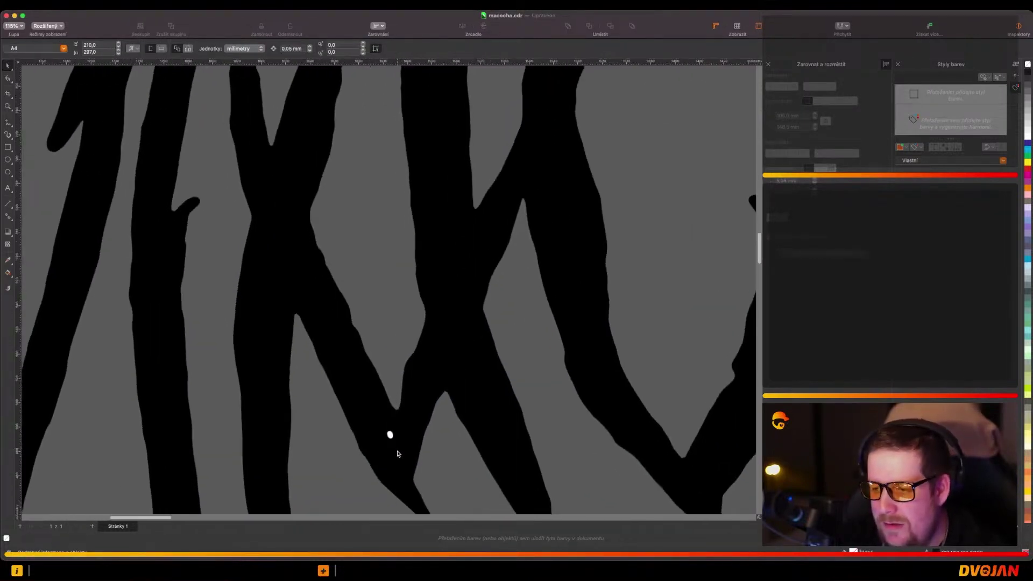
left_click(387, 430)
left_click(299, 49)
left_click(375, 190)
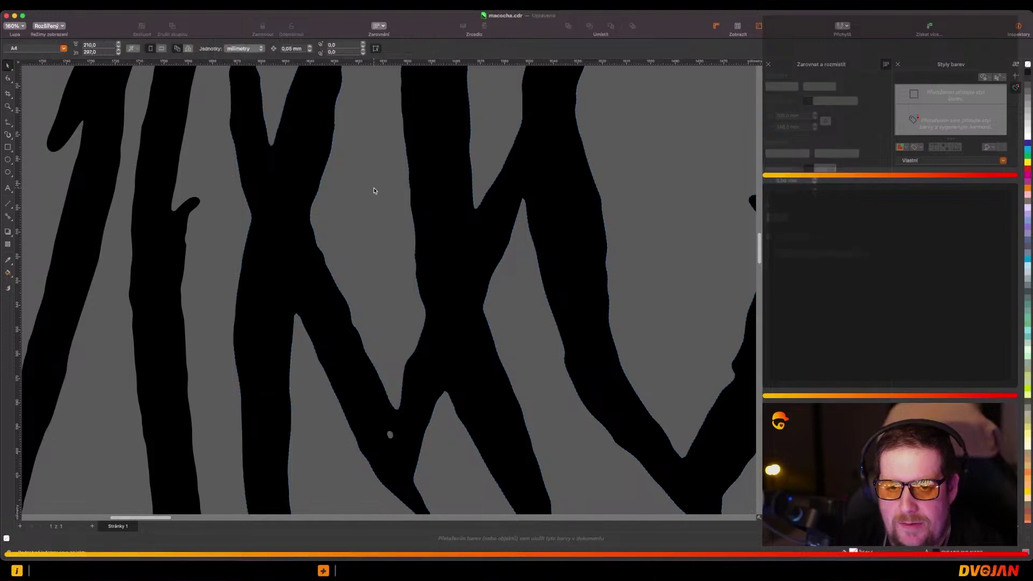
Step: Combine all the letters of the traced logo into a single curve and keep it selected
scroll(362, 210, "down", 7)
scroll(516, 142, "up", 2)
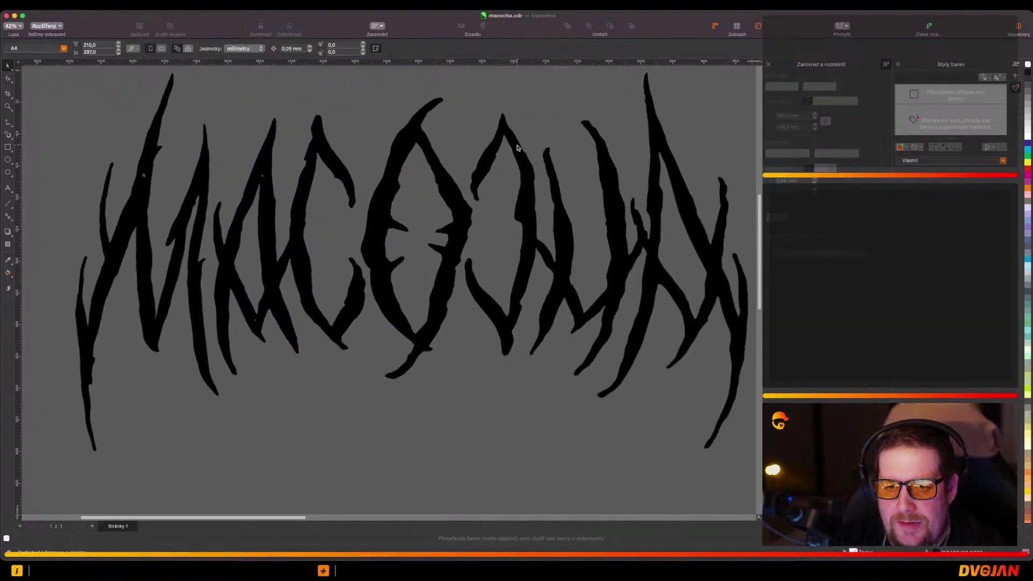
left_click(521, 160)
scroll(514, 172, "down", 2)
left_click_drag(710, 93, 248, 382)
key("F10")
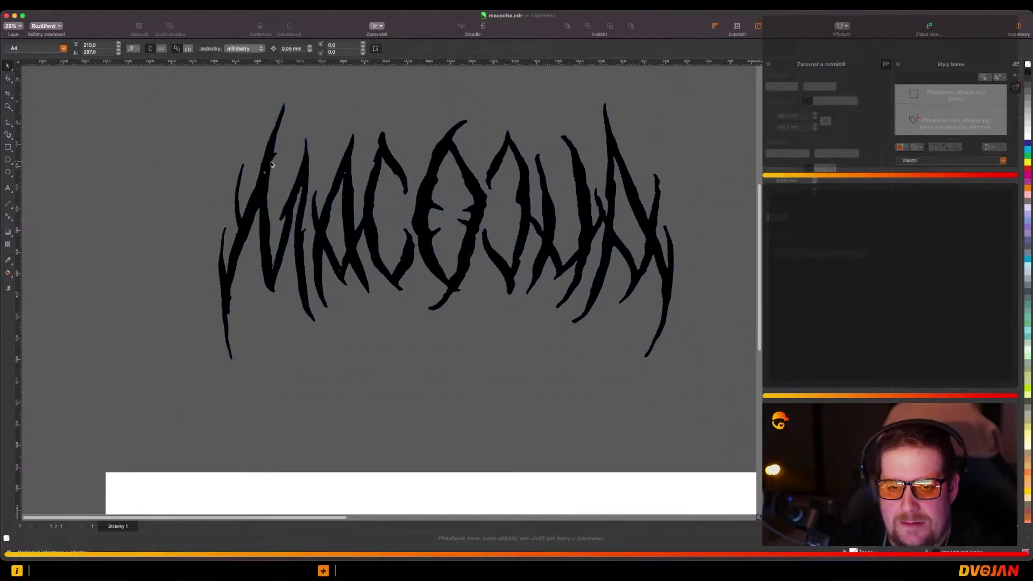
left_click(8, 69)
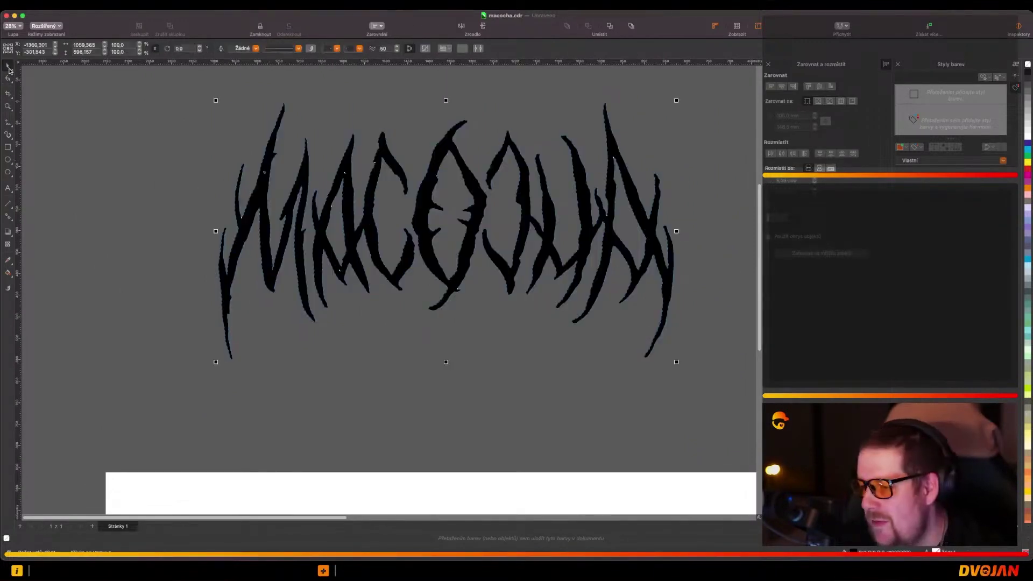
Step: Fill the combined logo with yellow and switch the document display to wireframe (Drátěný model)
left_click(1028, 163)
left_click(1027, 155)
left_click(1028, 149)
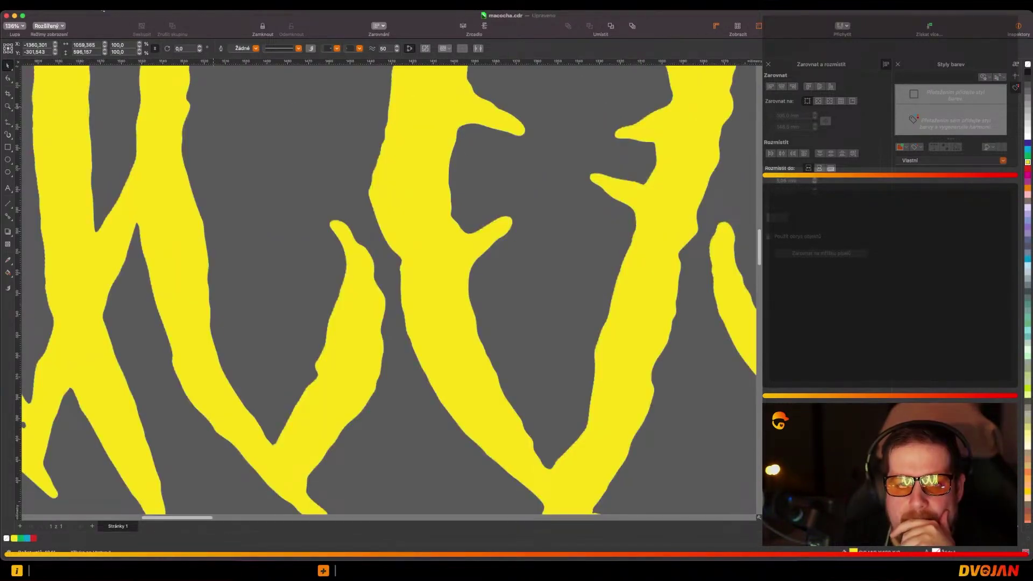
left_click(104, 10)
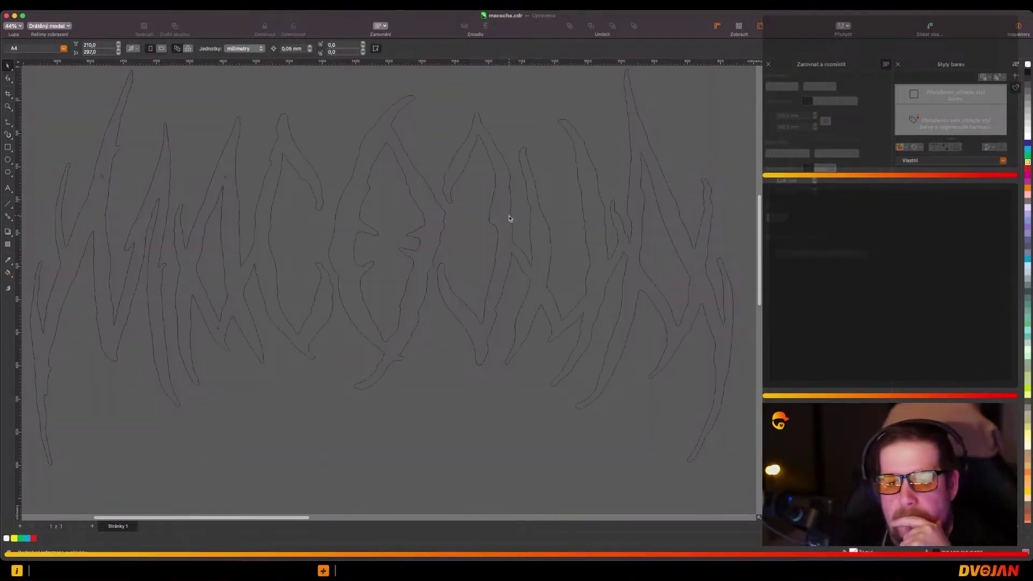
Step: Switch to Photoshop, convert the orange cave illustration to black and white with yellow at -200 %, and save the file
scroll(509, 231, "down", 1)
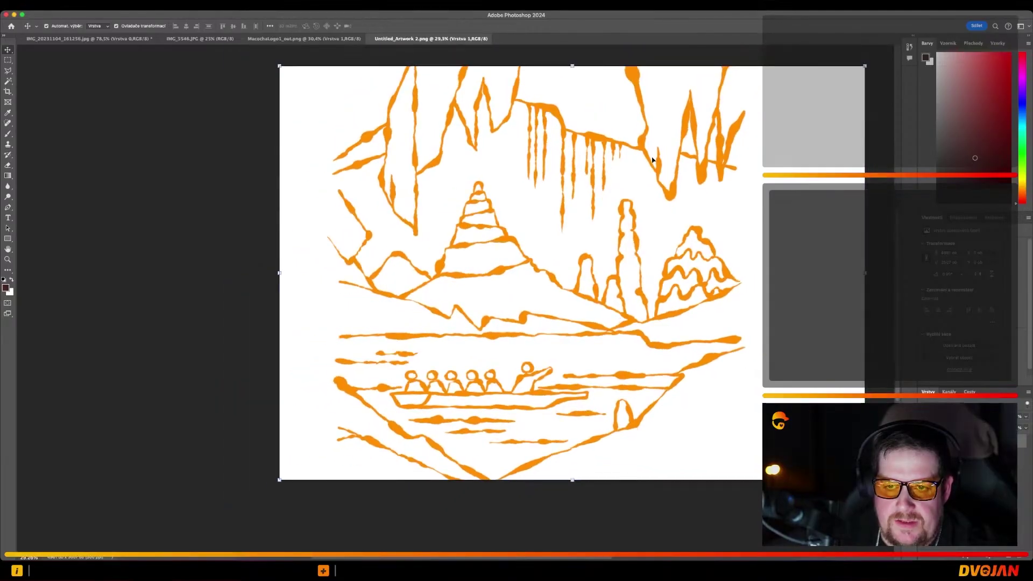
scroll(590, 146, "up", 2)
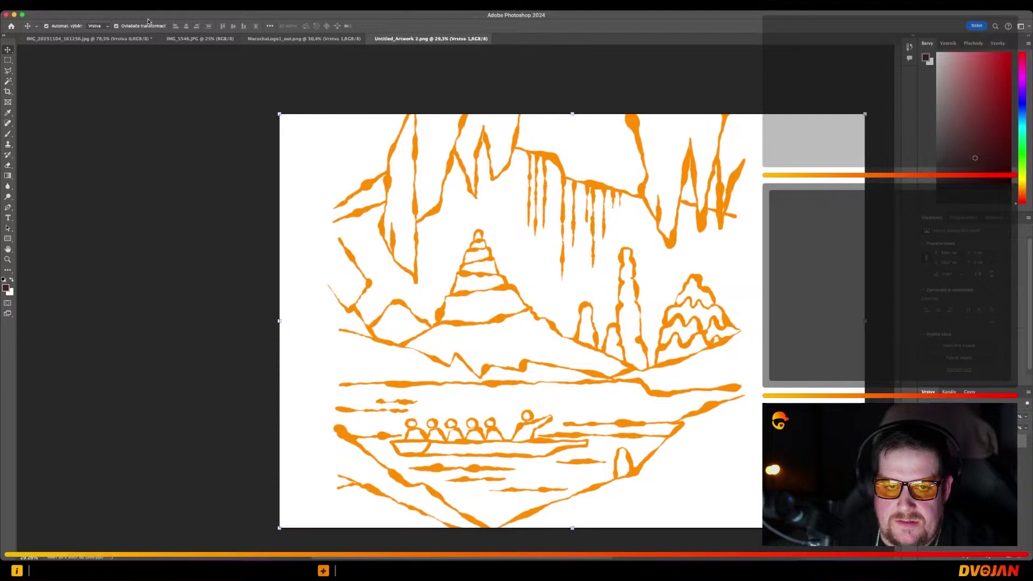
left_click(132, 6)
mouse_move(178, 30)
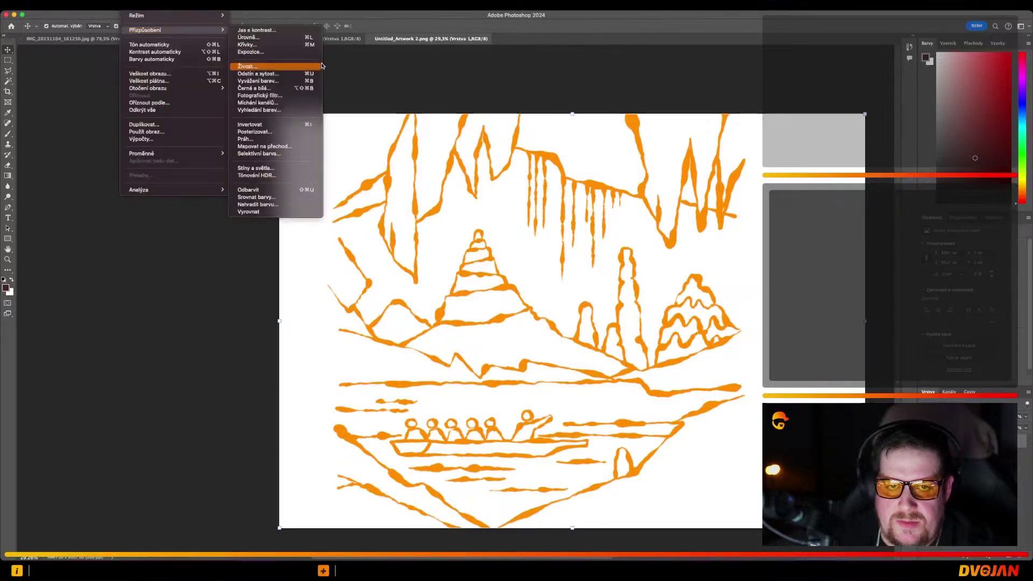
left_click(272, 89)
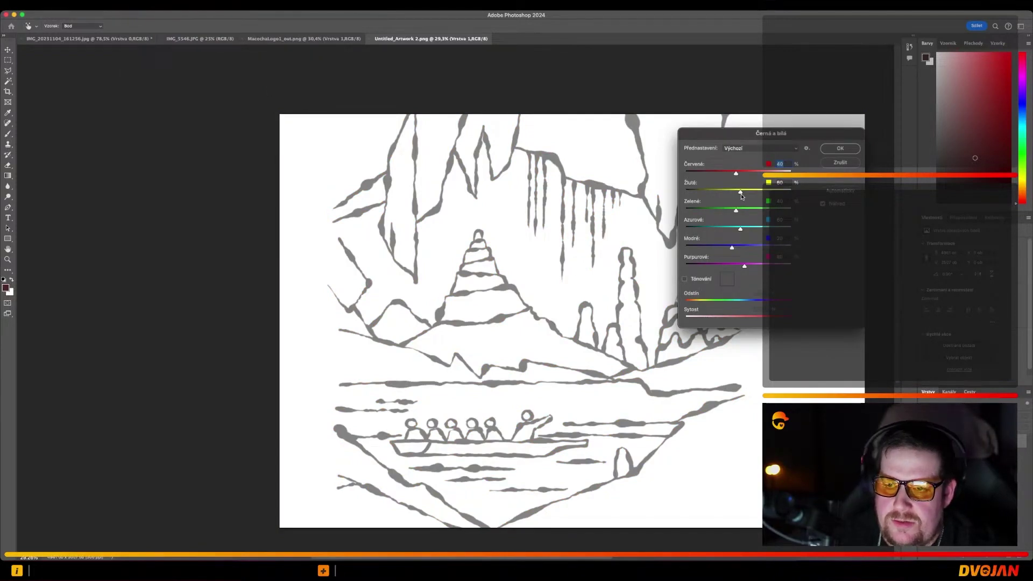
left_click_drag(742, 195, 561, 194)
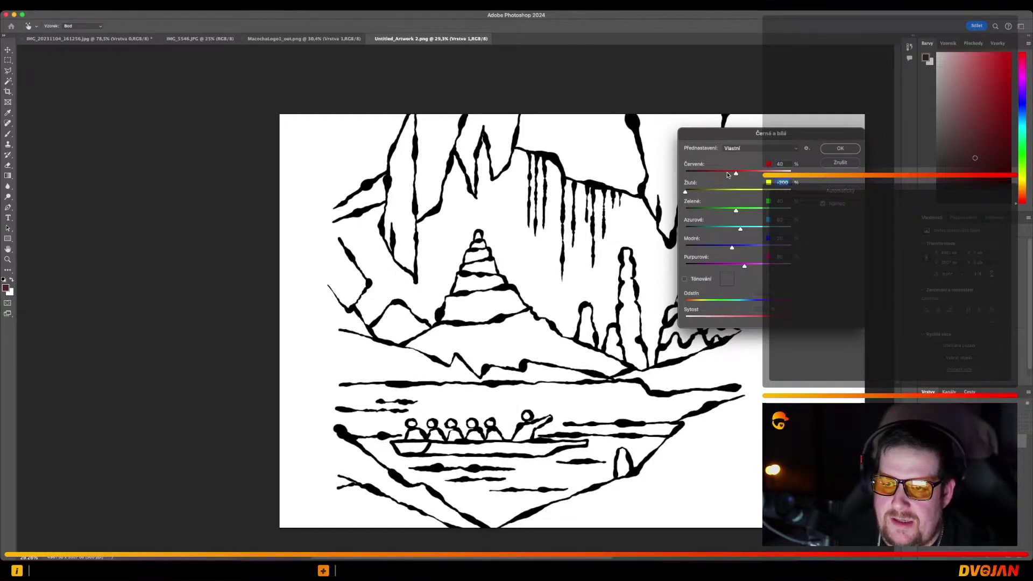
left_click(840, 149)
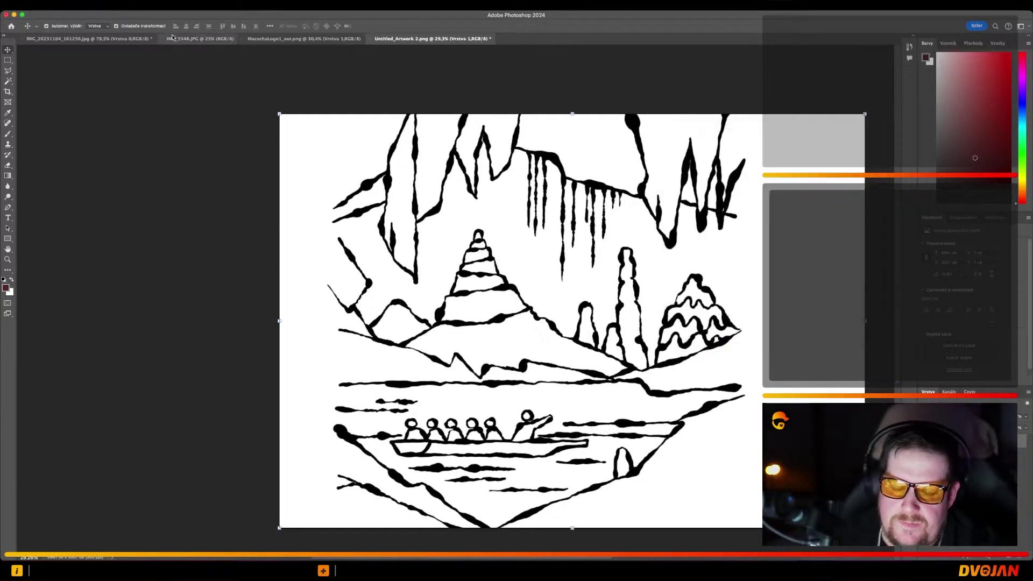
left_click(81, 5)
left_click(91, 88)
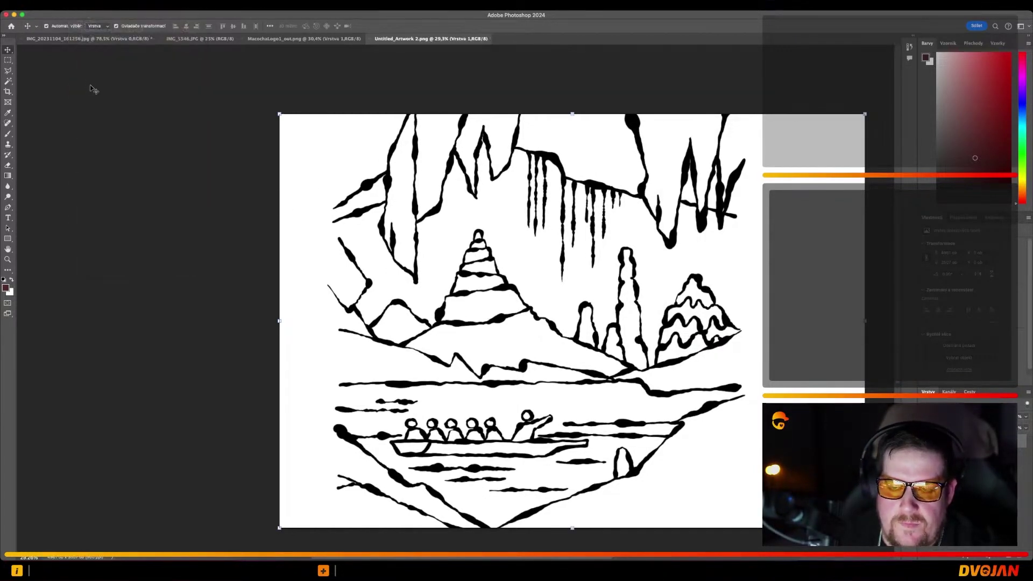
Step: Switch to CorelDRAW and import the black cave illustration from the Stahování folder, placing it beside the yellow logo
left_click(596, 560)
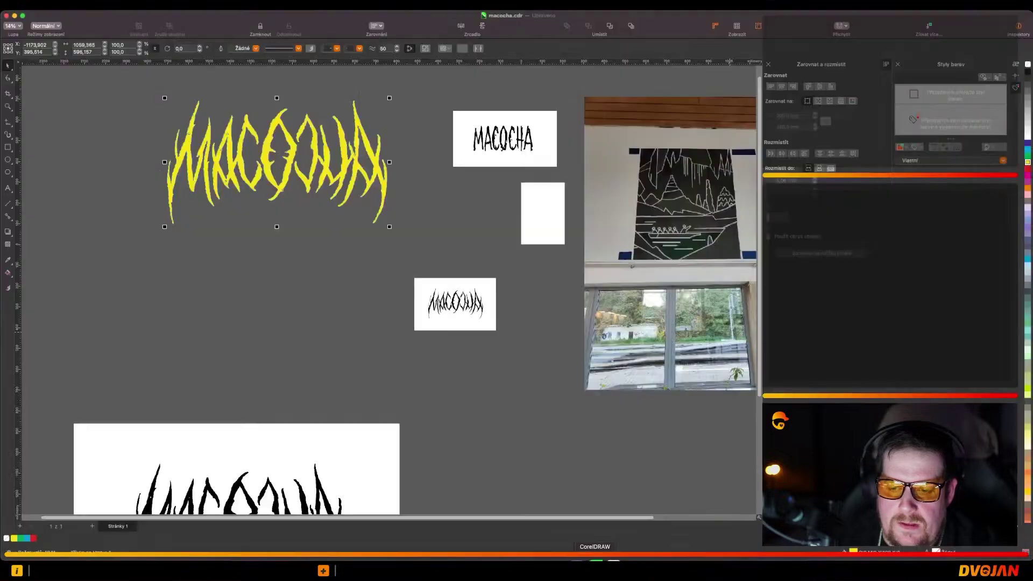
left_click(493, 423)
key("super+i")
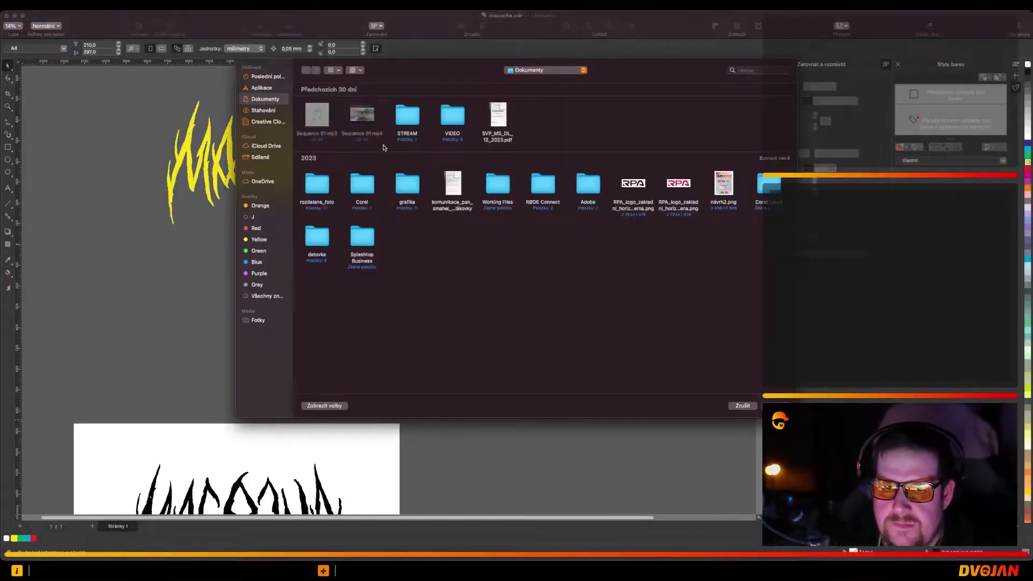
left_click(258, 112)
double_click(317, 119)
left_click(153, 243)
Step: Vectorize the imported cave bitmap with quick tracing (Rychlé trasování)
scroll(152, 243, "up", 10)
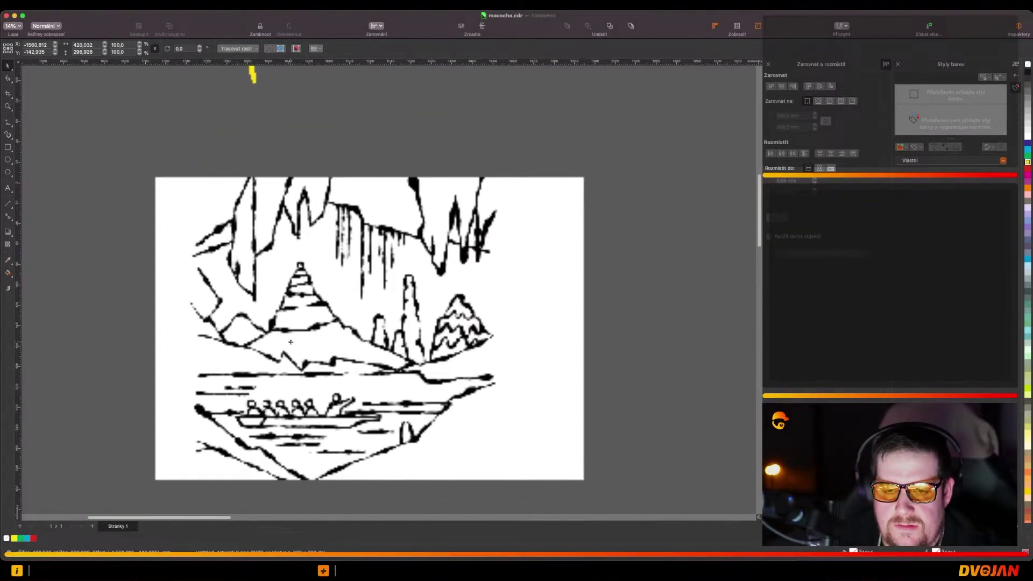
scroll(309, 343, "down", 4)
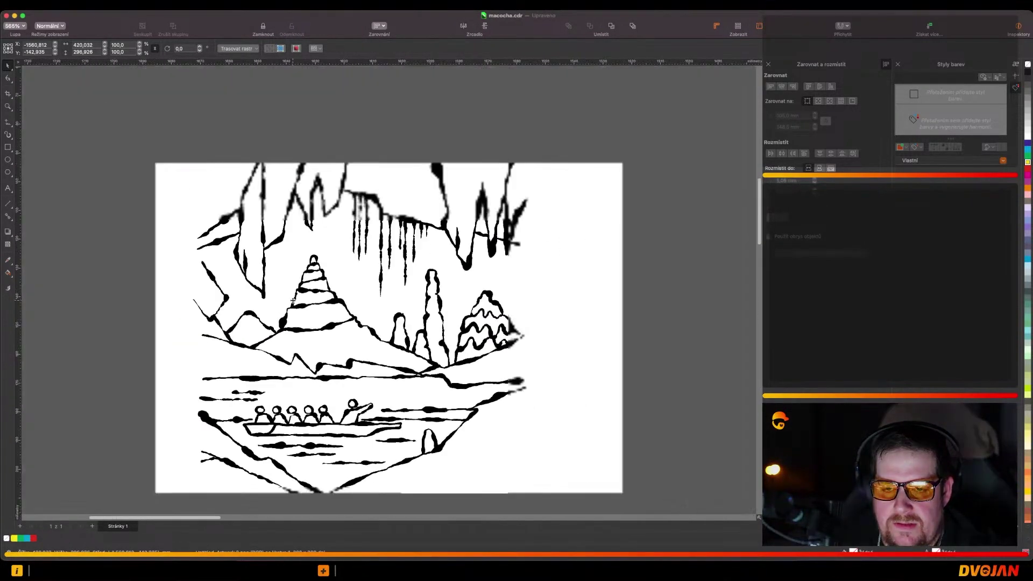
scroll(358, 274, "up", 2)
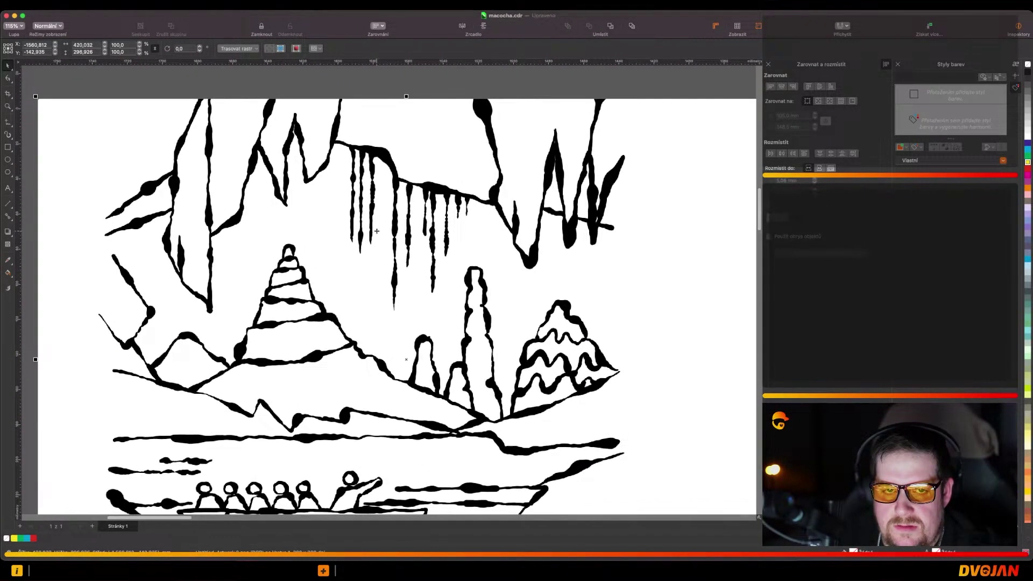
scroll(377, 233, "down", 2)
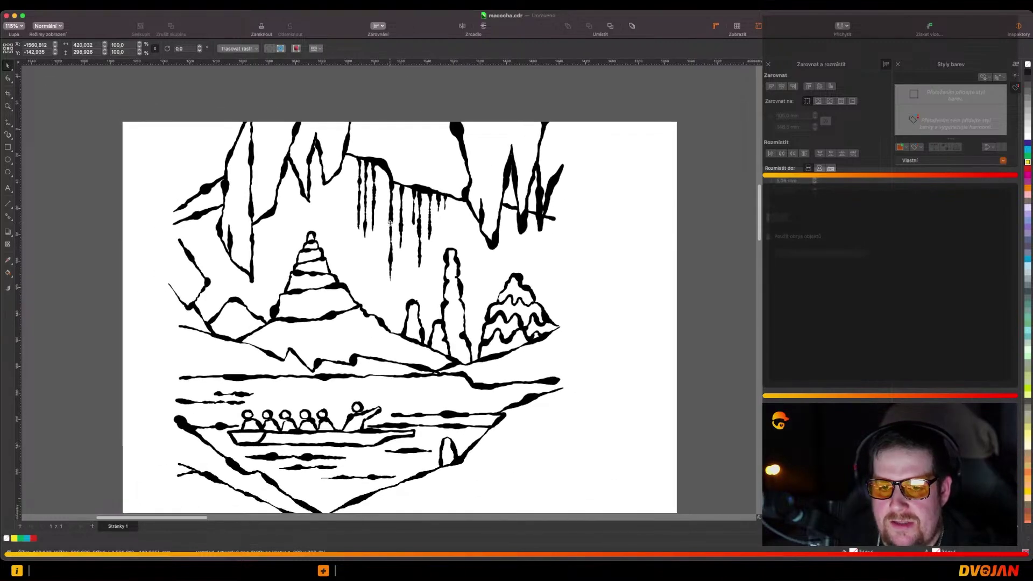
right_click(434, 251)
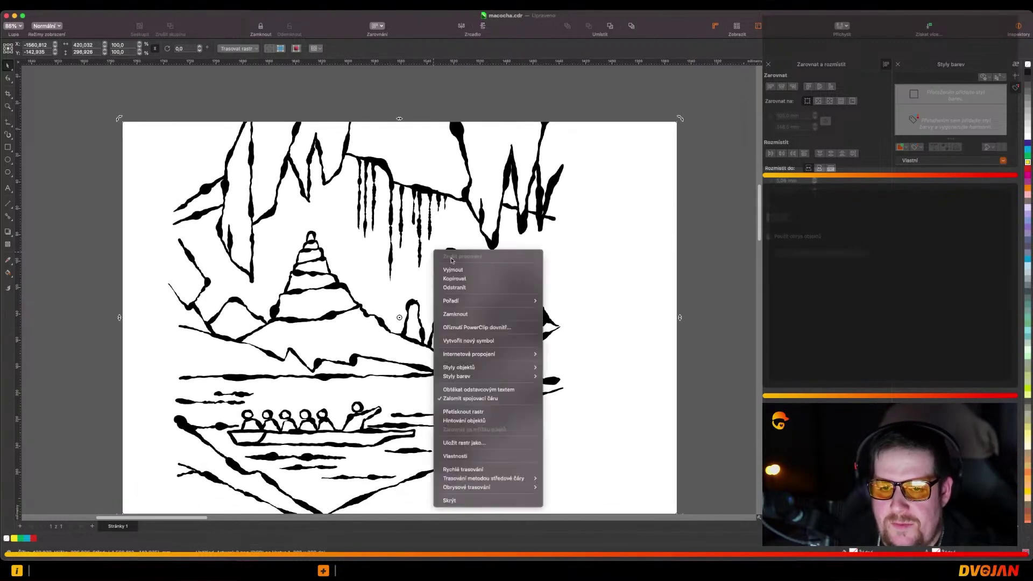
left_click(505, 468)
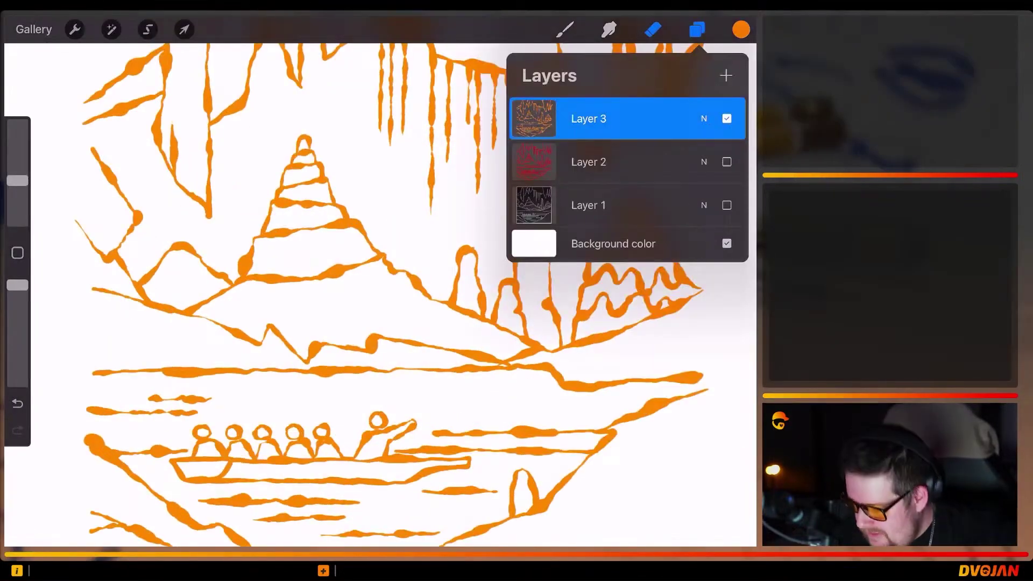
Step: Switch to Procreate, hide Layer 3 and show Layer 2 of the cave drawing
left_click(727, 118)
left_click(727, 161)
left_click(697, 29)
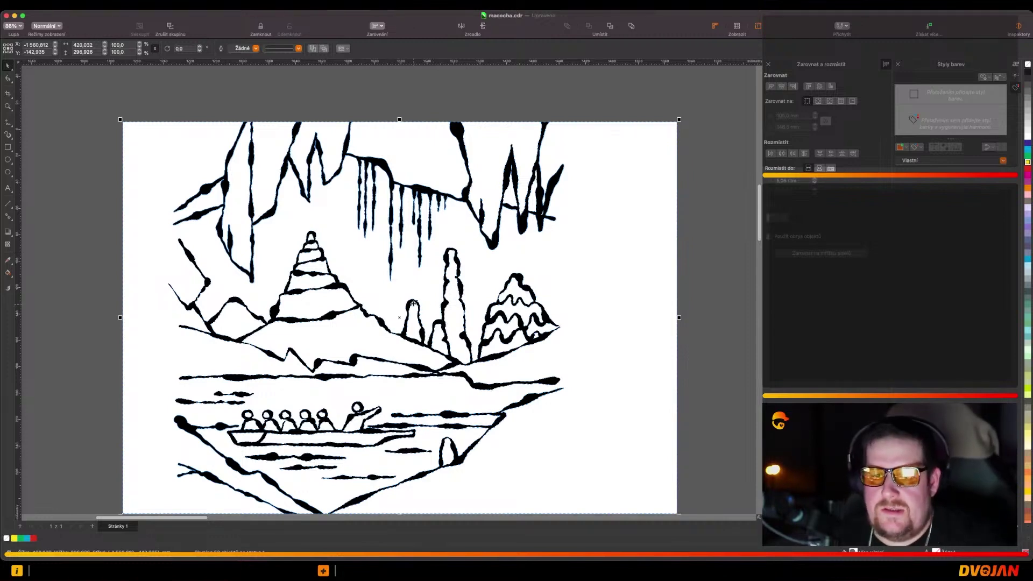
Step: In CorelDRAW, move the traced illustration off its source bitmap and save the document under the name macocha2.cdr
scroll(635, 272, "down", 3)
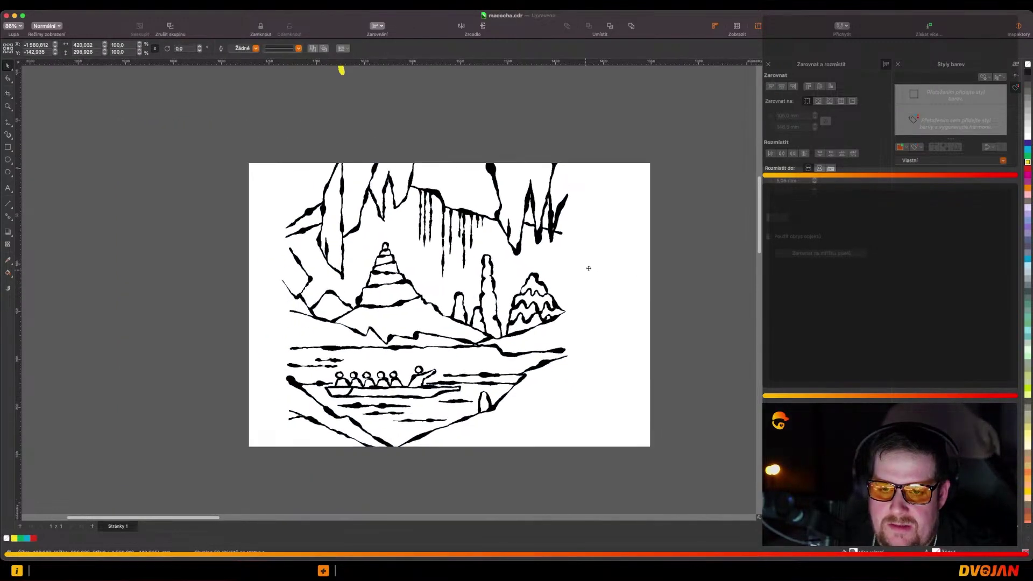
mouse_move(596, 253)
left_mouse_down()
mouse_move(234, 244)
mouse_move(198, 253)
left_mouse_up()
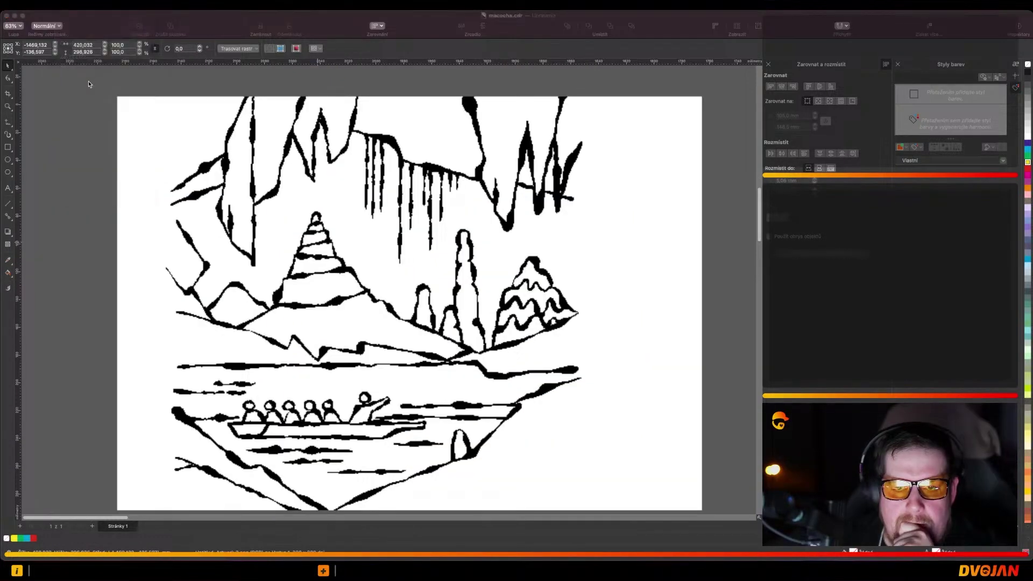
key("super+shift+s")
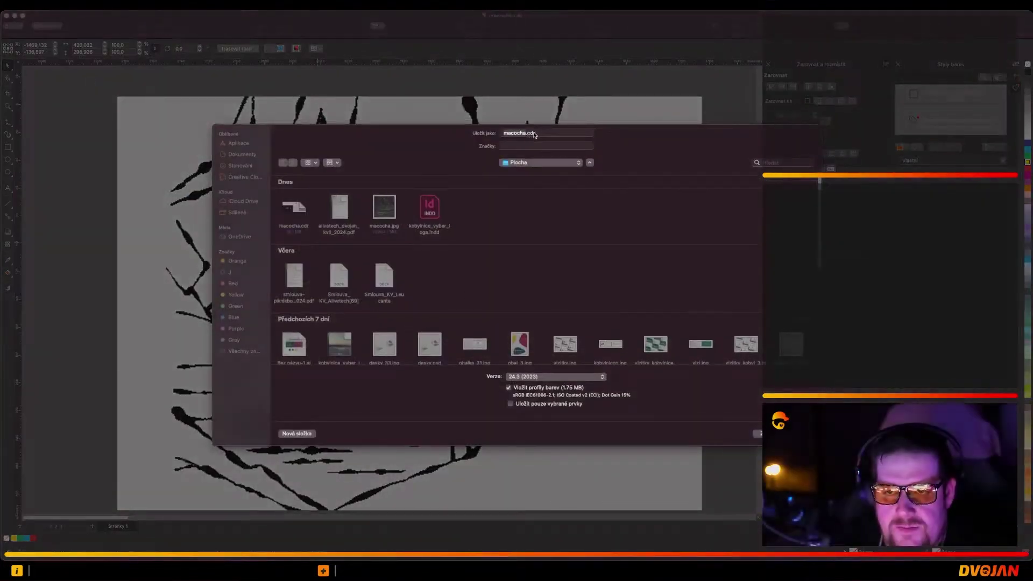
left_click(523, 135)
type("2")
key("Return")
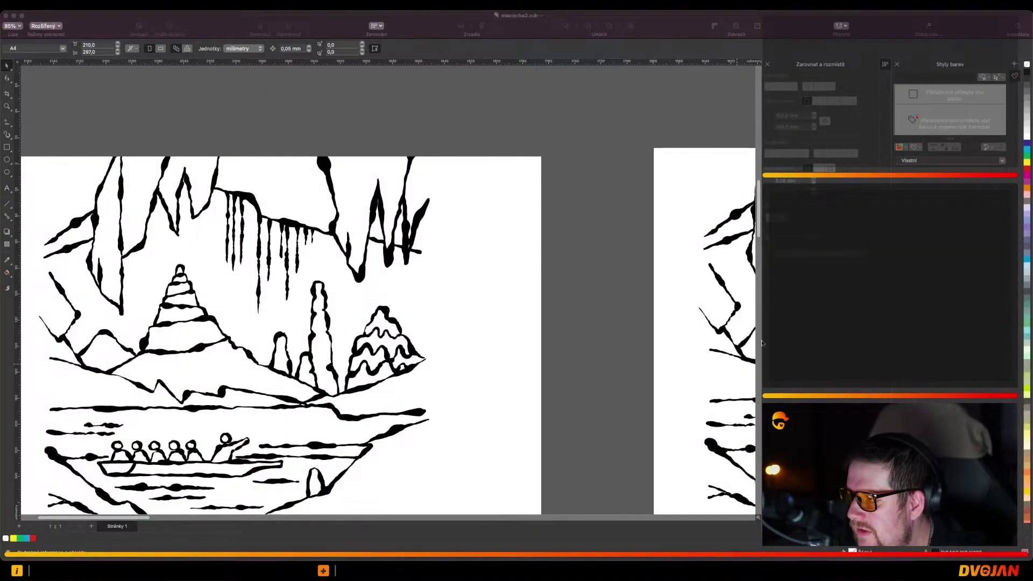
Step: Ungroup the traced cave illustration and delete its large white background shape
left_click(381, 289)
left_click_drag(408, 295, 467, 208)
right_click(466, 208)
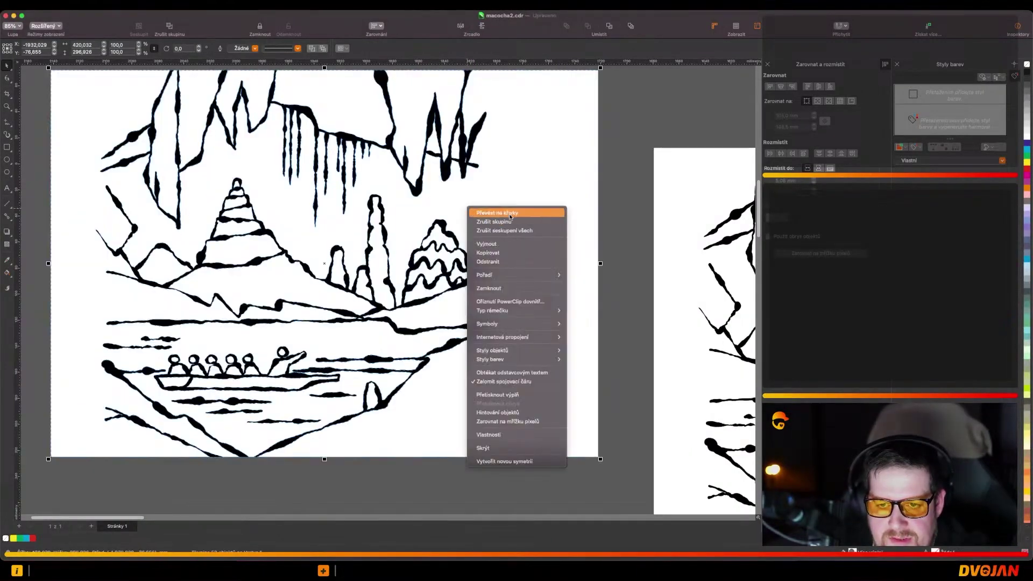
left_click(487, 212)
left_click(614, 147)
left_click(572, 157)
key("Delete")
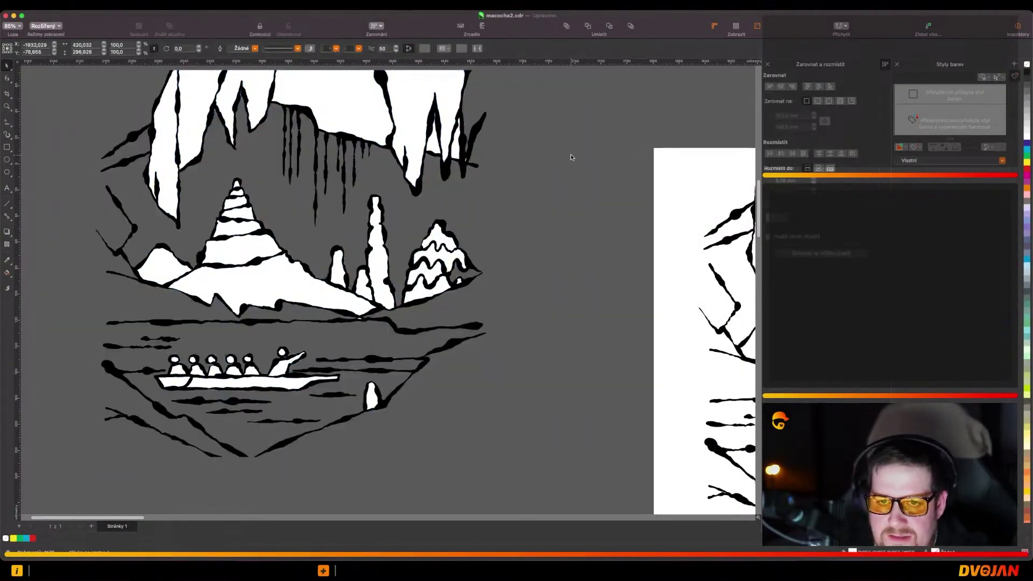
Step: Delete the large white areas above the stalactites along the cave ceiling
scroll(439, 121, "up", 3)
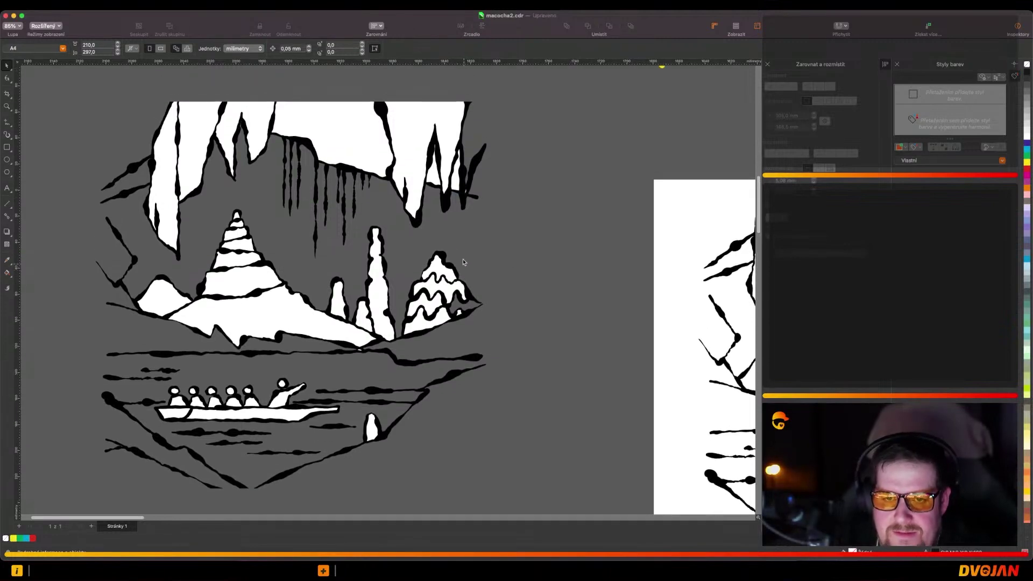
left_click(439, 121)
key("Delete")
left_click(345, 141)
key("Delete")
left_click(252, 137)
key("Delete")
left_click(198, 156)
key("Delete")
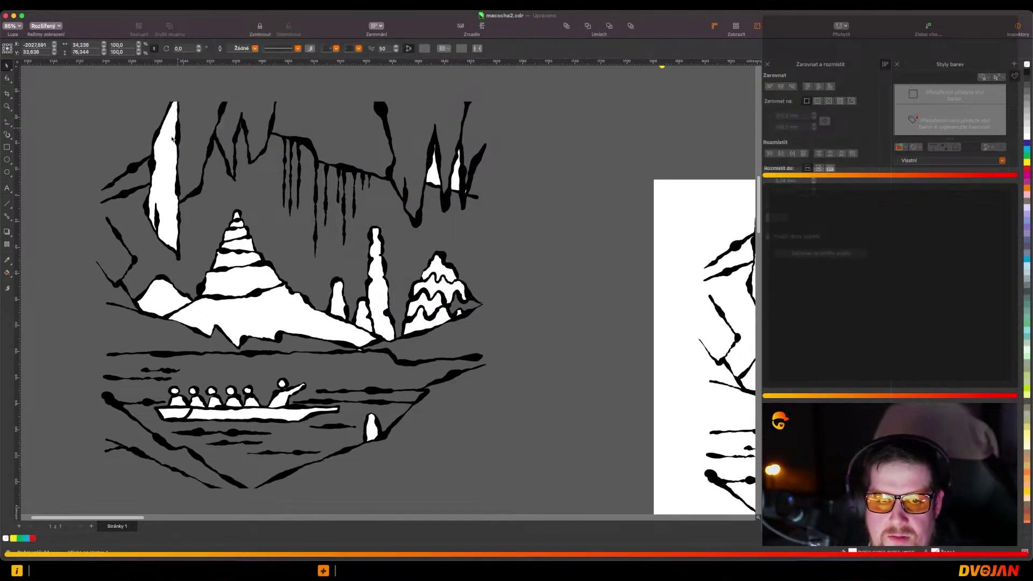
left_click(204, 259)
Step: Cut the enclosed white areas between the right-hand stalactites out of the black ceiling outline
scroll(479, 245, "up", 10)
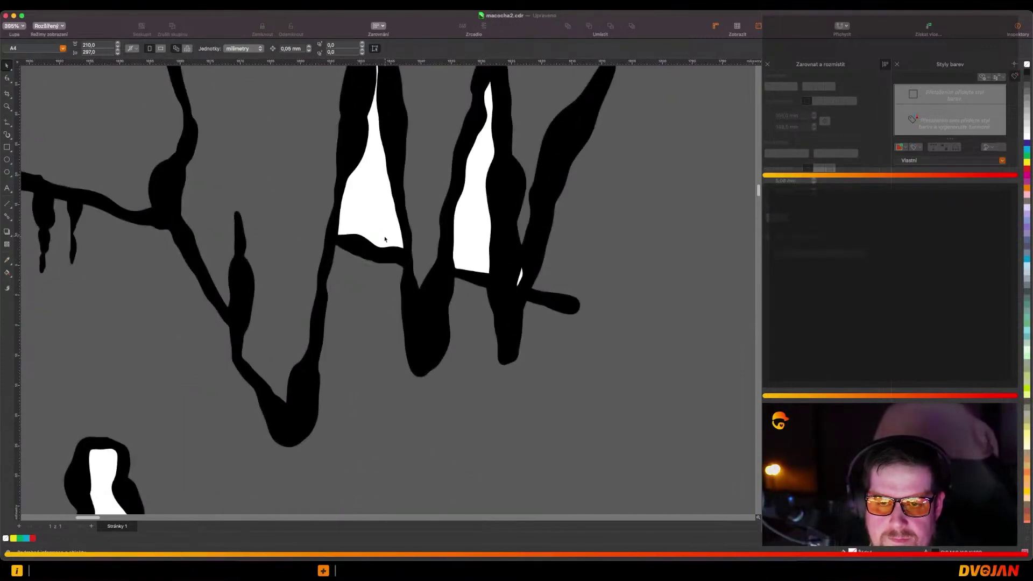
key("super+z")
left_click(400, 116, "shift")
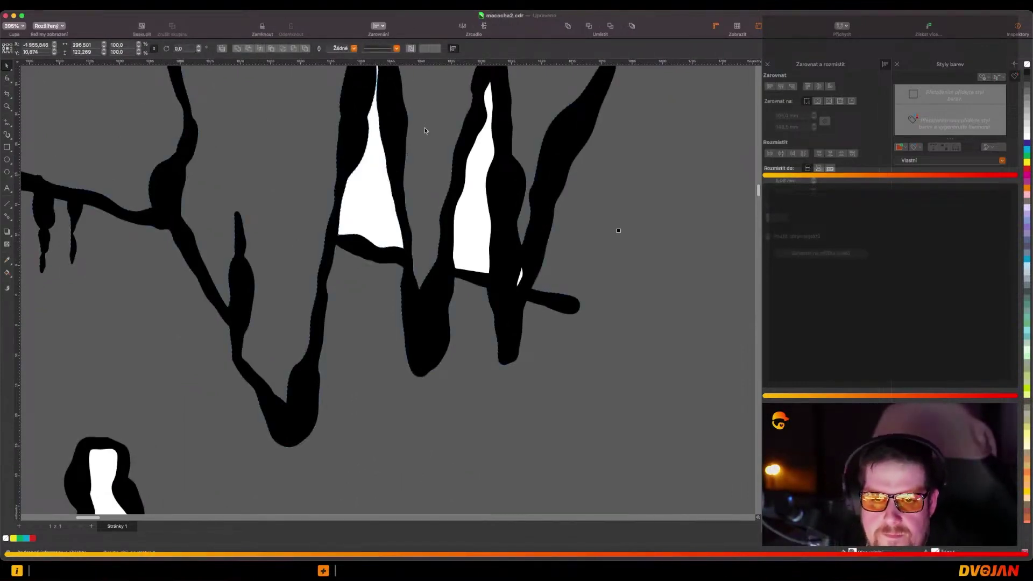
key("ctrl+shift+z")
left_click(297, 50)
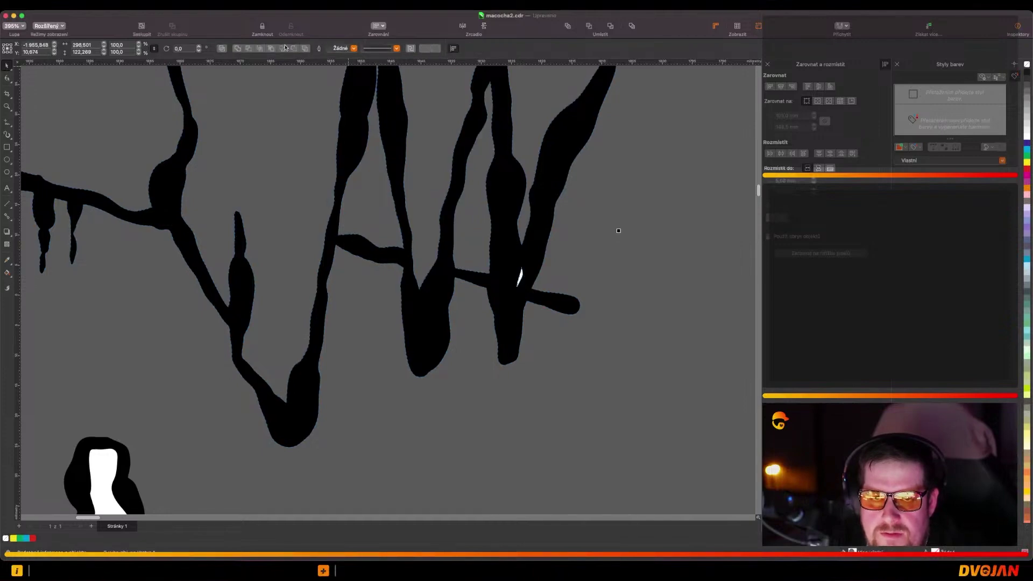
Step: Cut the white areas of the foreground hill and the lowest tier of the cone-shaped stalagmite out of the black outline
scroll(619, 201, "down", 5)
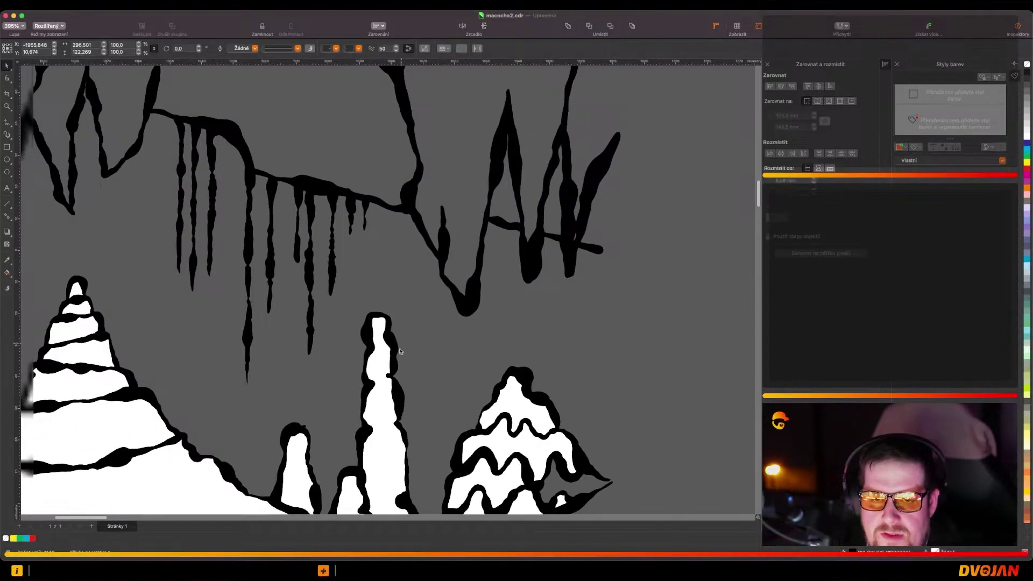
scroll(546, 208, "down", 2)
scroll(334, 401, "up", 2)
left_click(309, 353)
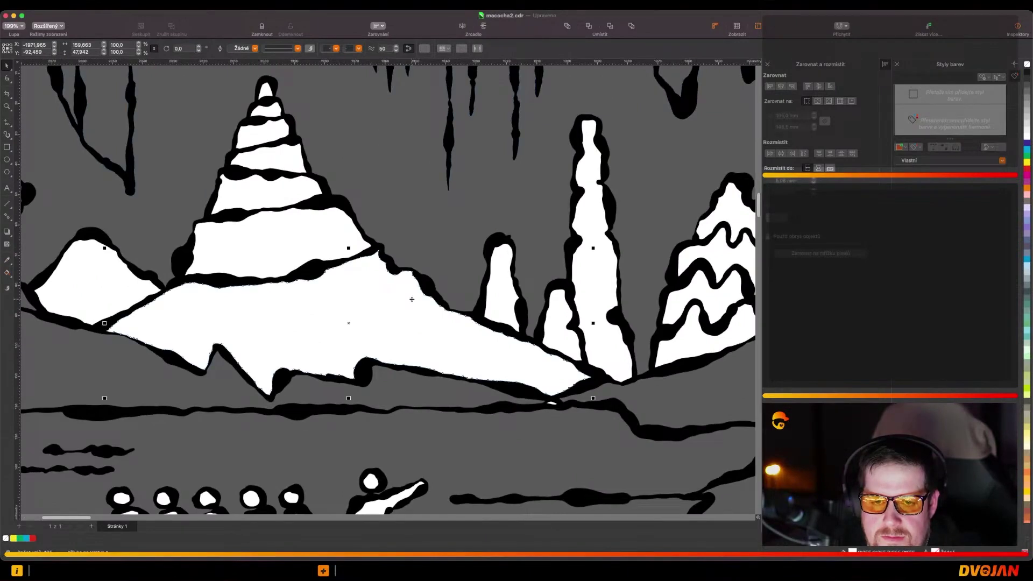
scroll(411, 298, "up", 2)
left_click(451, 269, "shift")
left_click(294, 49)
left_click(265, 129)
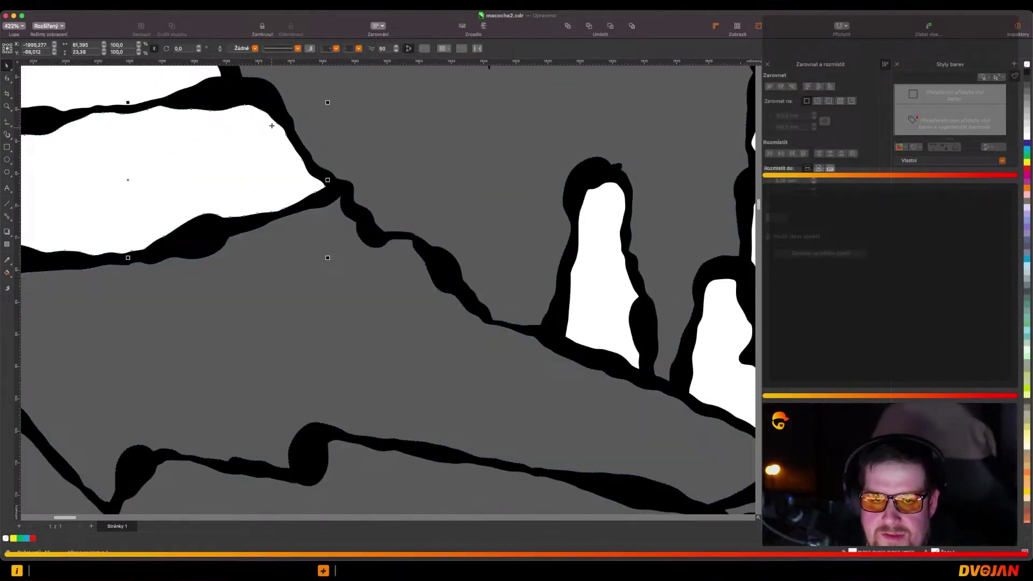
left_click(273, 97, "shift")
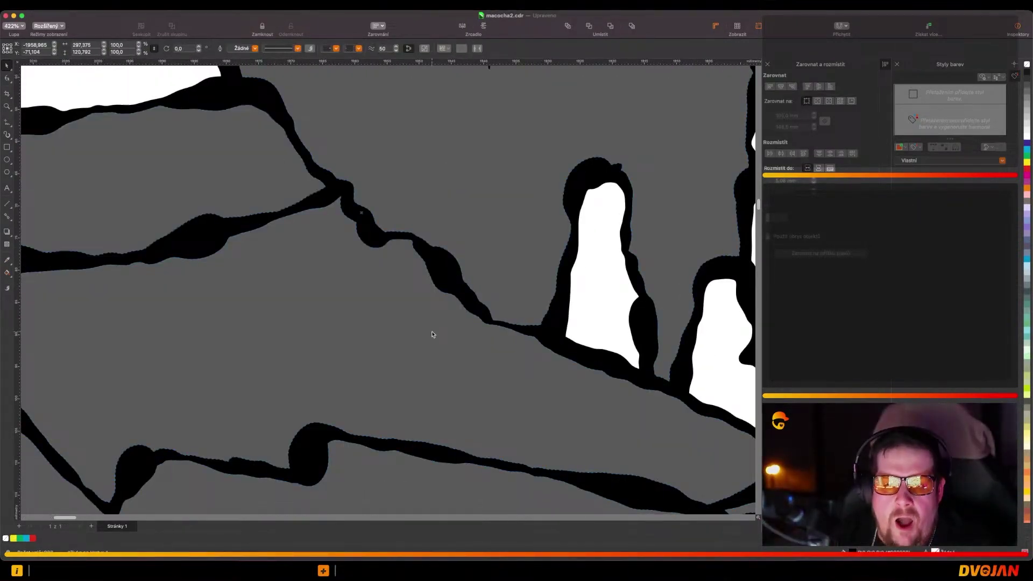
Step: Cut the white tip and the second white tier of the cone-shaped stalagmite out of the black outline
scroll(431, 334, "down", 3)
scroll(288, 124, "up", 5)
left_click(310, 196)
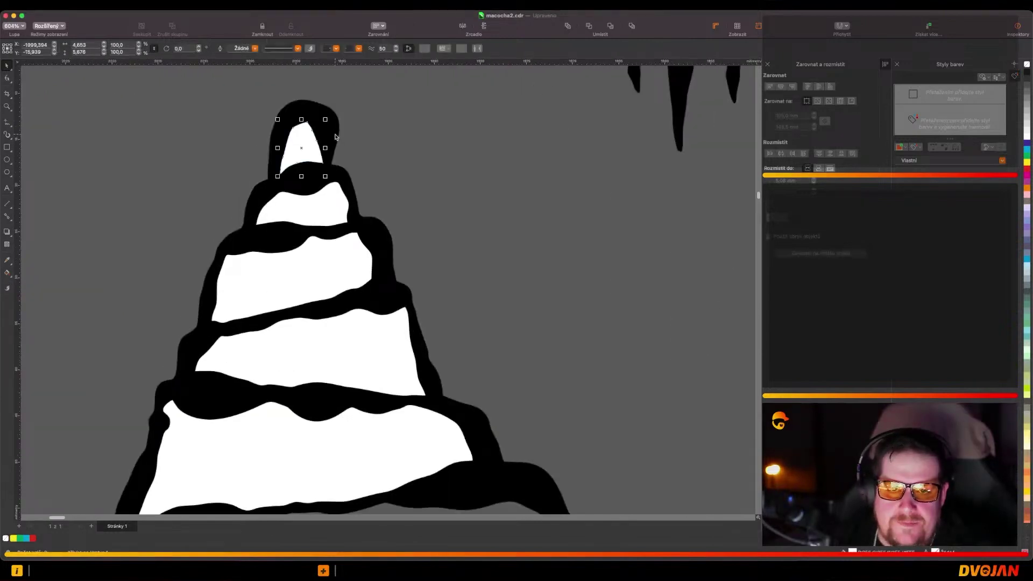
key("super+l")
left_click(311, 207)
left_click(329, 230, "shift")
key("super+l")
Step: Cut the remaining white bands in the middle tiers of the cone-shaped stalagmite out of the black outline
left_click(350, 259)
left_click(379, 253, "shift")
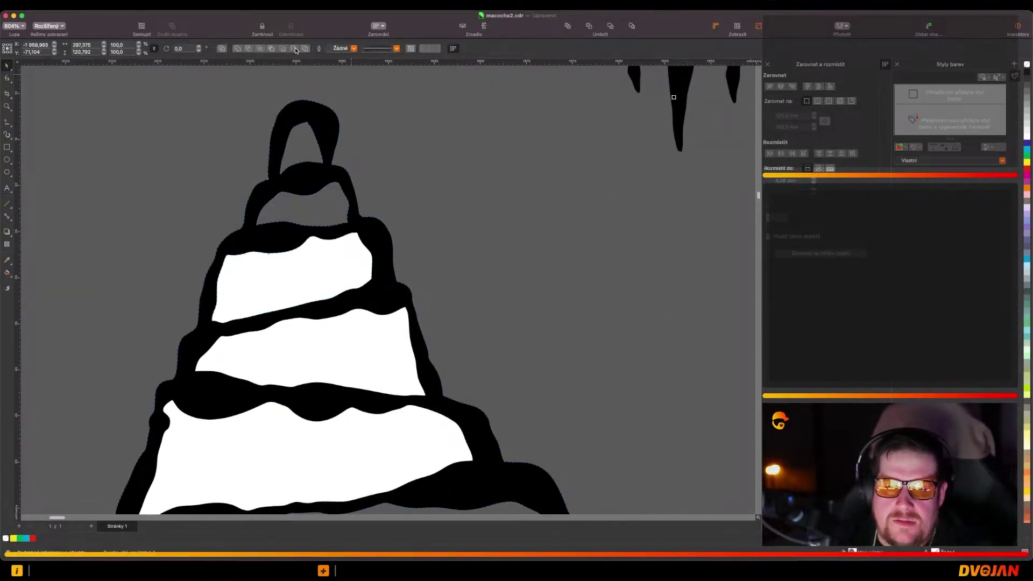
key("super+l")
left_click(387, 323)
left_click(389, 307)
key("Delete")
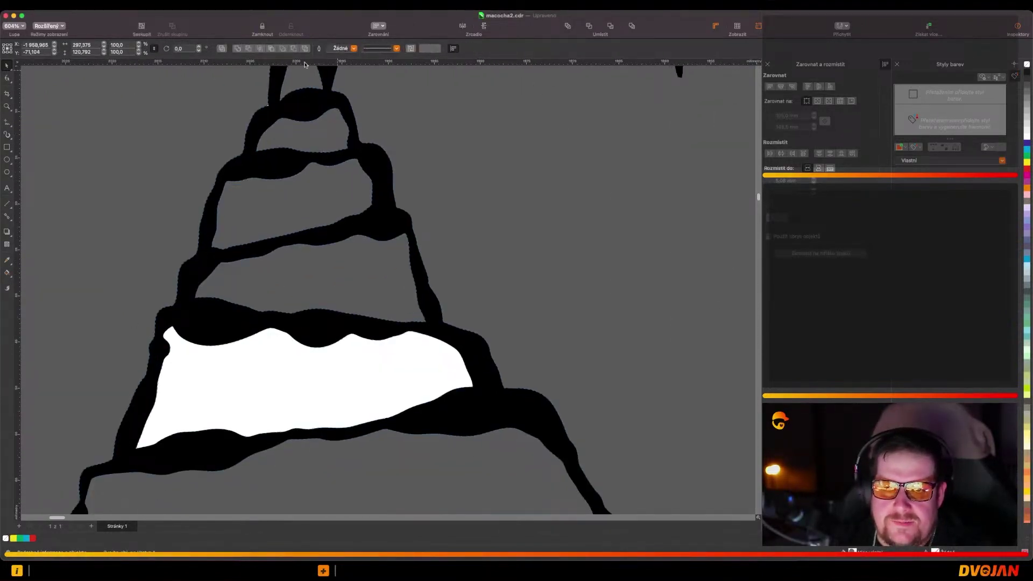
scroll(456, 189, "down", 5)
left_click(562, 340)
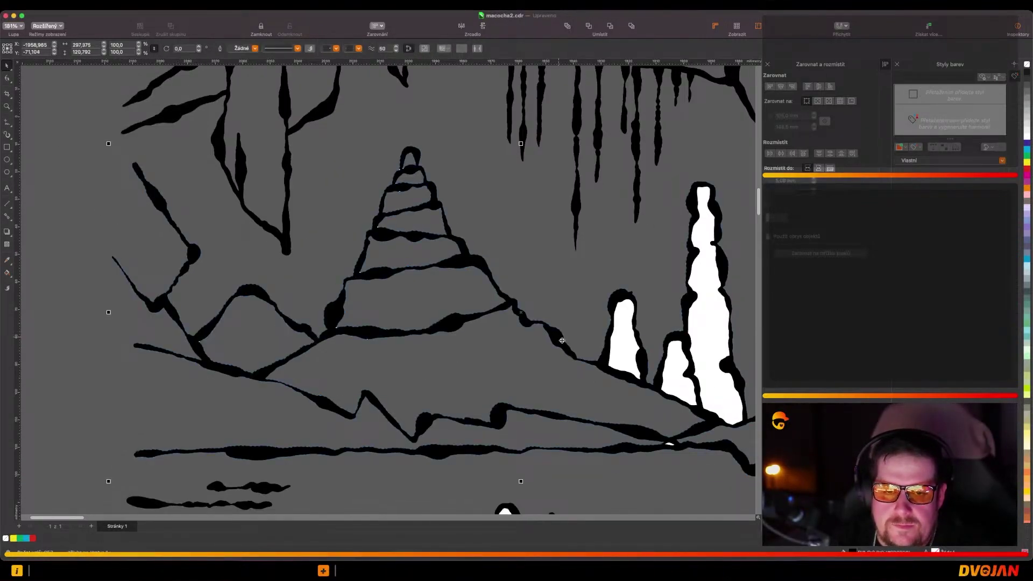
Step: Cut the white interiors of the three column-shaped stalagmites right of the cone out of the black outline
left_click(294, 50)
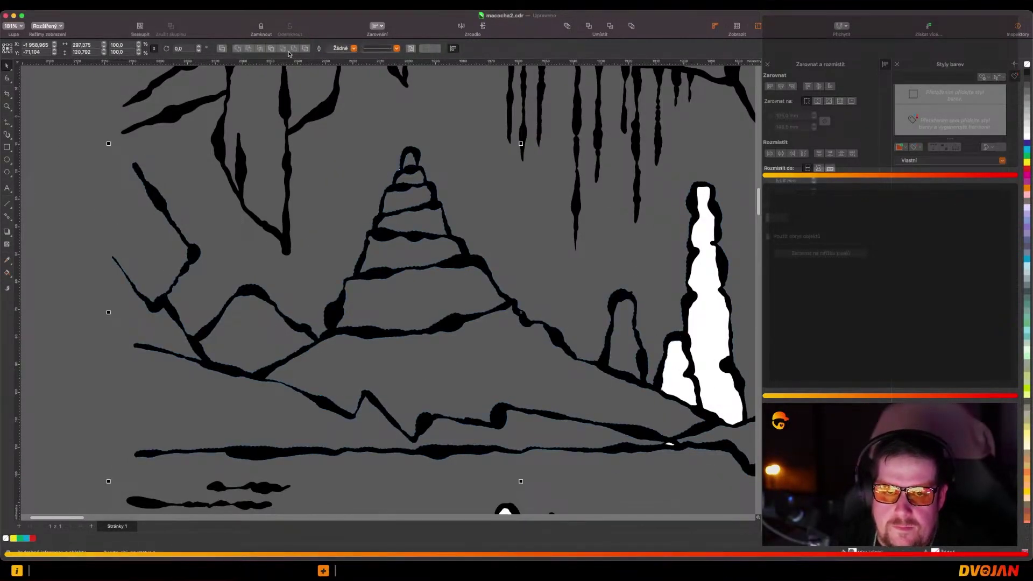
left_click(295, 49)
left_click(709, 306)
left_click(691, 296, "shift")
left_click(297, 50)
left_click(494, 227)
scroll(495, 228, "down", 2)
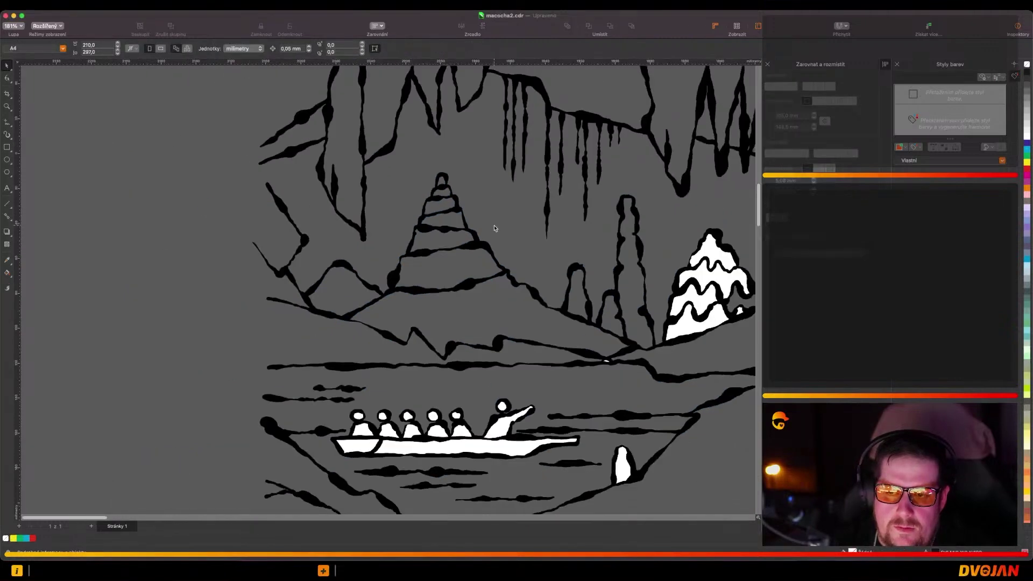
Step: Cut the white tip and the second white tier of the wavy-tiered stalagmite out of the black outline
scroll(711, 204, "up", 2)
left_click(711, 203)
left_click(295, 49)
left_click(646, 263)
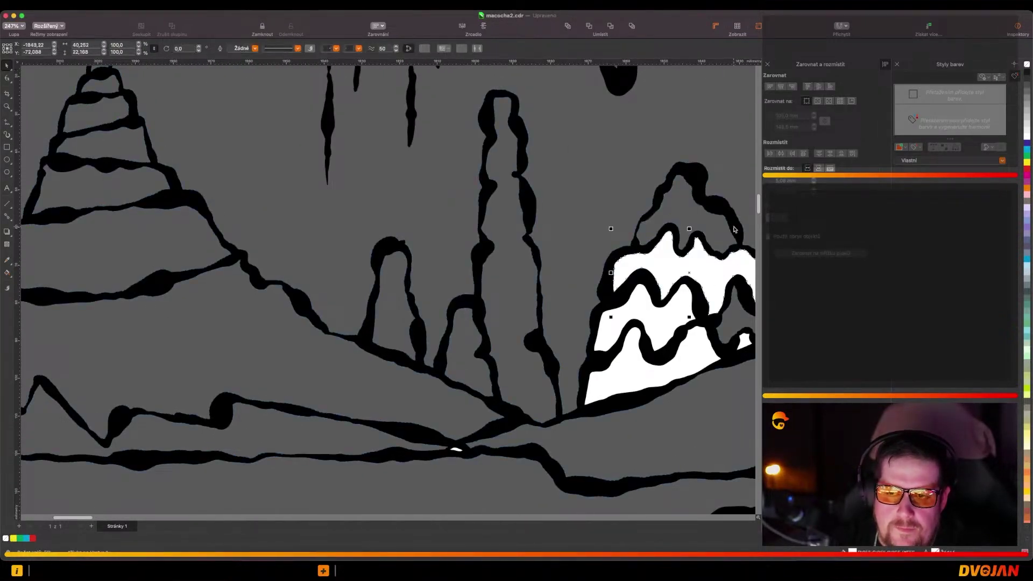
left_click(619, 256, "shift")
left_click(294, 49)
Step: Cut the two lowest white tiers and the small white patch at the base of the wavy-tiered stalagmite out of the black outline
left_click(632, 312)
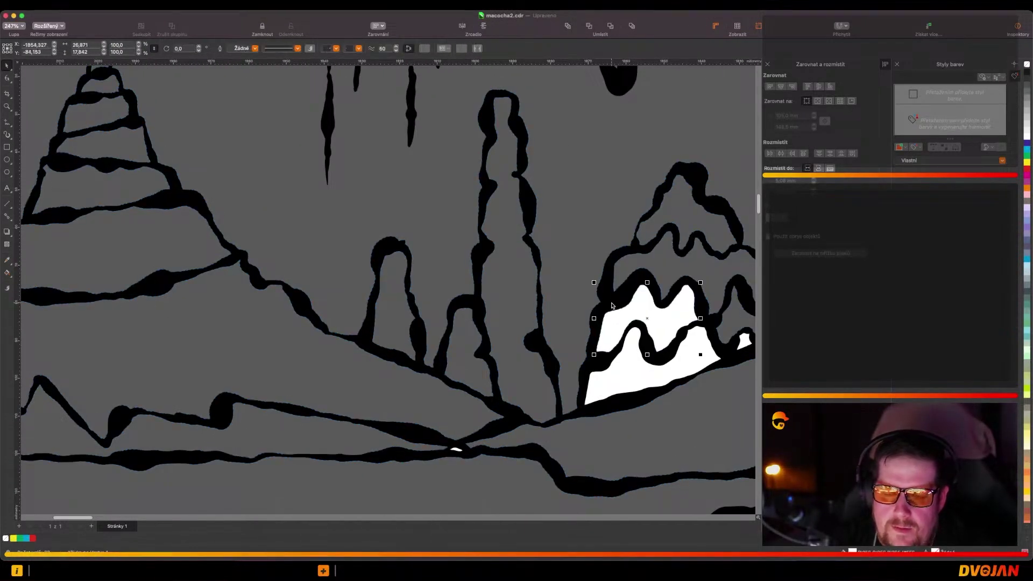
left_click_drag(612, 305, 611, 303)
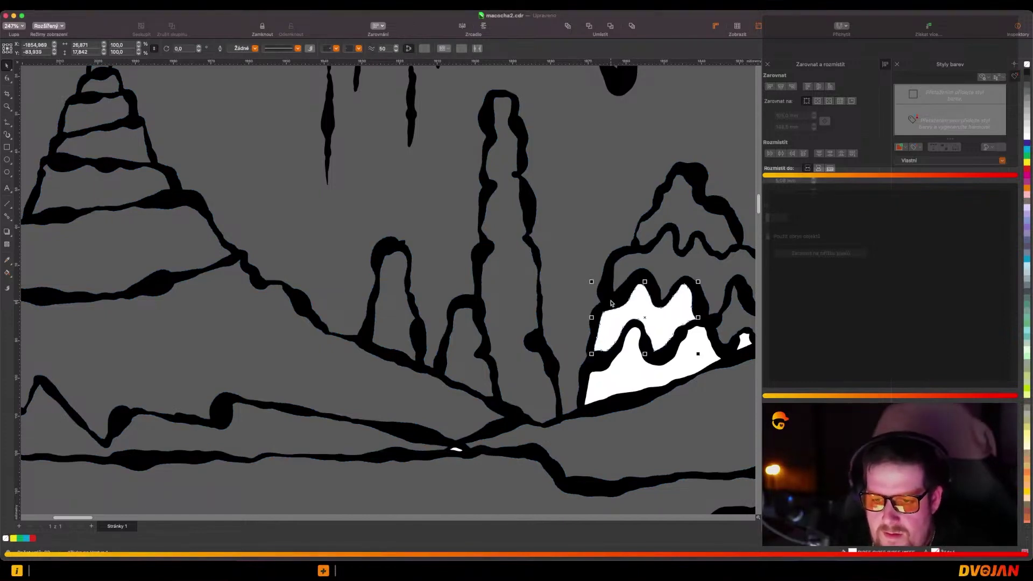
left_click(610, 303, "shift")
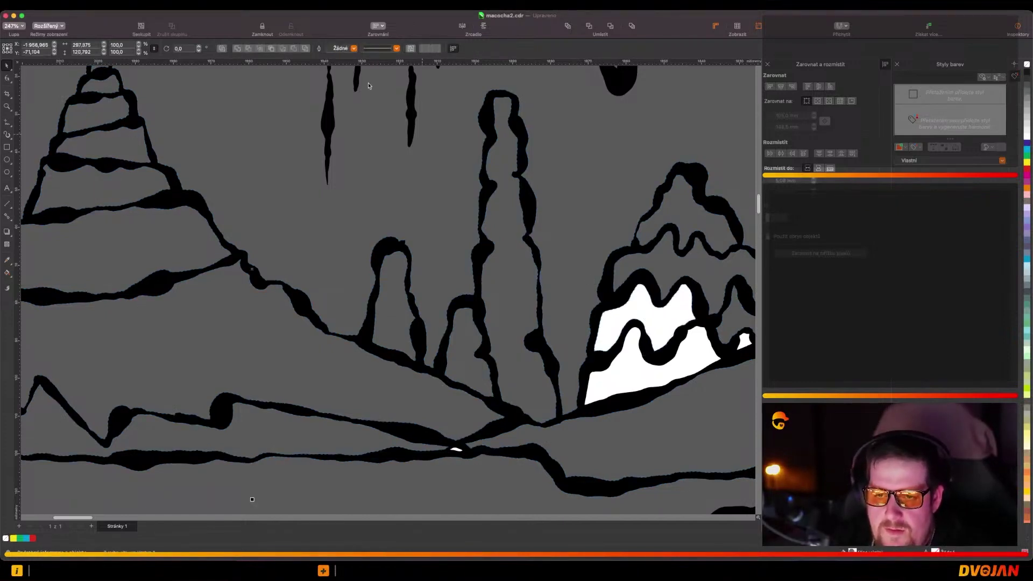
left_click(293, 49)
left_click(663, 364)
left_click(356, 81)
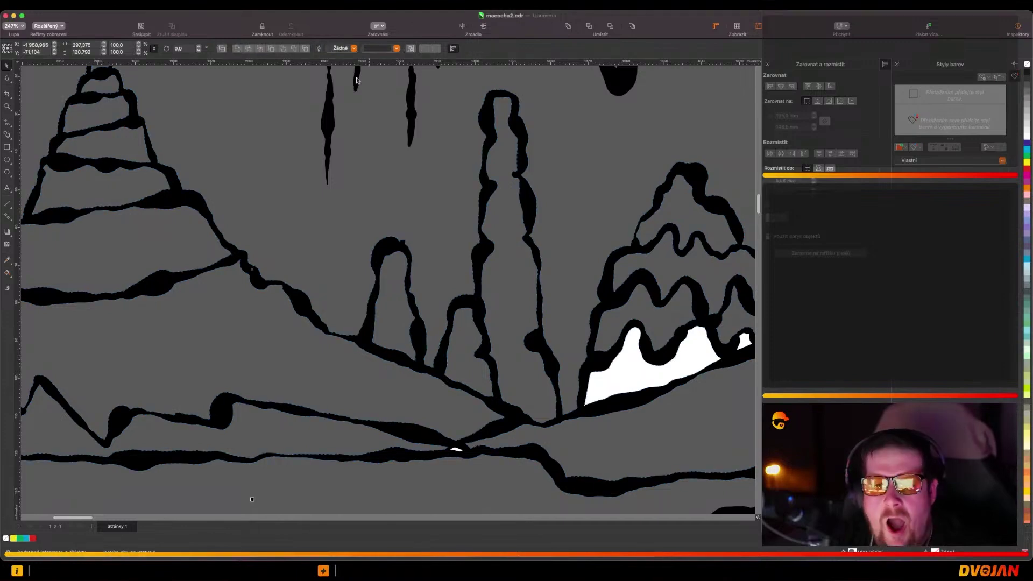
left_click(293, 49)
left_click(744, 341)
left_click(670, 296, "shift")
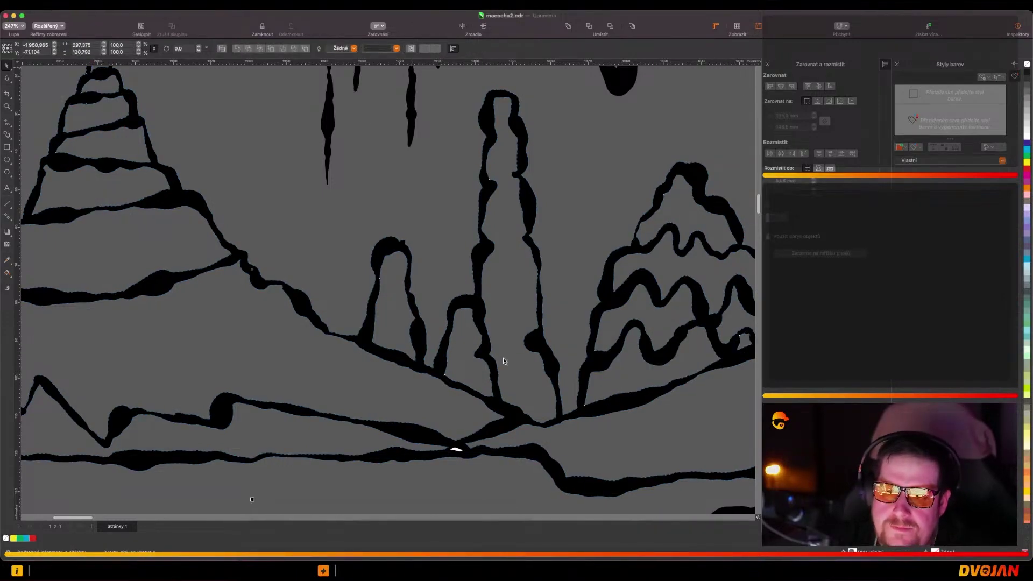
Step: Cut the small white sliver where the foreground hill meets the lake shore out of the black outline
left_click(456, 449)
left_click(482, 450, "shift")
left_click(294, 49)
scroll(484, 368, "down", 2)
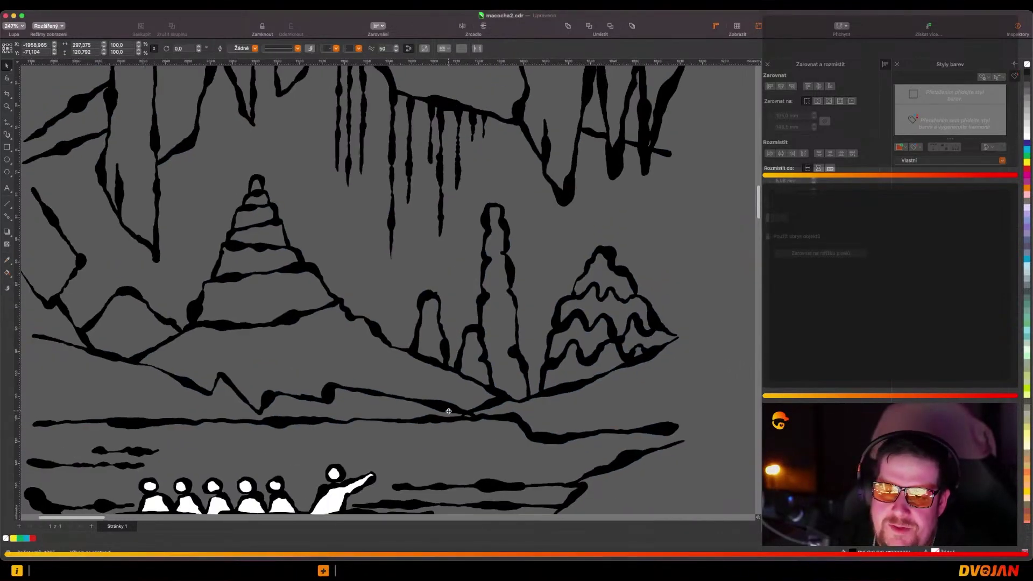
Step: Cut the white heads and bodies of the pointing guide and the three nearest passengers out of their black outlines
scroll(331, 506, "up", 2)
left_click(401, 423)
left_click(432, 422, "shift")
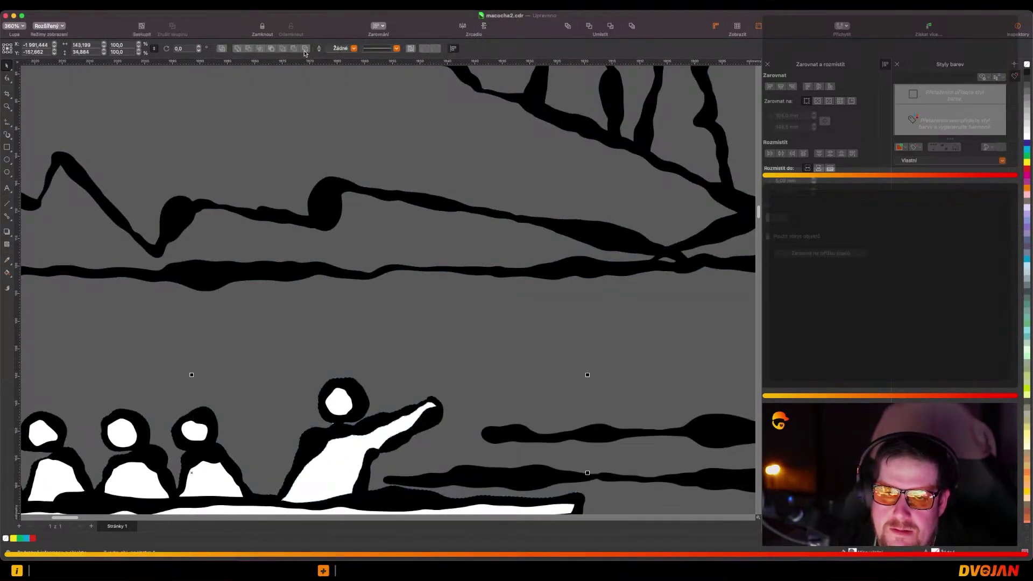
left_click(304, 52)
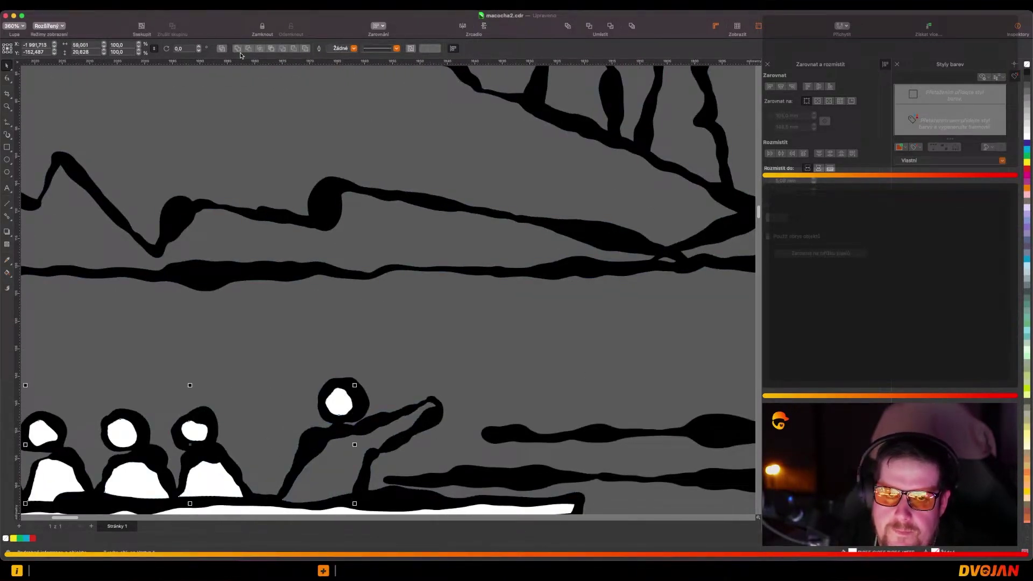
left_click(237, 49)
scroll(571, 243, "down", 2)
scroll(366, 355, "up", 4)
left_click(362, 497, "shift")
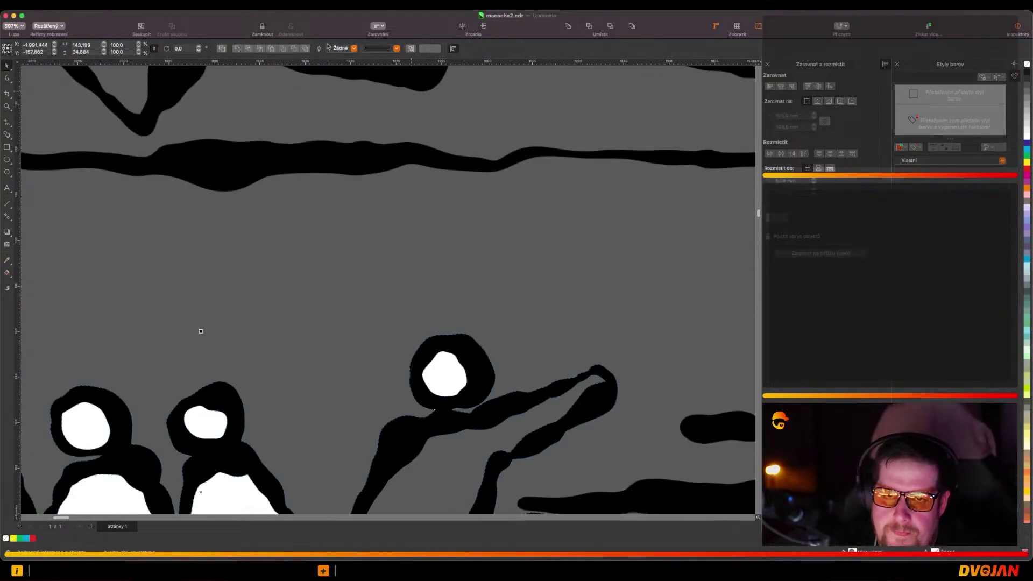
left_click(294, 48)
left_click(524, 282)
scroll(525, 284, "down", 3)
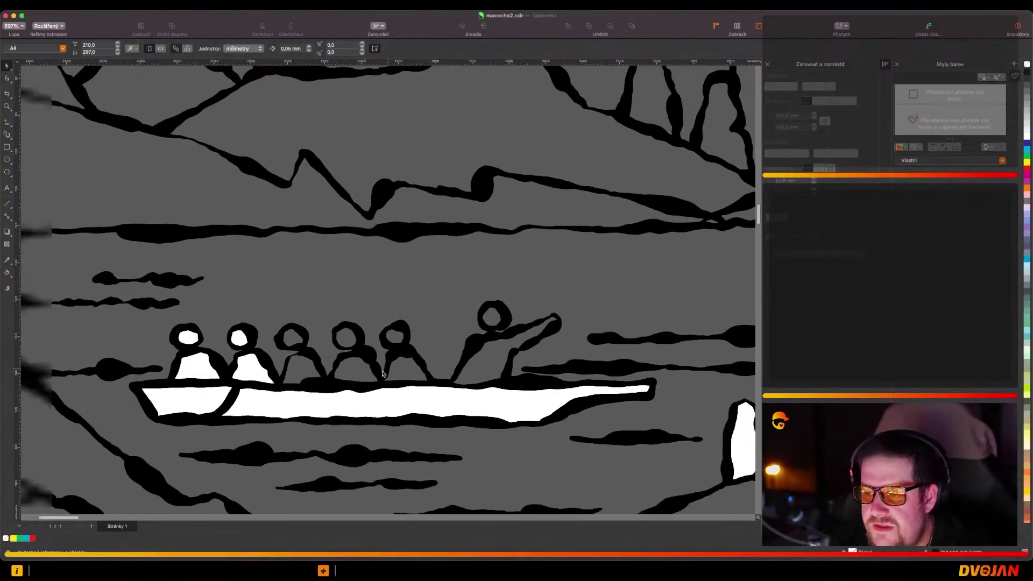
Step: Cut the white areas of the two passengers farthest from the guide and of the boat hull out of the black outline
scroll(115, 363, "up", 2)
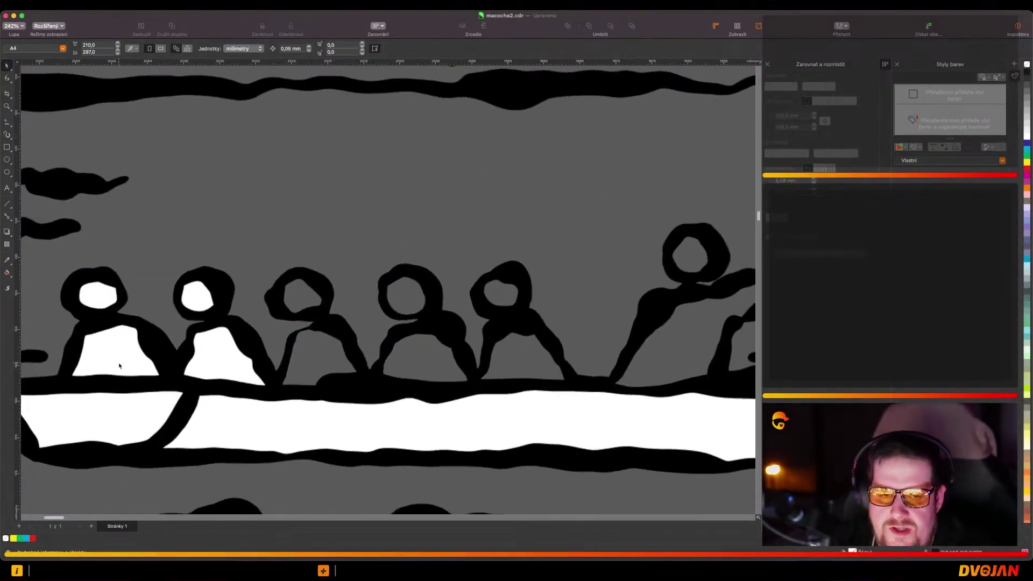
left_click(97, 292)
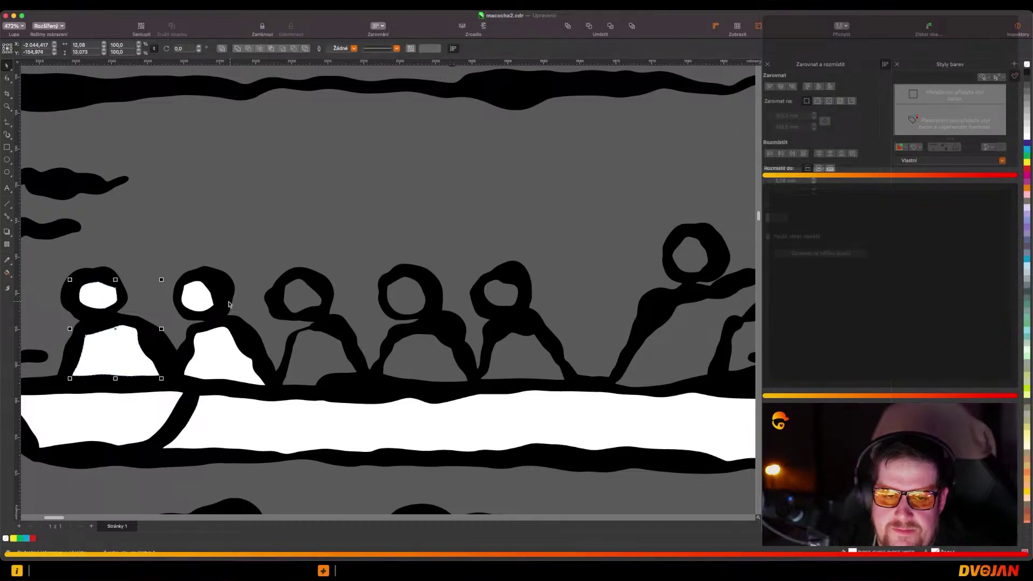
left_click(173, 389, "shift")
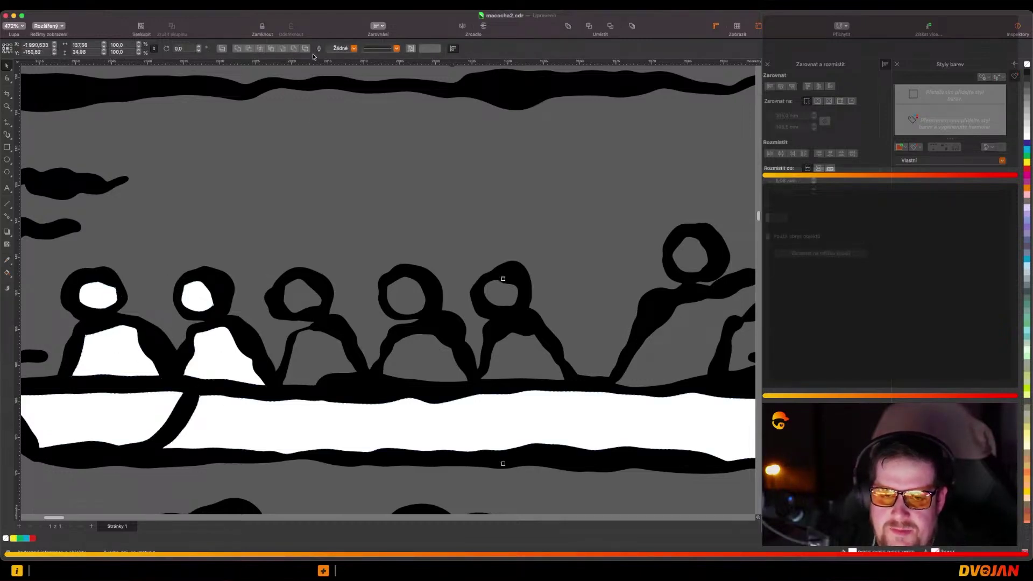
scroll(363, 228, "down", 3)
Step: Remove the white interior of the small stalagmite on the lower lake shore
left_click(660, 335)
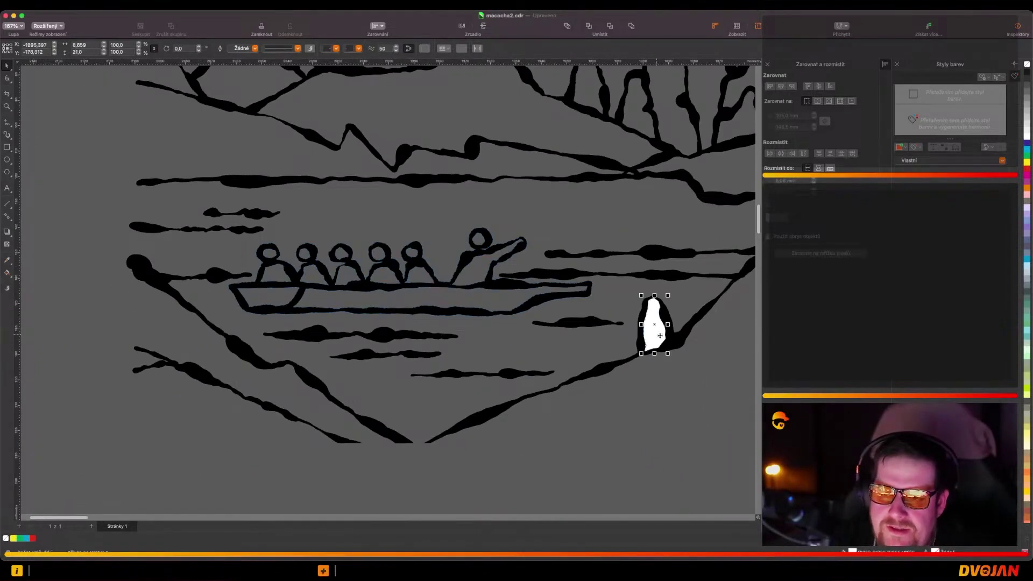
key("Delete")
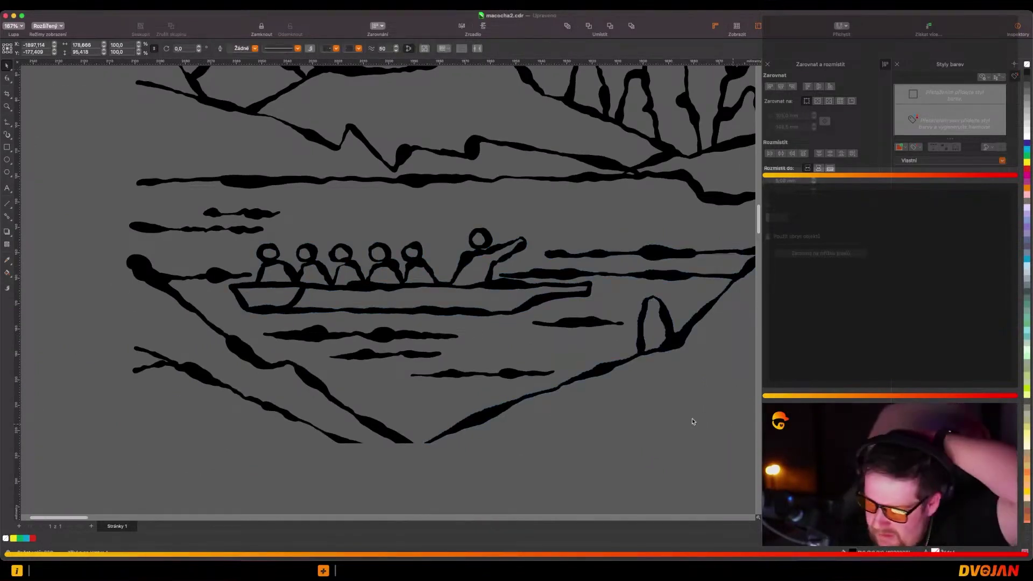
scroll(595, 415, "down", 3)
scroll(550, 400, "down", 4)
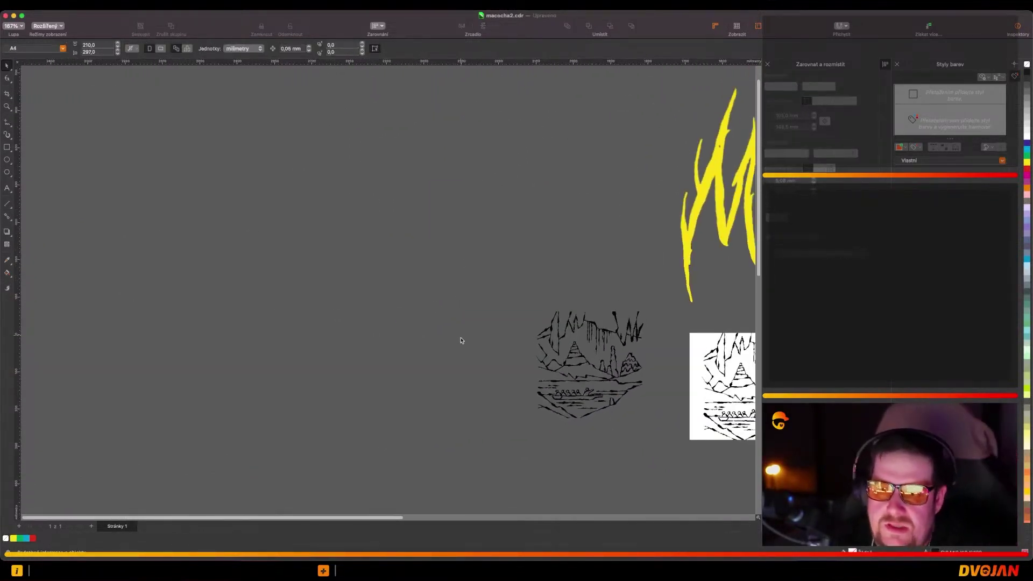
Step: Select all black pieces of the cave drawing and merge them into a single object
scroll(651, 415, "up", 3)
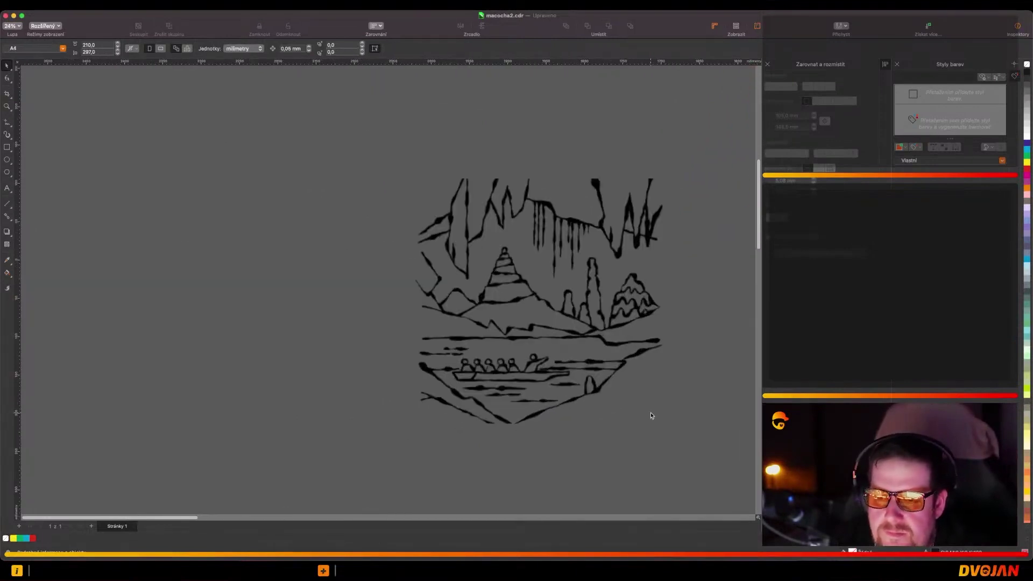
left_click(644, 303)
left_click_drag(710, 152, 323, 503)
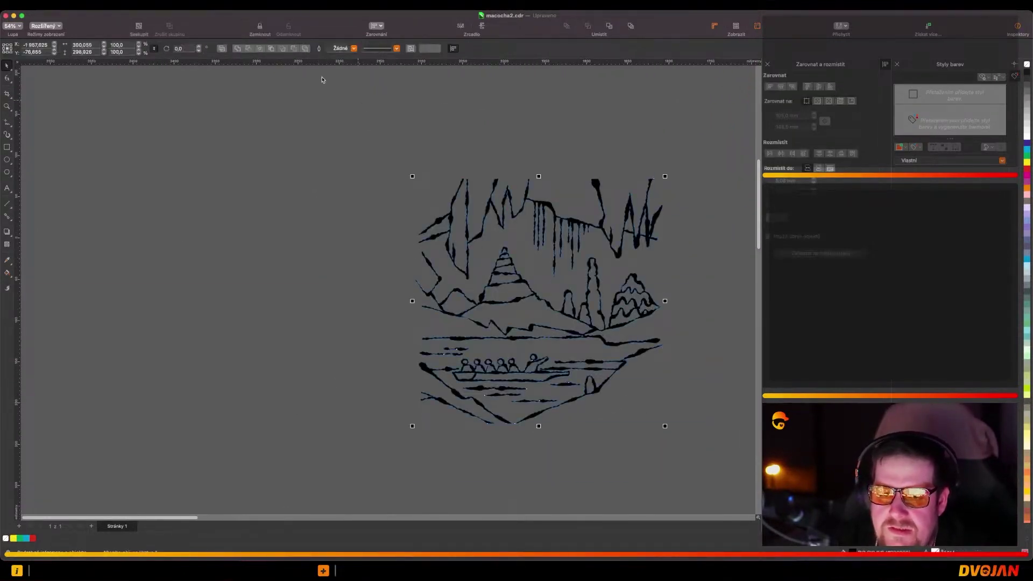
left_click(404, 288)
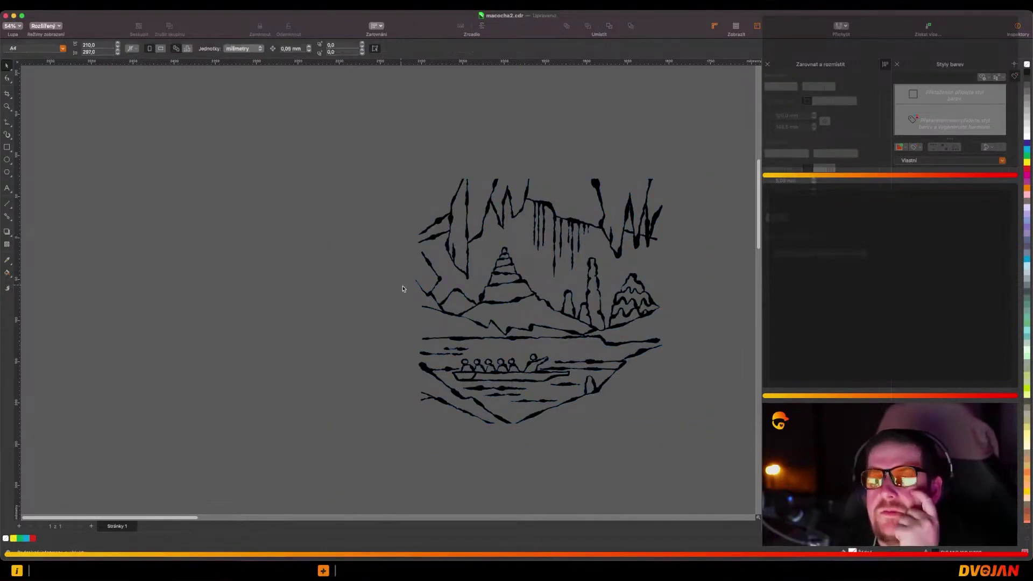
Step: Delete the white-background source image of the cave drawing
scroll(209, 296, "down", 3)
scroll(210, 297, "down", 2)
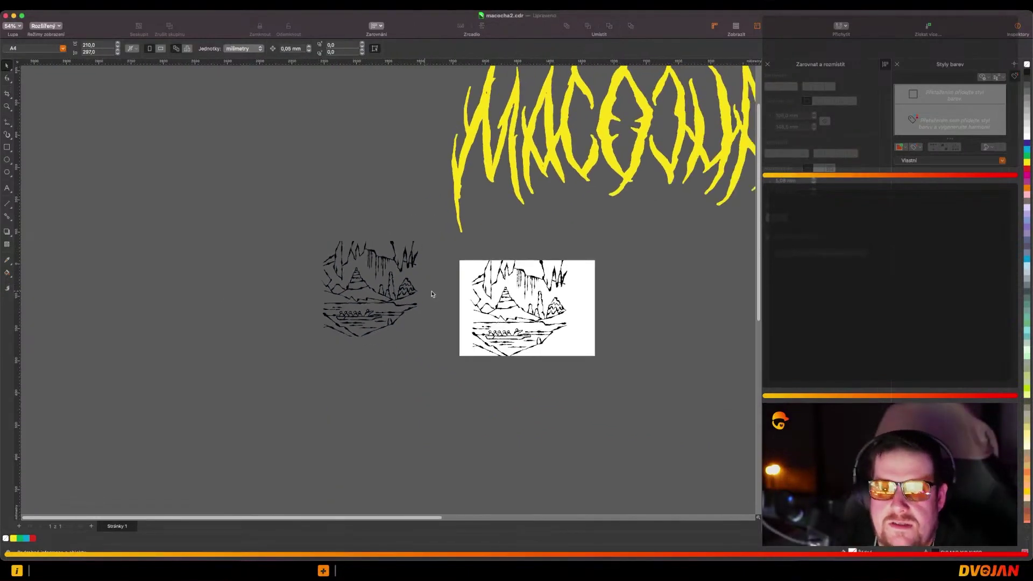
left_click(562, 286)
key("Delete")
Step: Scale the yellow Macocha logo down and place it just above the cave drawing
scroll(336, 131, "down", 3)
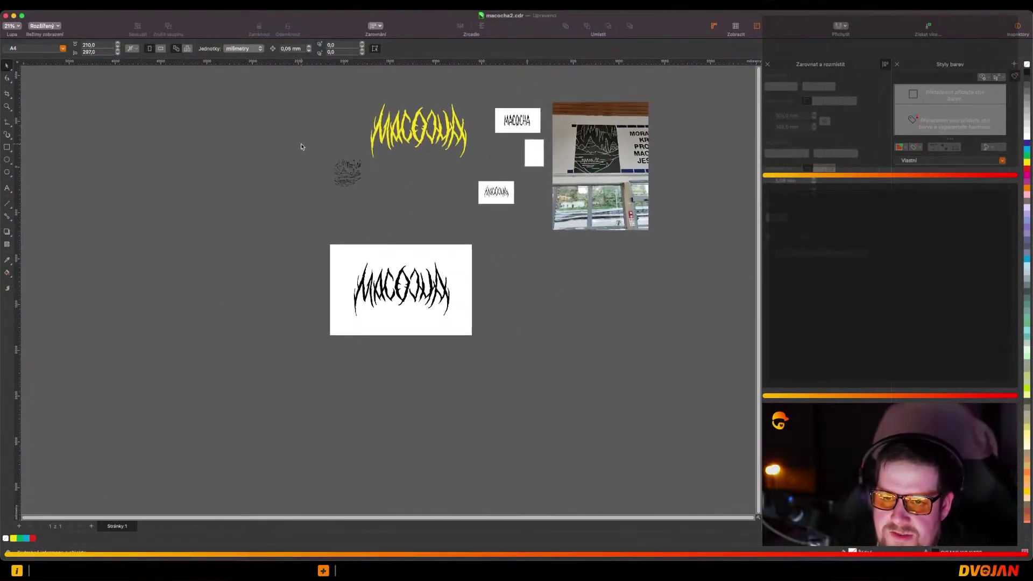
left_click(380, 126)
left_click_drag(380, 125, 315, 127)
left_click_drag(404, 105, 376, 119)
left_click_drag(353, 131, 346, 145)
Step: Delete the large and small source images of the spiky black Macocha logo and the poster reference photo
left_click(458, 258)
left_click(497, 193, "shift")
key("Delete")
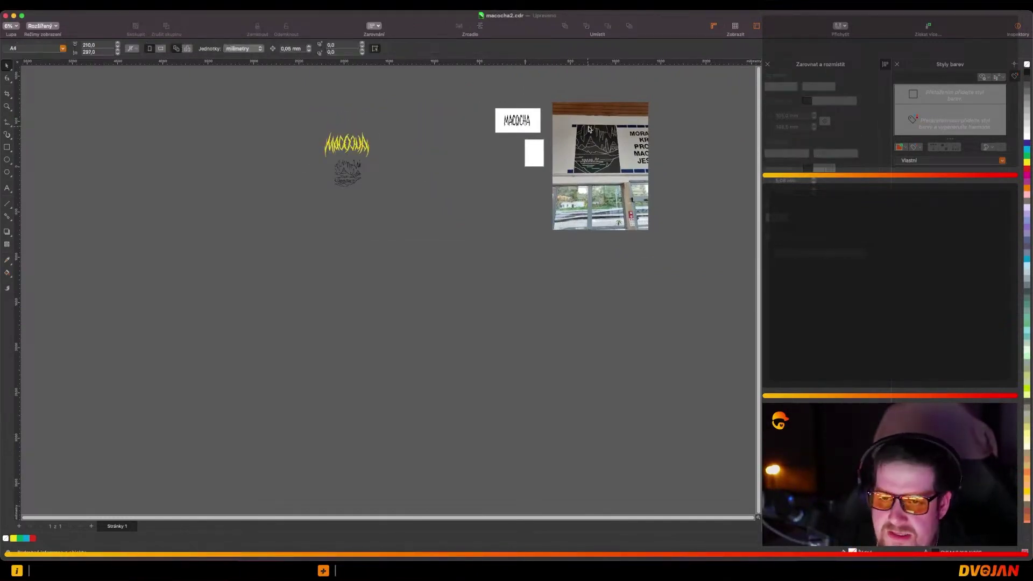
left_click(593, 138)
key("Delete")
scroll(321, 143, "up", 5)
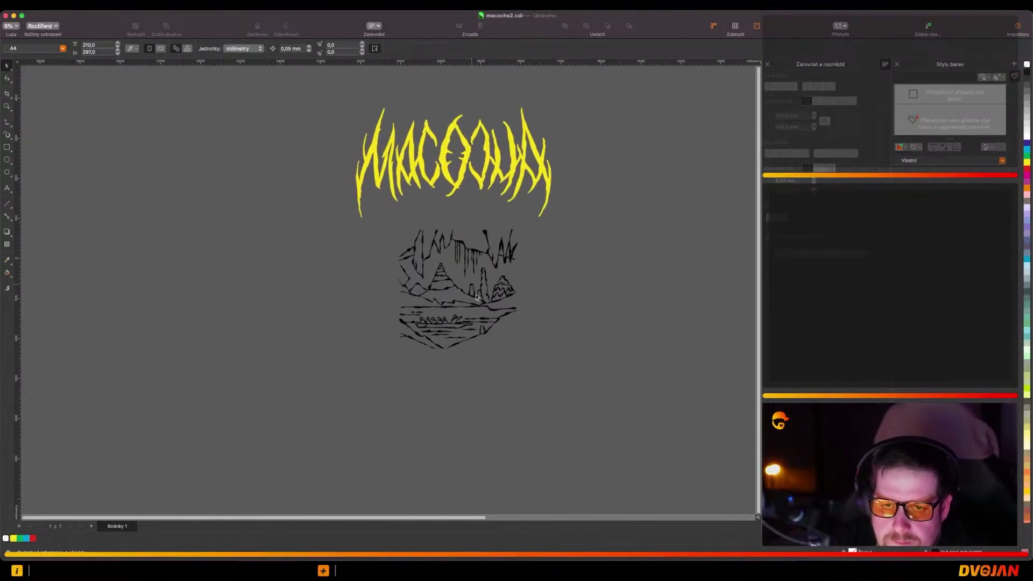
Step: Enlarge the cave drawing to about 155.4% and position it directly beneath the yellow logo
left_click(509, 258)
left_click_drag(520, 226, 552, 195)
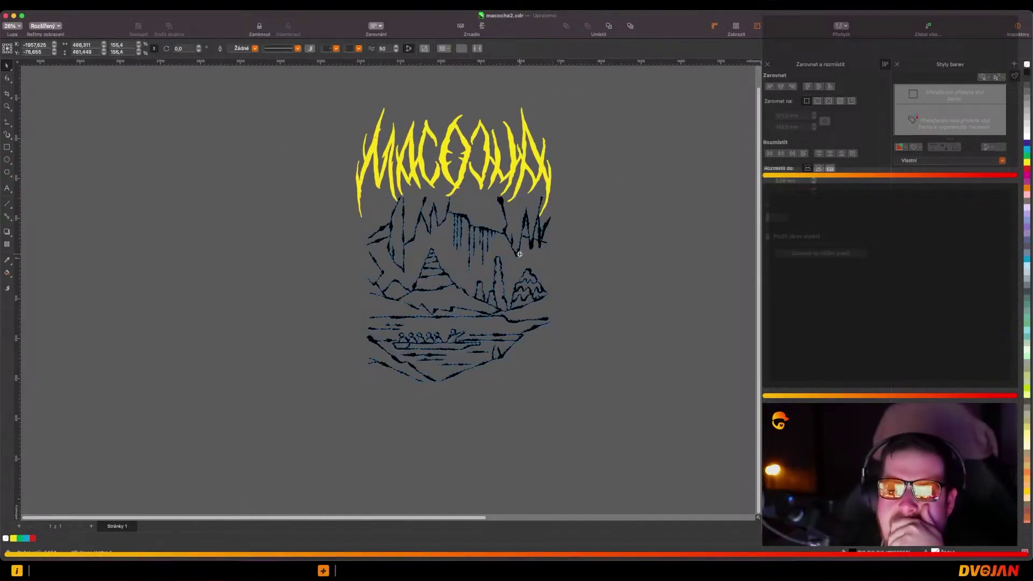
left_click_drag(519, 254, 511, 264)
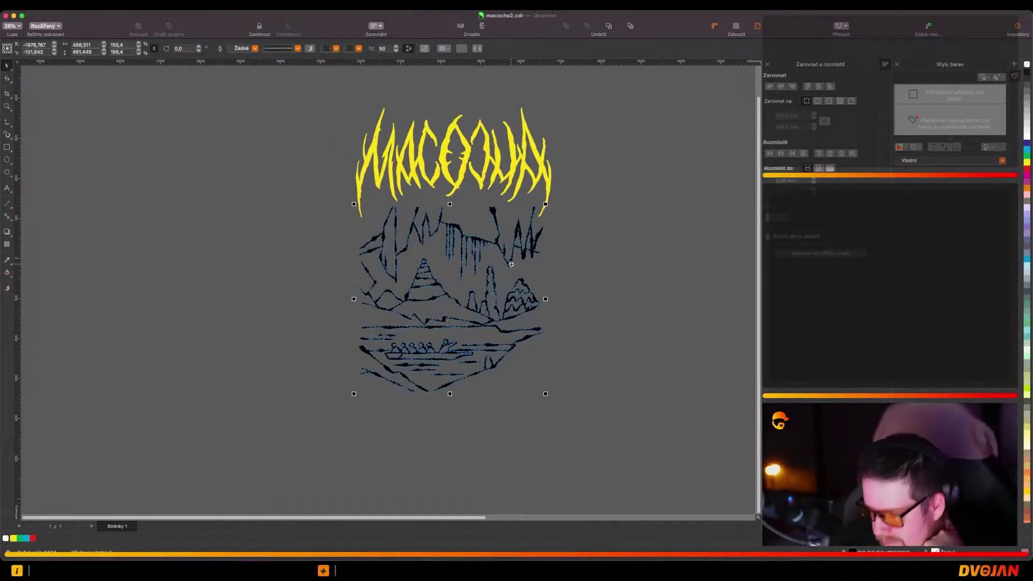
Step: Move the logo down to overlap the ceiling of the cave drawing and enlarge it slightly to about 46.8% scale
left_click(512, 168, "shift")
left_click(13, 26)
left_click(27, 46)
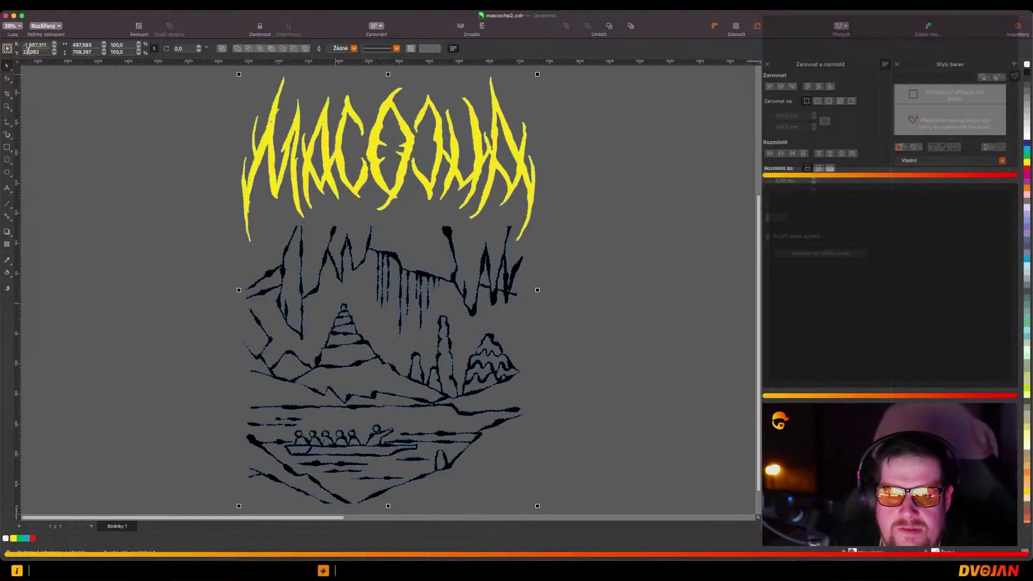
left_click(106, 186)
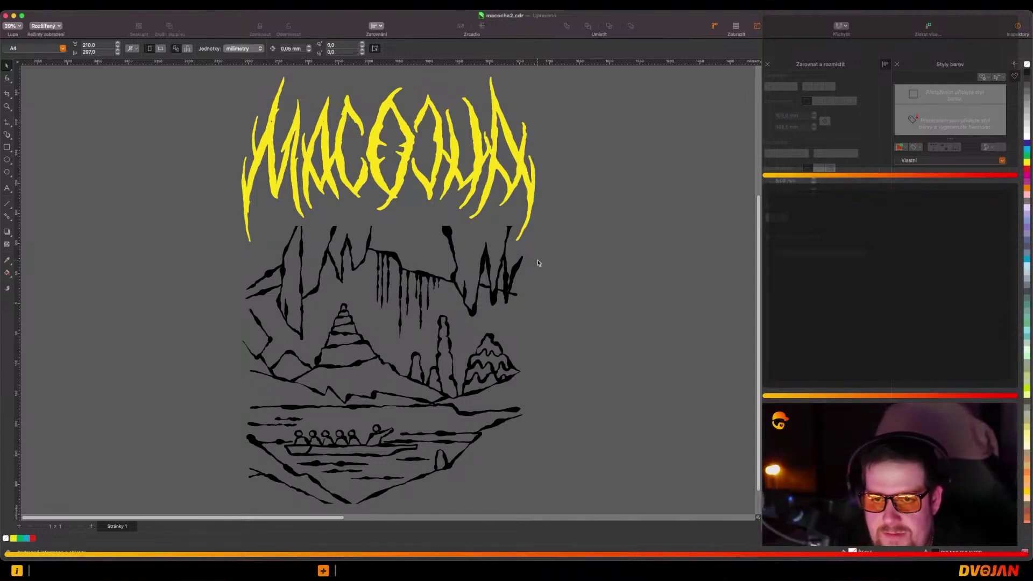
left_click_drag(531, 198, 535, 249)
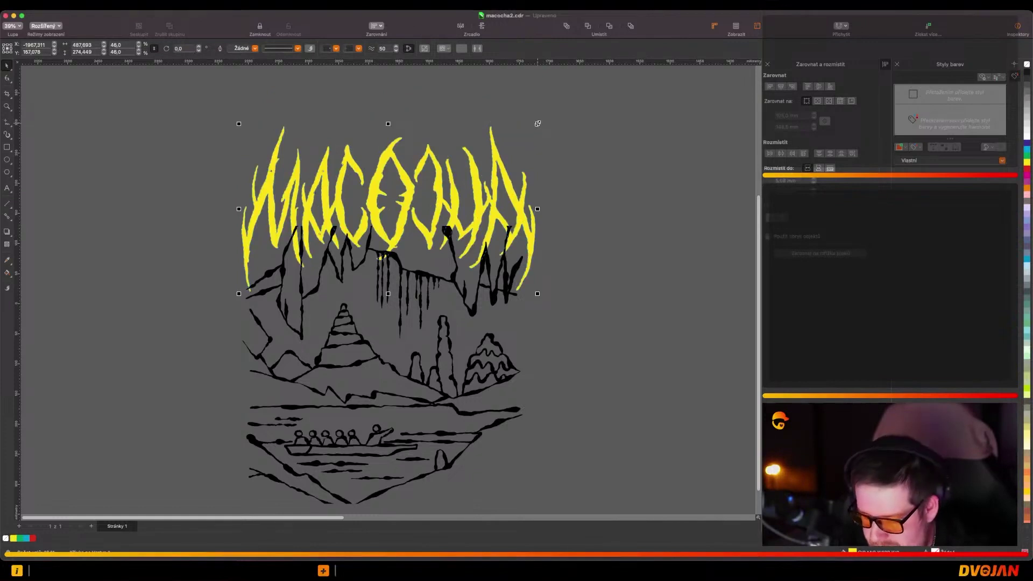
left_click_drag(539, 124, 537, 117)
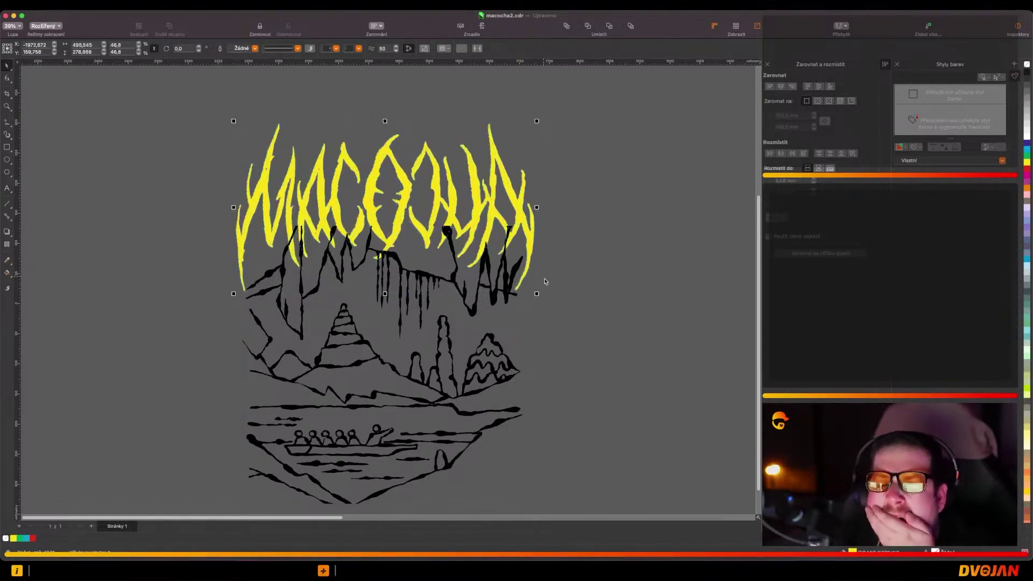
Step: Recolour the yellow logo to the same black as the cave drawing
scroll(583, 327, "down", 1)
left_click(1027, 72)
left_click(729, 179)
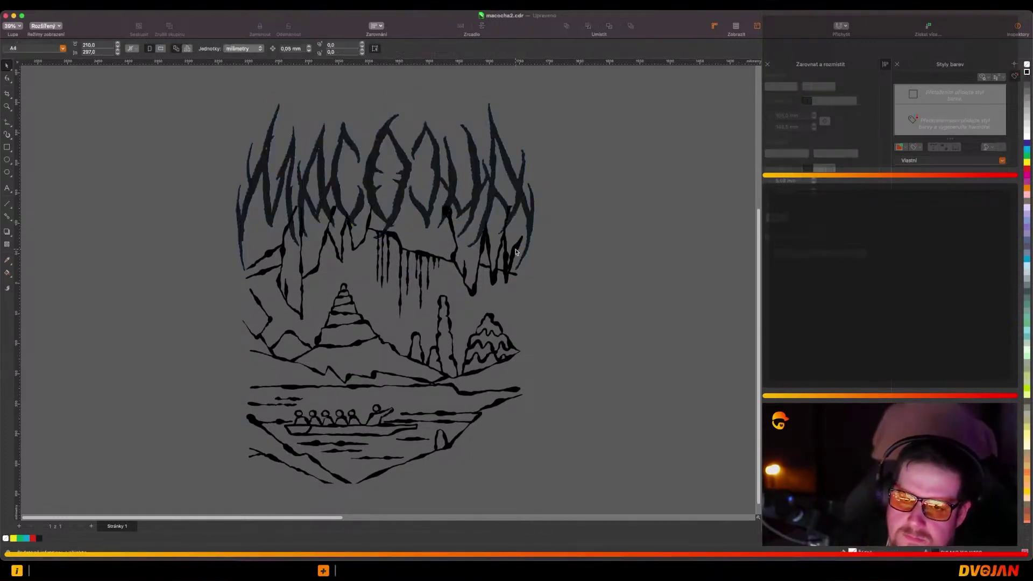
left_click(446, 211)
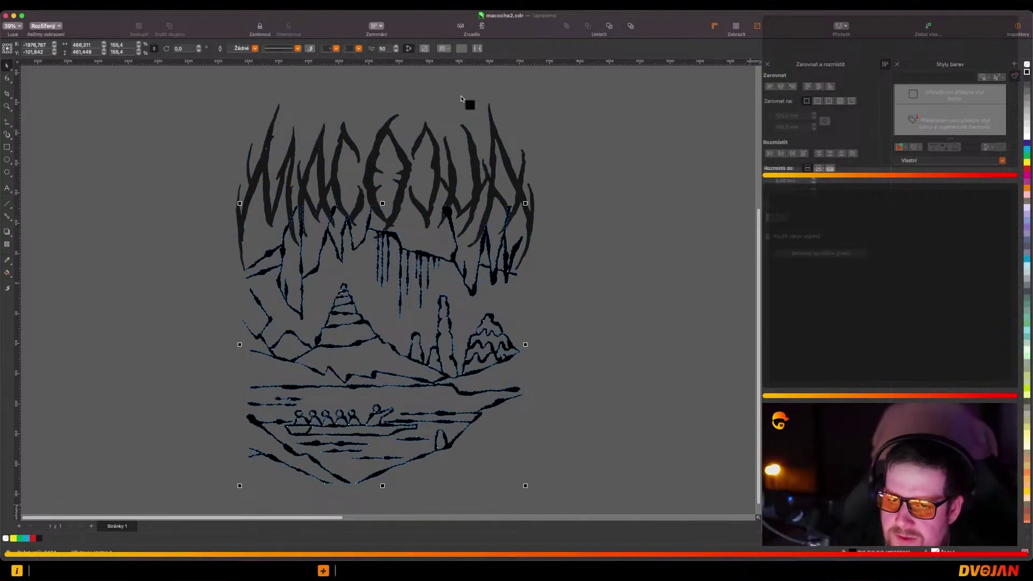
left_click_drag(494, 135, 494, 136)
left_click(586, 211)
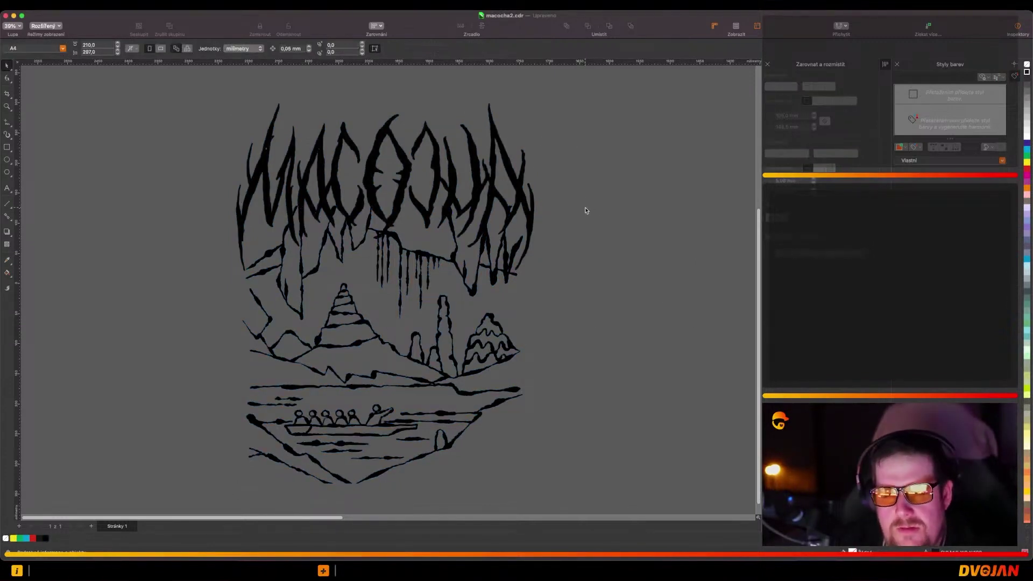
Step: Enlarge the black Macocha logo slightly so that it spans wider than the cave drawing beneath it
scroll(503, 336, "down", 1)
scroll(479, 433, "up", 1)
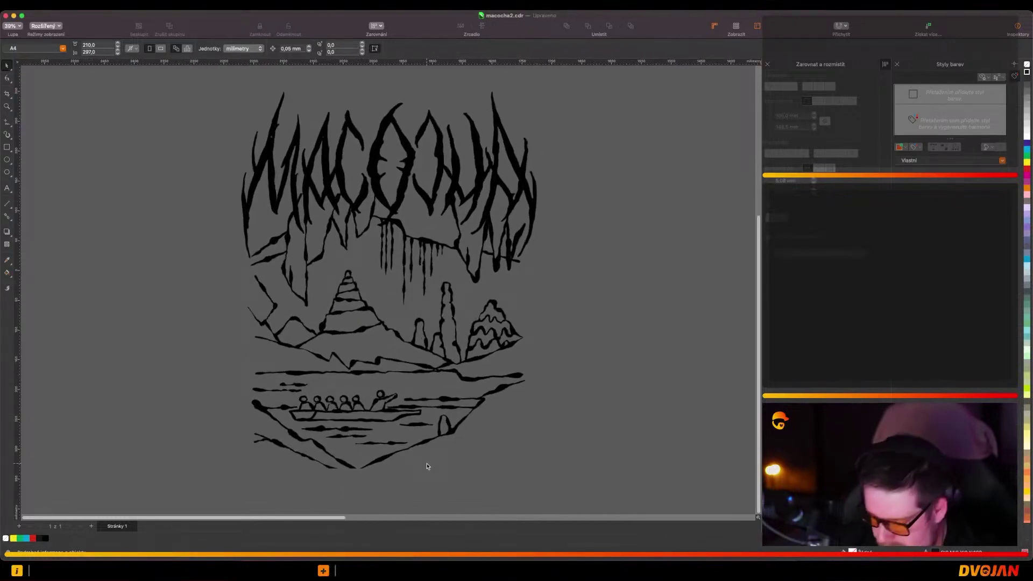
left_click(498, 152)
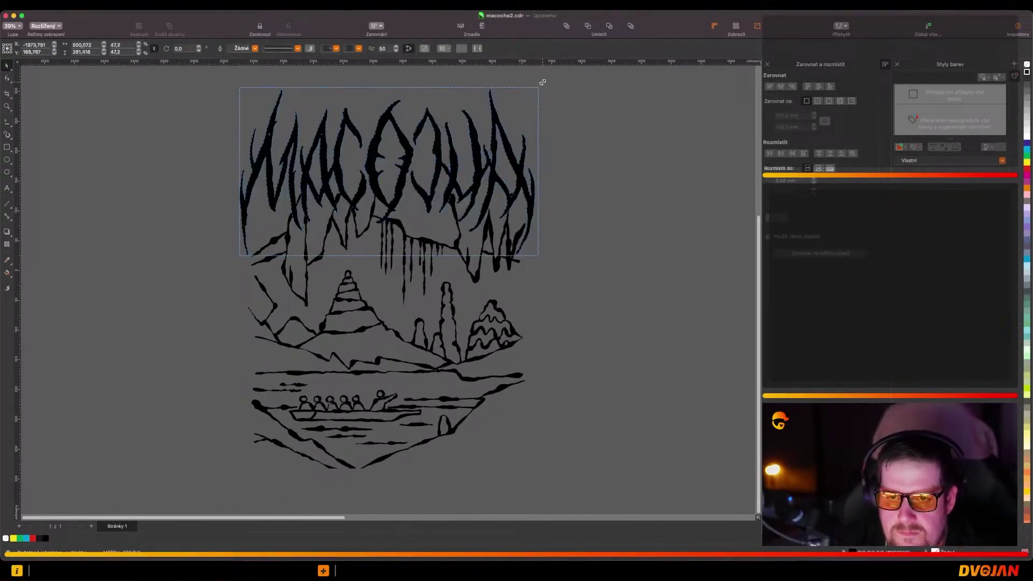
left_click_drag(540, 88, 549, 84)
left_click(563, 260)
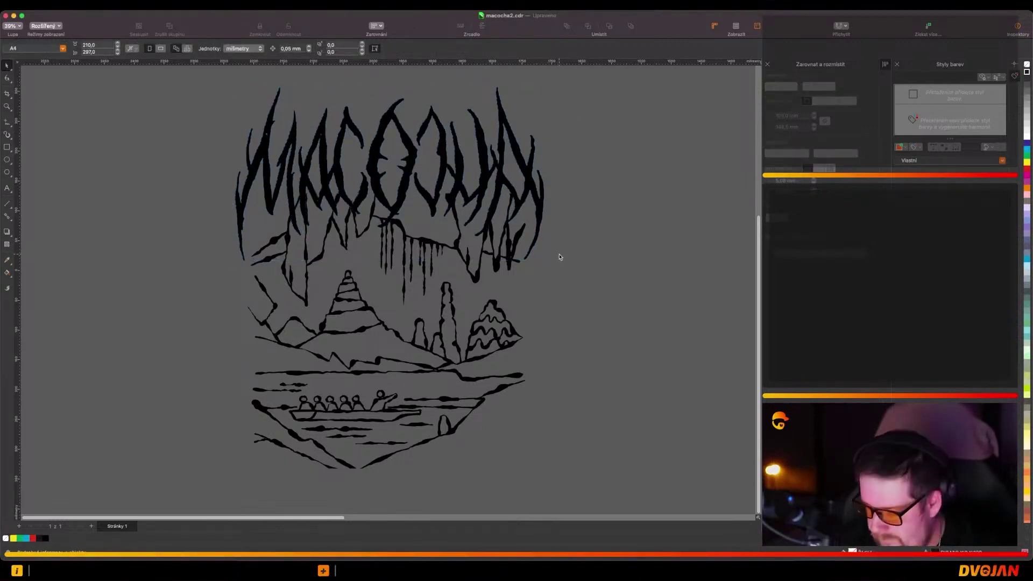
Step: Recolour the Macocha logo white and send the black cave drawing behind it
left_click(529, 184)
left_click(1026, 137)
left_click(427, 301)
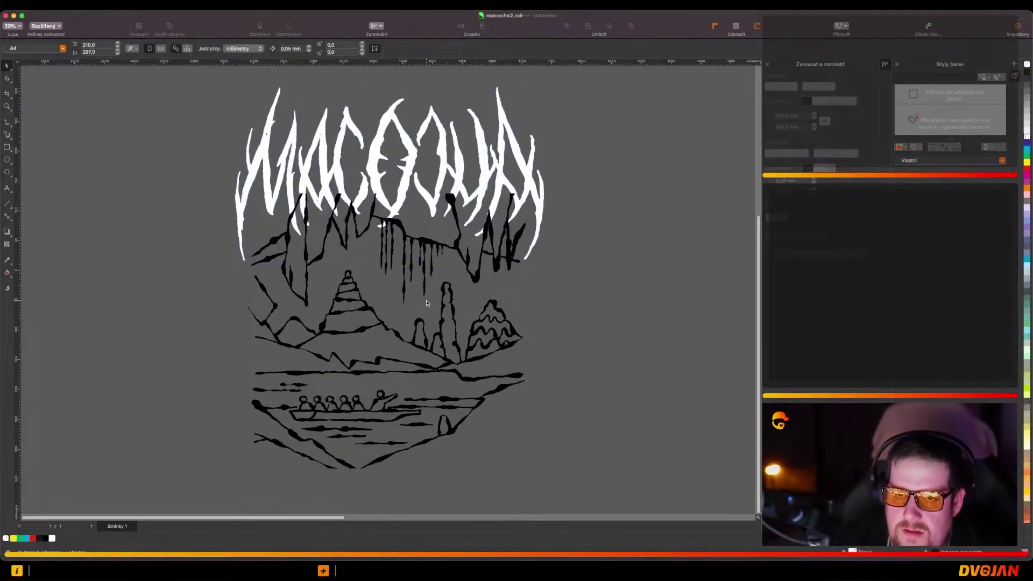
left_click(477, 277)
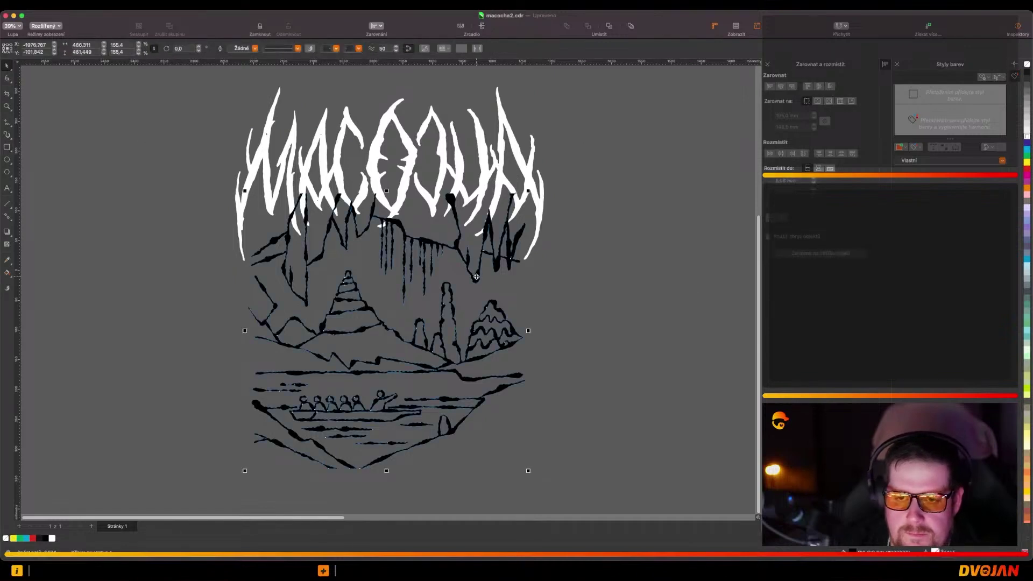
left_click(584, 265)
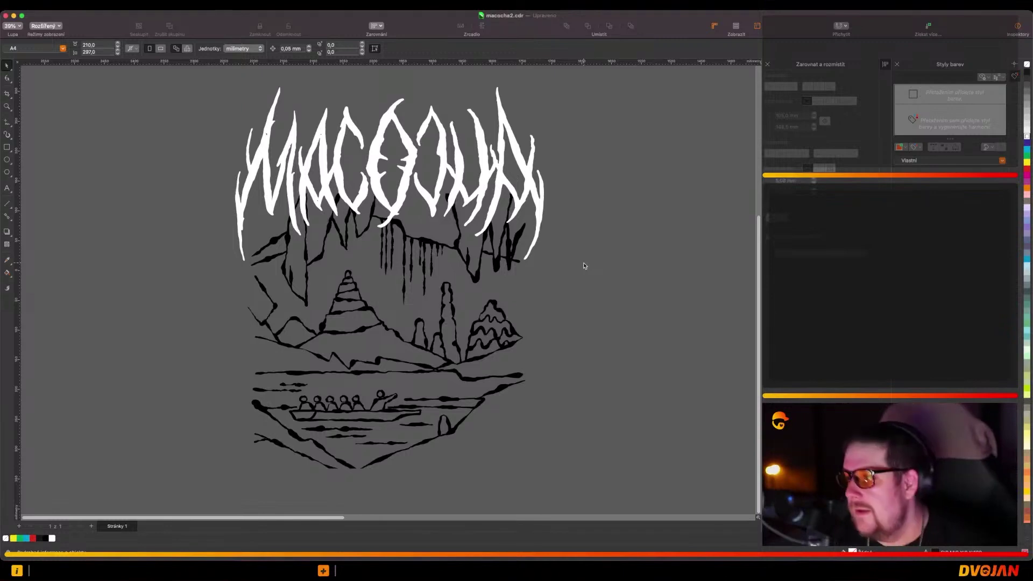
Step: Save the document with the combined logo and cave composition
scroll(299, 169, "up", 2)
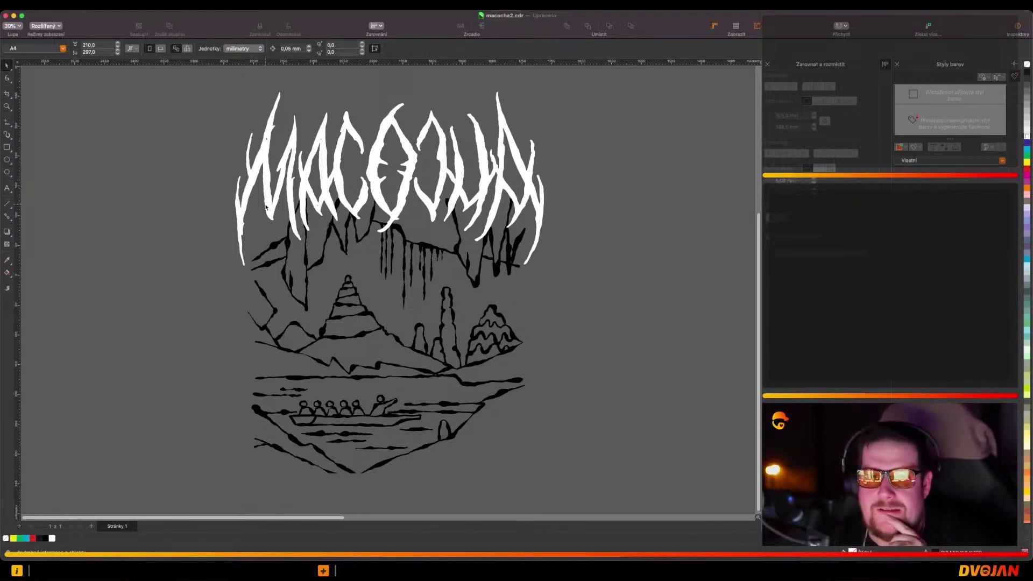
left_click(63, 7)
left_click(76, 76)
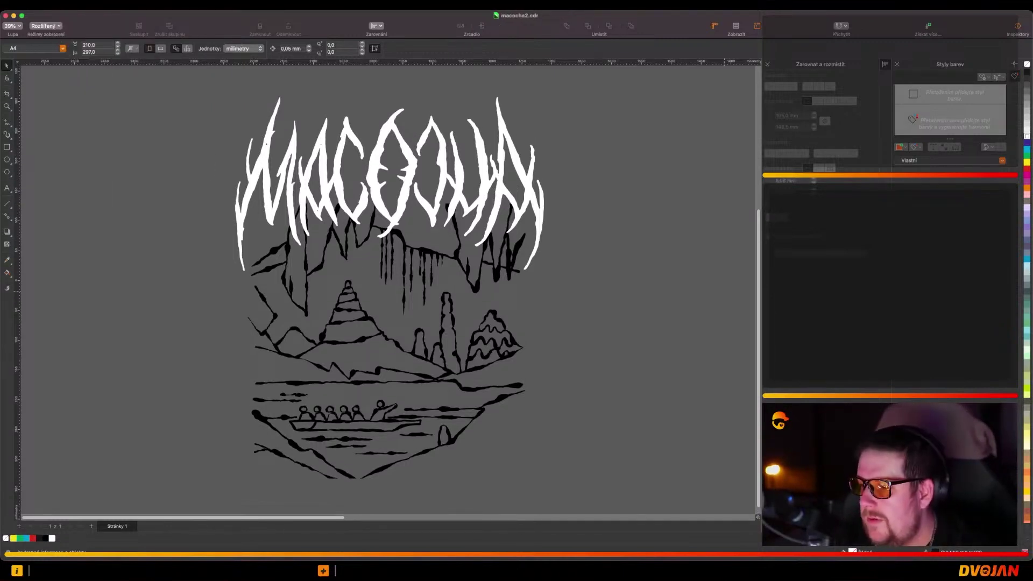